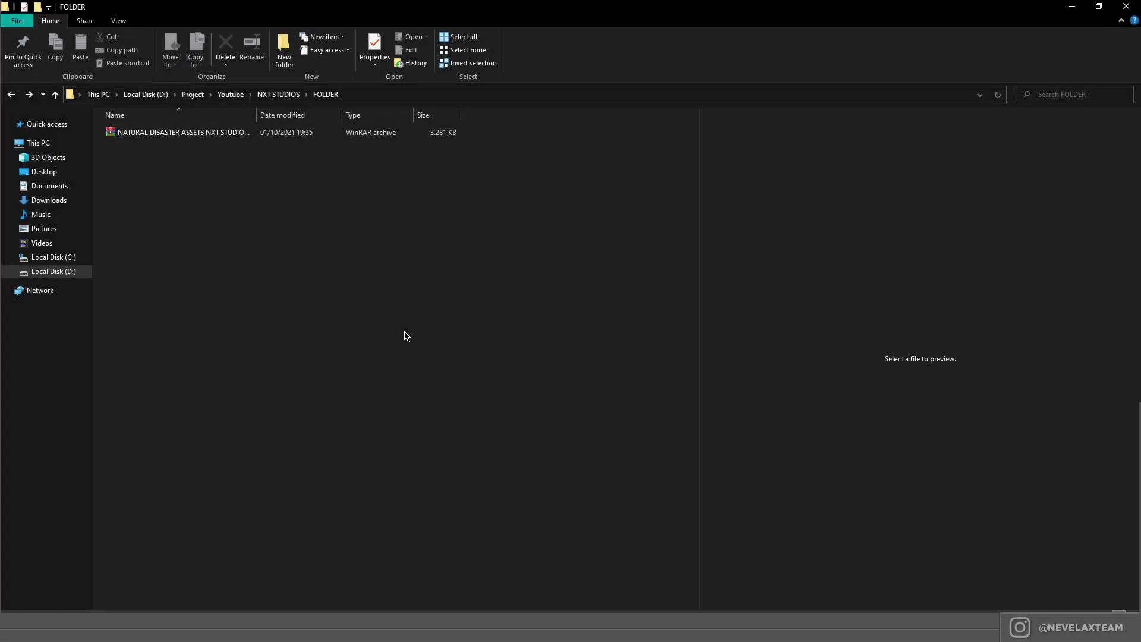
Step: Extract the NATURAL DISASTER ASSETS NXT STUDIOS archive into its own folder and open that folder
{"action": "right_click", "coordinate": [289, 132]}
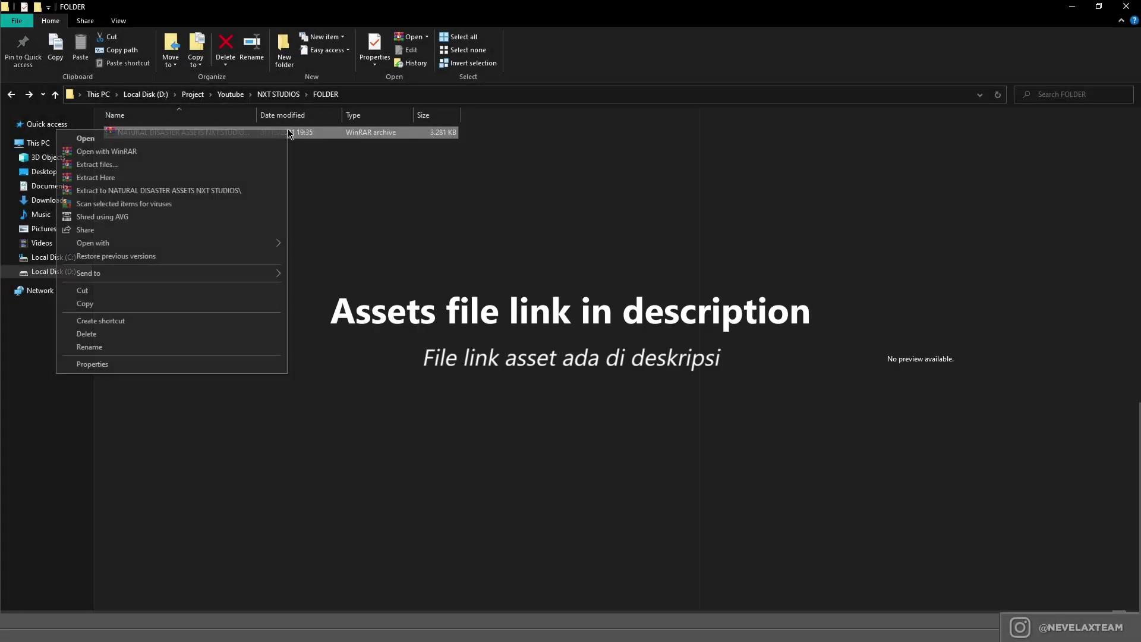
{"action": "left_click", "coordinate": [186, 190]}
{"action": "double_click", "coordinate": [198, 136]}
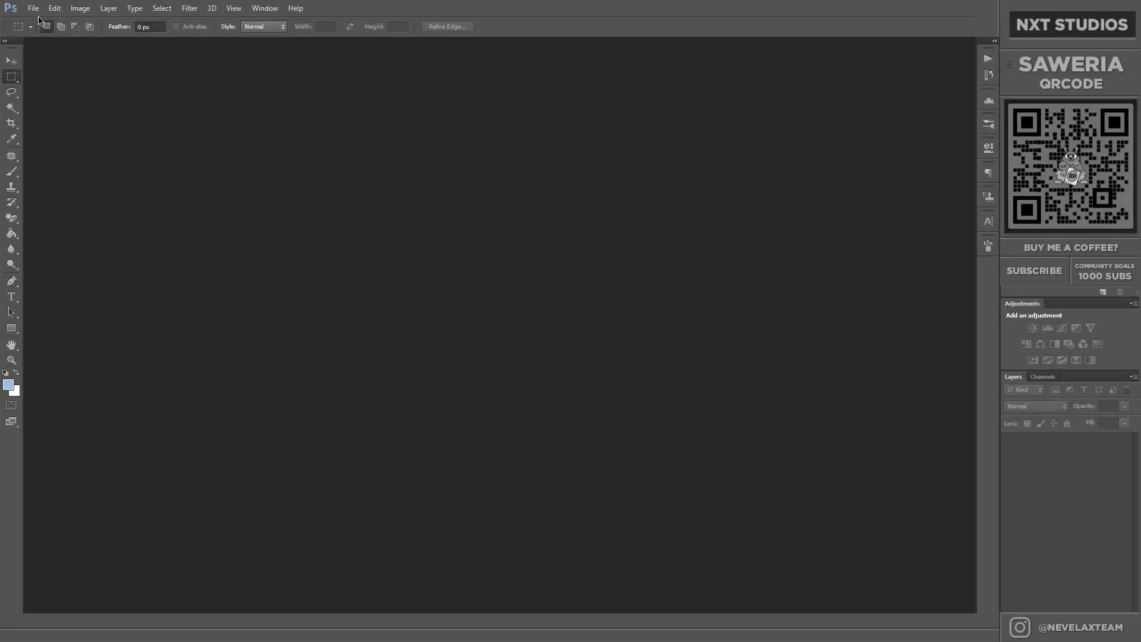
Step: Create a new document filled with black (000000) and add an empty layer above it
{"action": "left_click", "coordinate": [33, 8]}
{"action": "left_click", "coordinate": [493, 99]}
{"action": "left_click", "coordinate": [8, 385]}
{"action": "type", "text": "000000"}
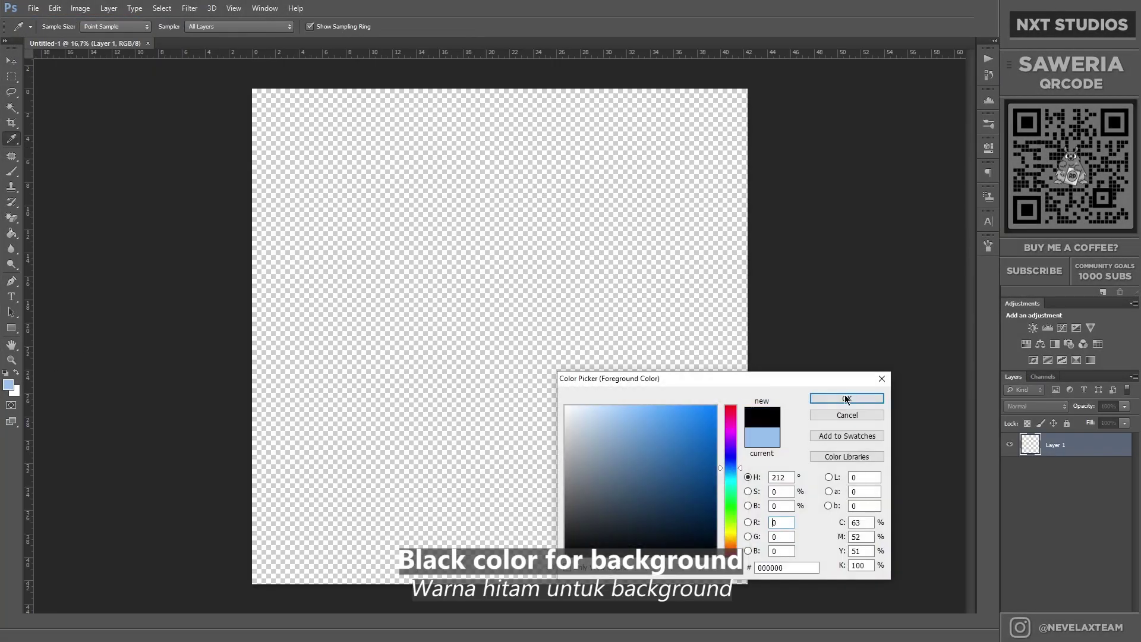
{"action": "left_click", "coordinate": [844, 399]}
{"action": "key", "text": "alt+BackSpace"}
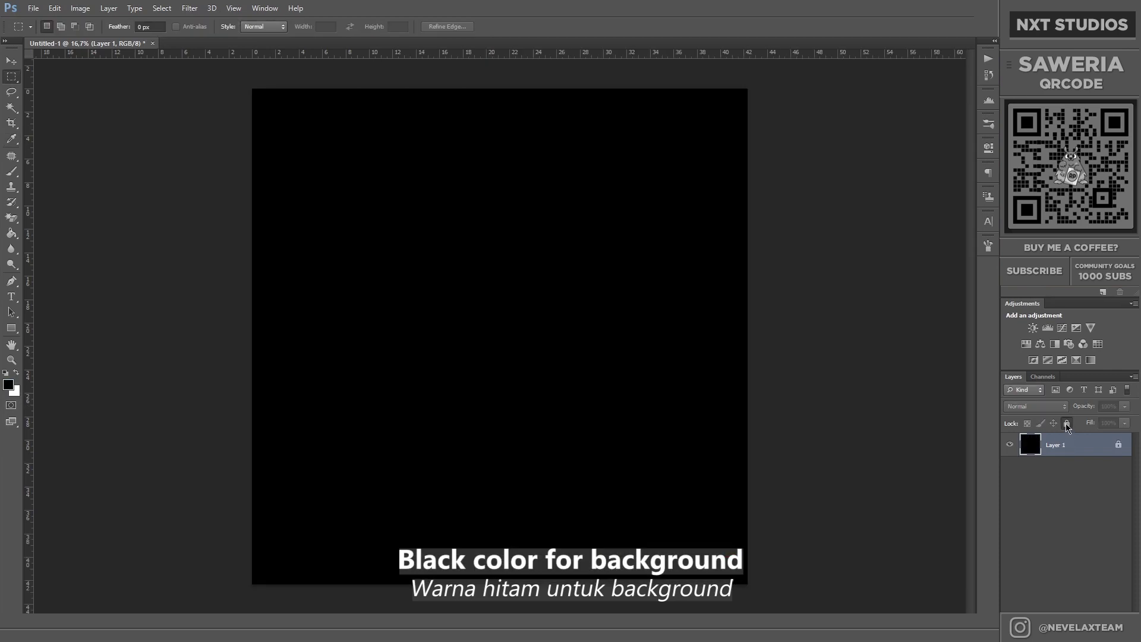
{"action": "left_click", "coordinate": [1099, 602]}
Step: Open the skull image ASSET (1) and the fire image ASSET (6)
{"action": "left_click", "coordinate": [33, 7]}
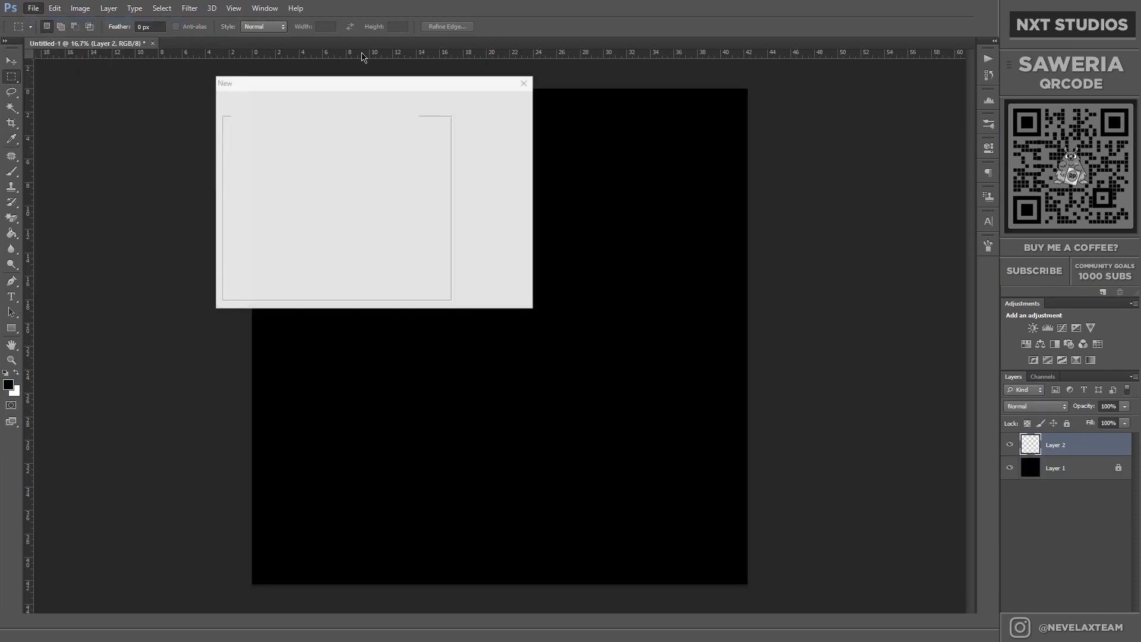
{"action": "key", "text": "Escape"}
{"action": "left_click", "coordinate": [32, 7]}
{"action": "left_click", "coordinate": [42, 31]}
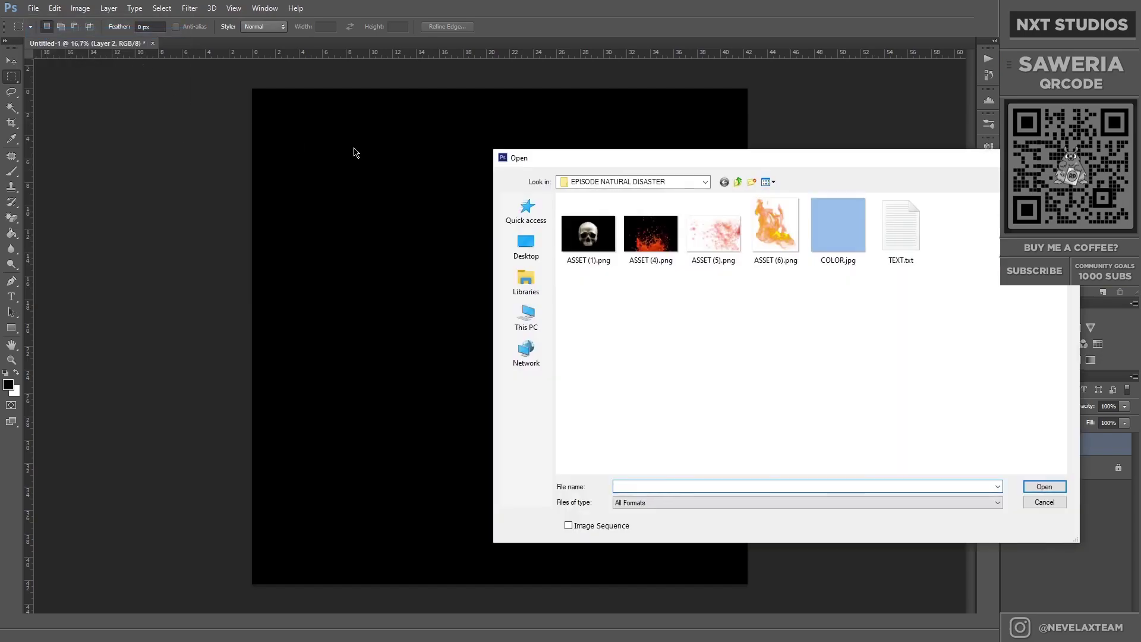
{"action": "left_click", "coordinate": [588, 237]}
{"action": "left_click", "coordinate": [716, 238], "text": "ctrl"}
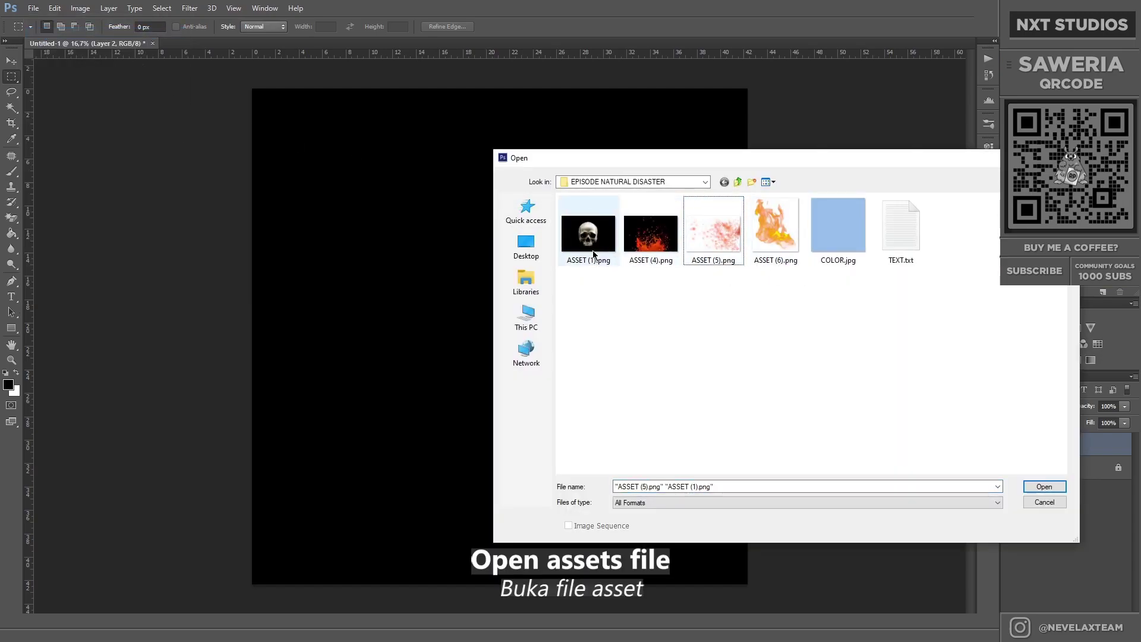
{"action": "left_click", "coordinate": [714, 232], "text": "ctrl"}
{"action": "left_click", "coordinate": [774, 244], "text": "ctrl"}
{"action": "left_click", "coordinate": [1044, 486]}
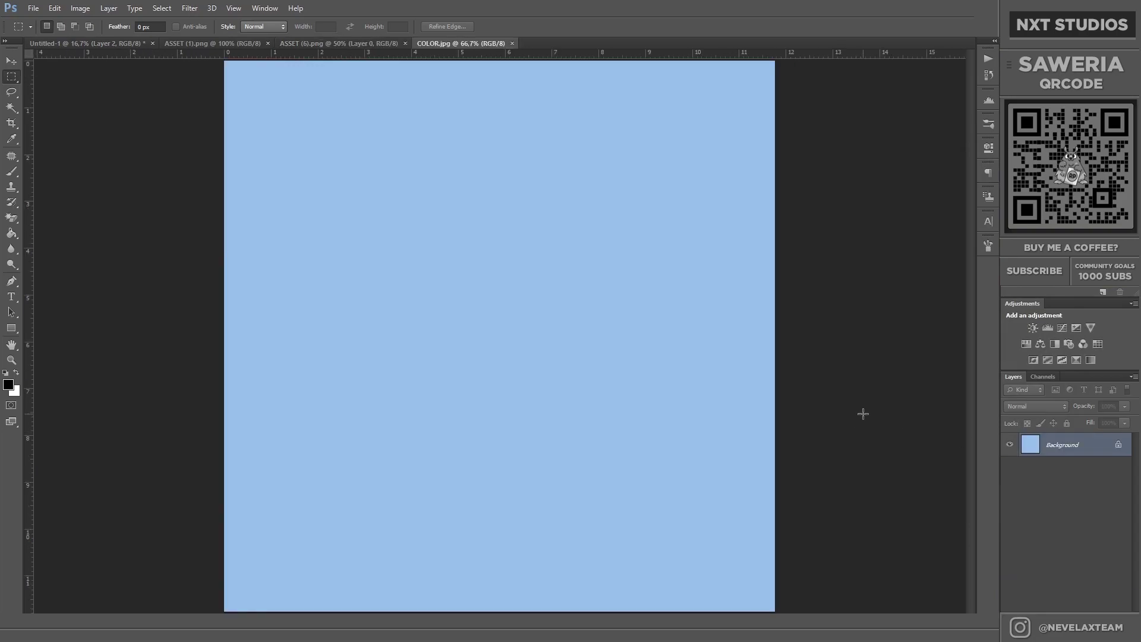
{"action": "left_click", "coordinate": [344, 44]}
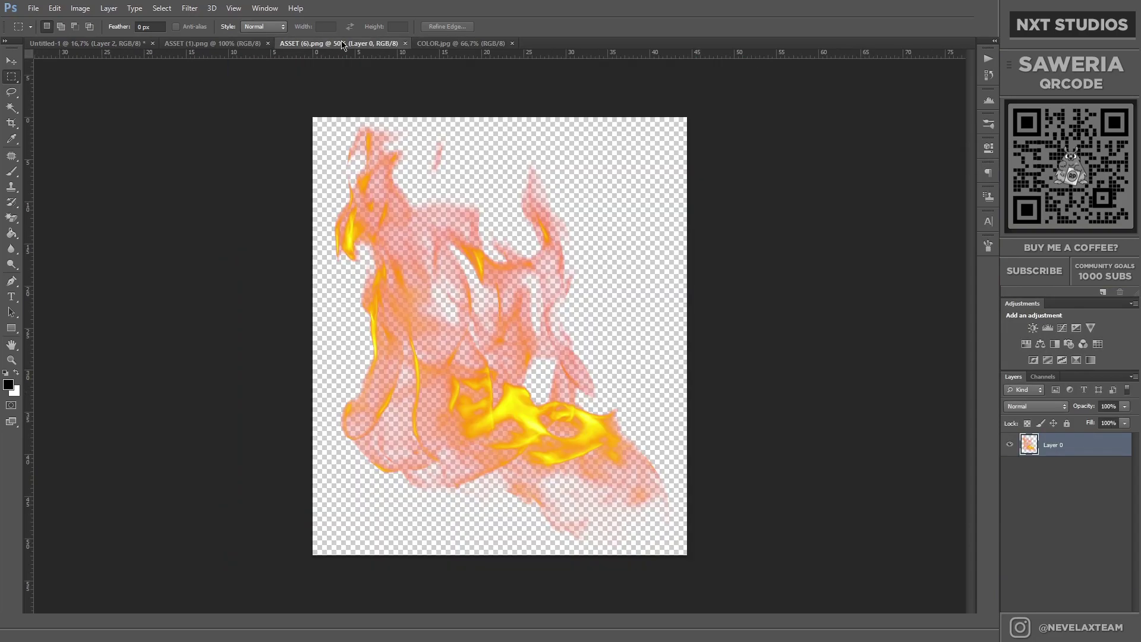
{"action": "left_click", "coordinate": [237, 44]}
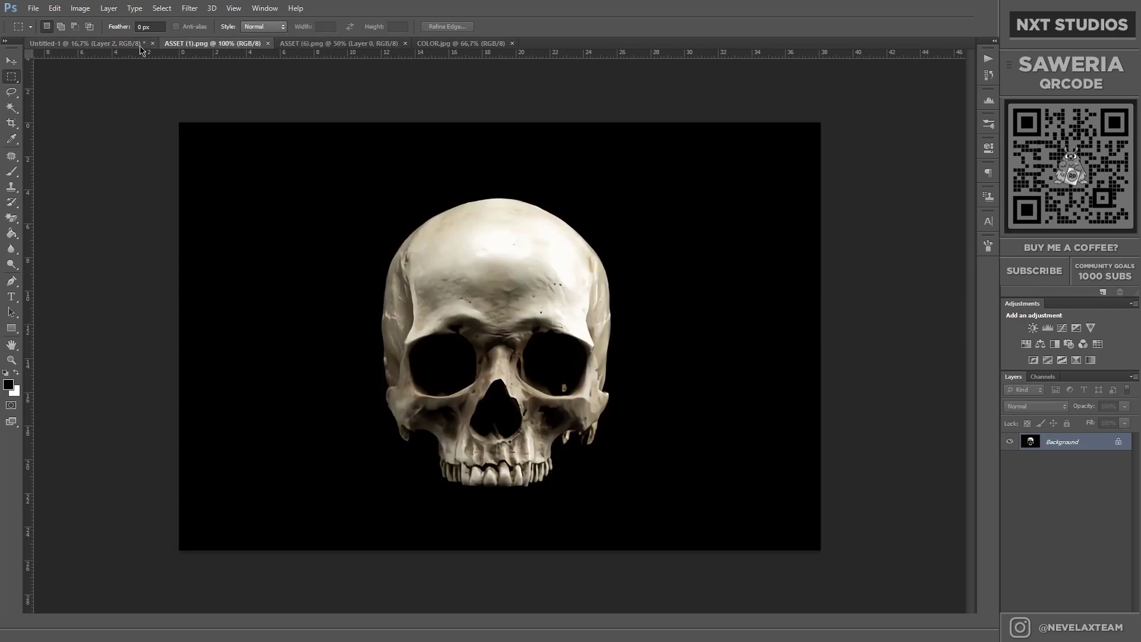
{"action": "left_click", "coordinate": [140, 44]}
Step: Move the skull image into the black poster, enlarge it and centre it
{"action": "left_click", "coordinate": [188, 45]}
{"action": "key", "text": "v"}
{"action": "left_click_drag", "start_coordinate": [642, 250], "coordinate": [497, 342]}
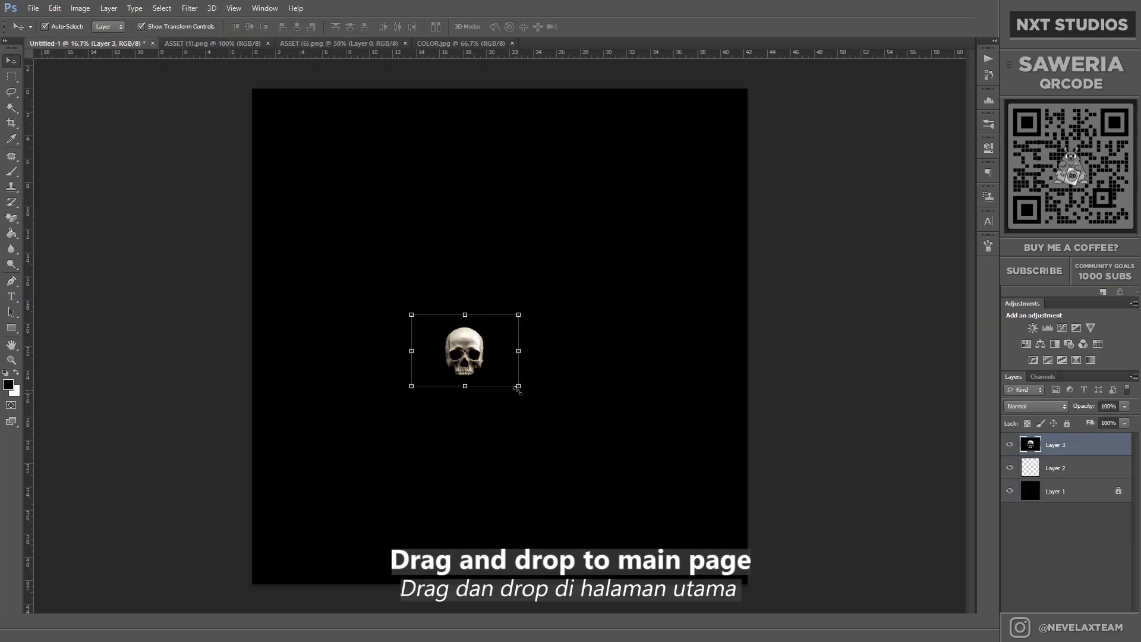
{"action": "left_click_drag", "start_coordinate": [518, 386], "coordinate": [742, 535]}
{"action": "key", "text": "Return"}
{"action": "left_click_drag", "start_coordinate": [545, 336], "coordinate": [580, 288]}
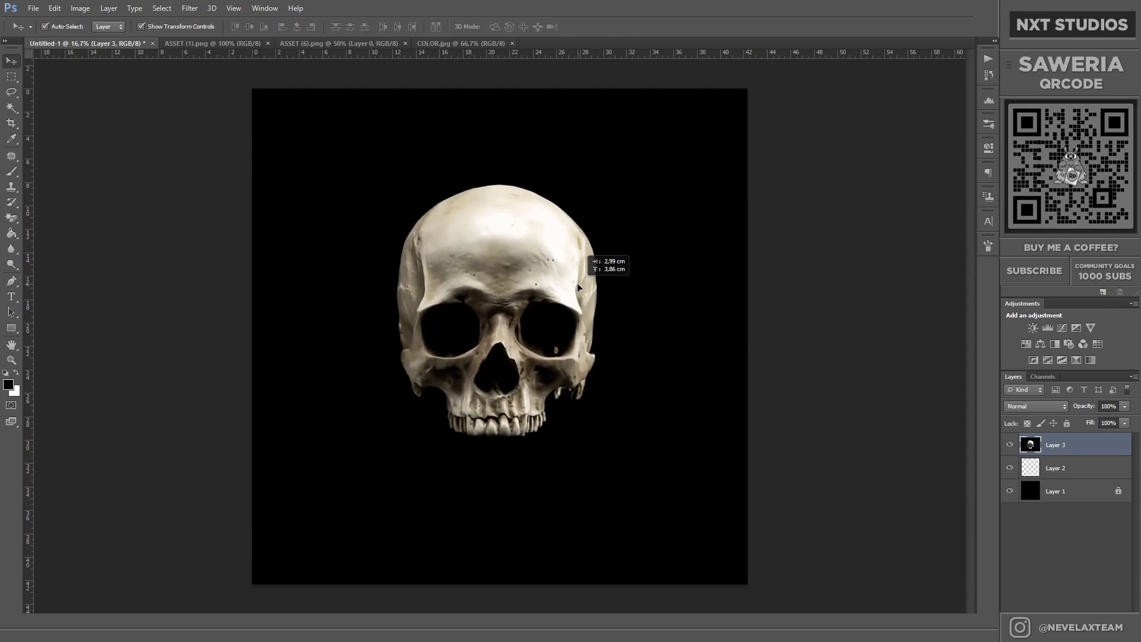
Step: Select the black background around the skull with the Magic Wand and delete it
{"action": "left_click", "coordinate": [838, 366]}
{"action": "right_click", "coordinate": [10, 107]}
{"action": "left_click", "coordinate": [45, 138]}
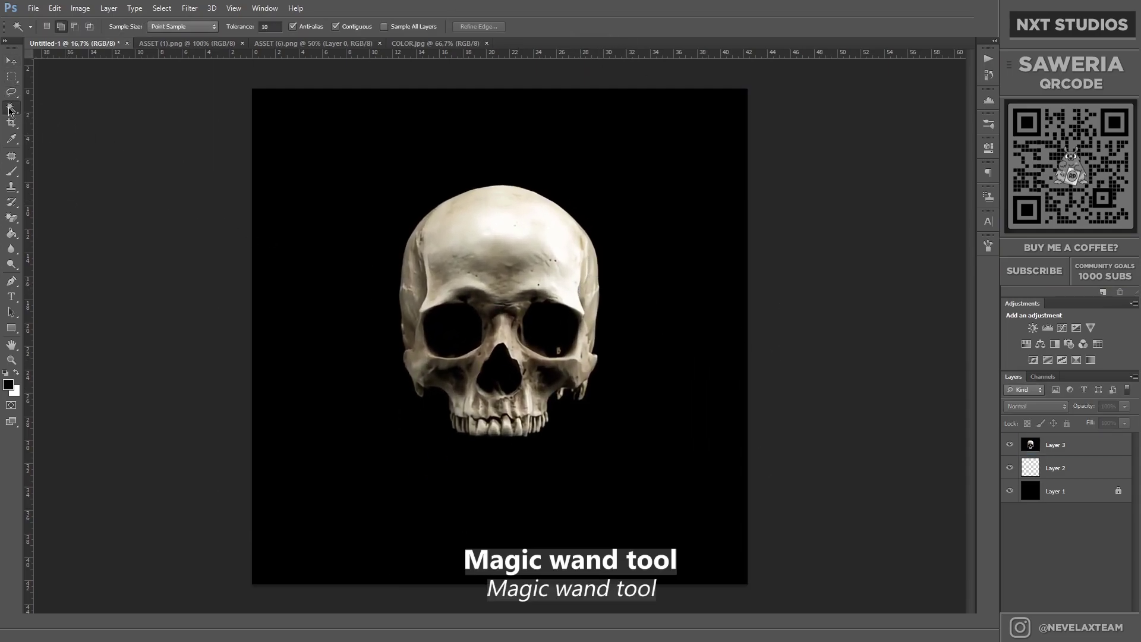
{"action": "left_click", "coordinate": [1077, 450]}
{"action": "left_click", "coordinate": [606, 313]}
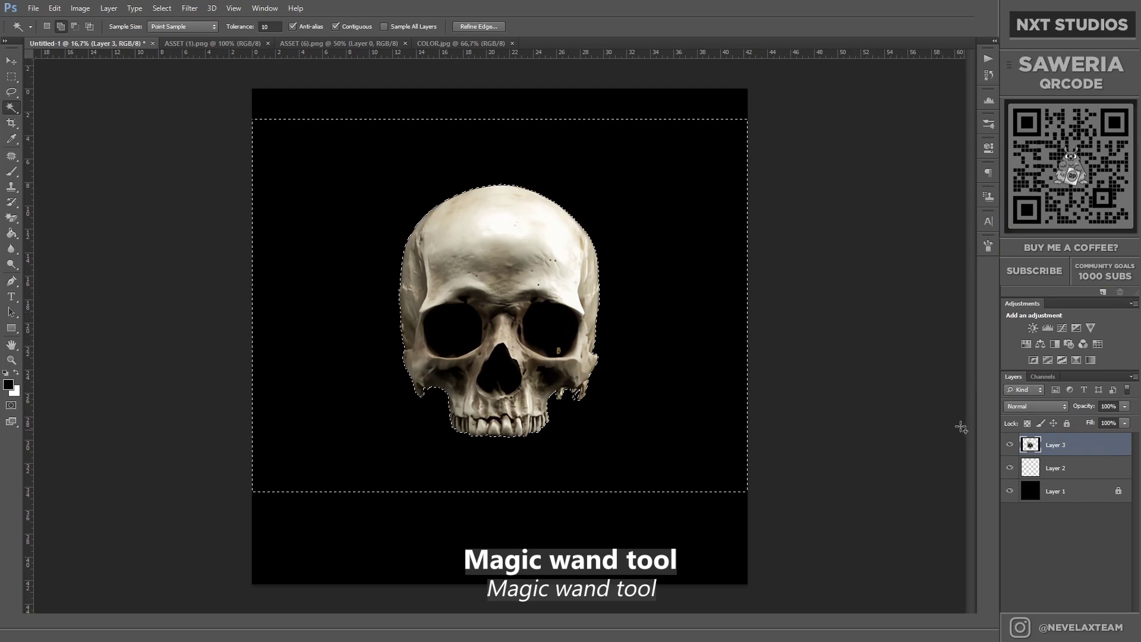
{"action": "key", "text": "Delete"}
{"action": "key", "text": "ctrl+d"}
Step: Lasso around the skull and copy it onto its own layer
{"action": "key", "text": "l"}
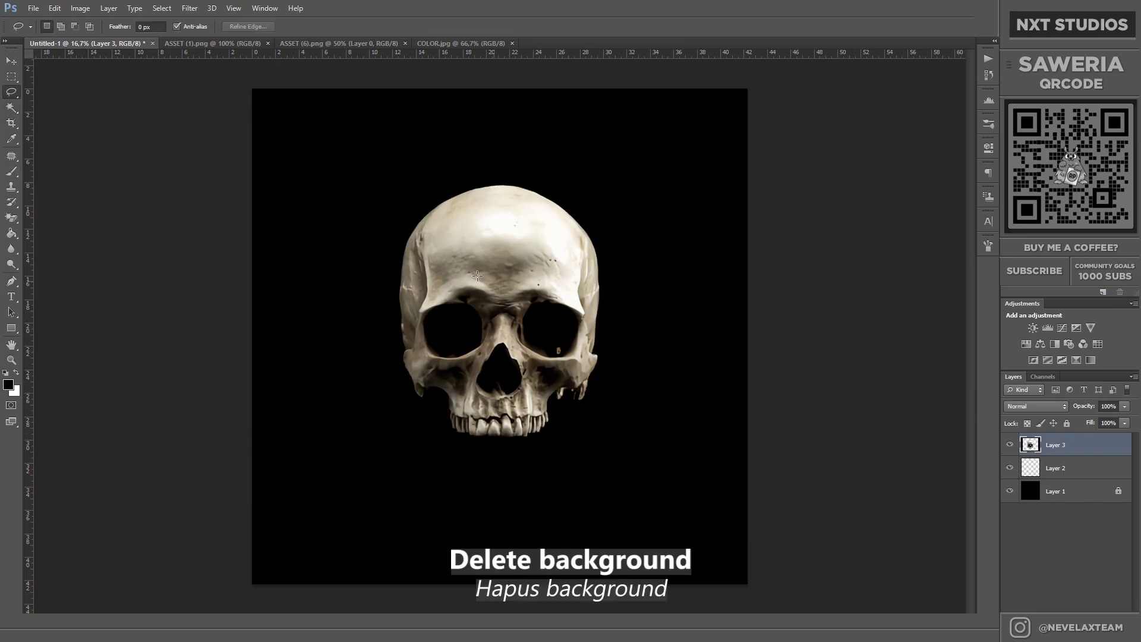
{"action": "left_click_drag", "start_coordinate": [392, 229], "coordinate": [377, 324]}
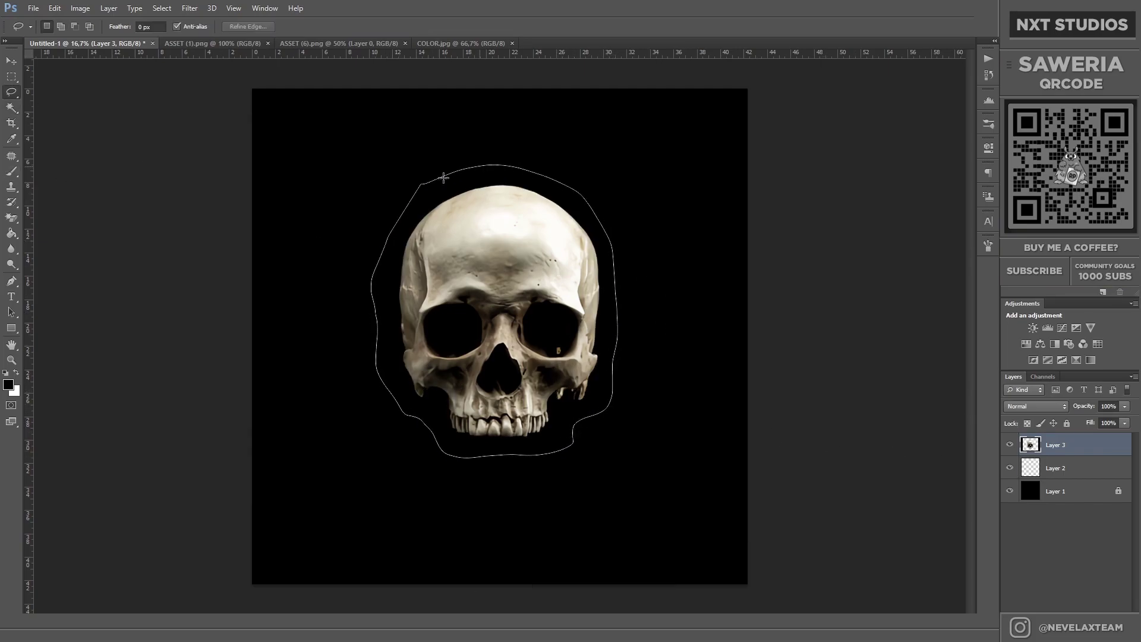
{"action": "left_click_drag", "start_coordinate": [444, 177], "coordinate": [428, 182]}
{"action": "key", "text": "ctrl+j"}
{"action": "left_click", "coordinate": [1056, 468]}
Step: Add a Brightness/Contrast adjustment layer to the skull copy, Layer 4
{"action": "key", "text": "z"}
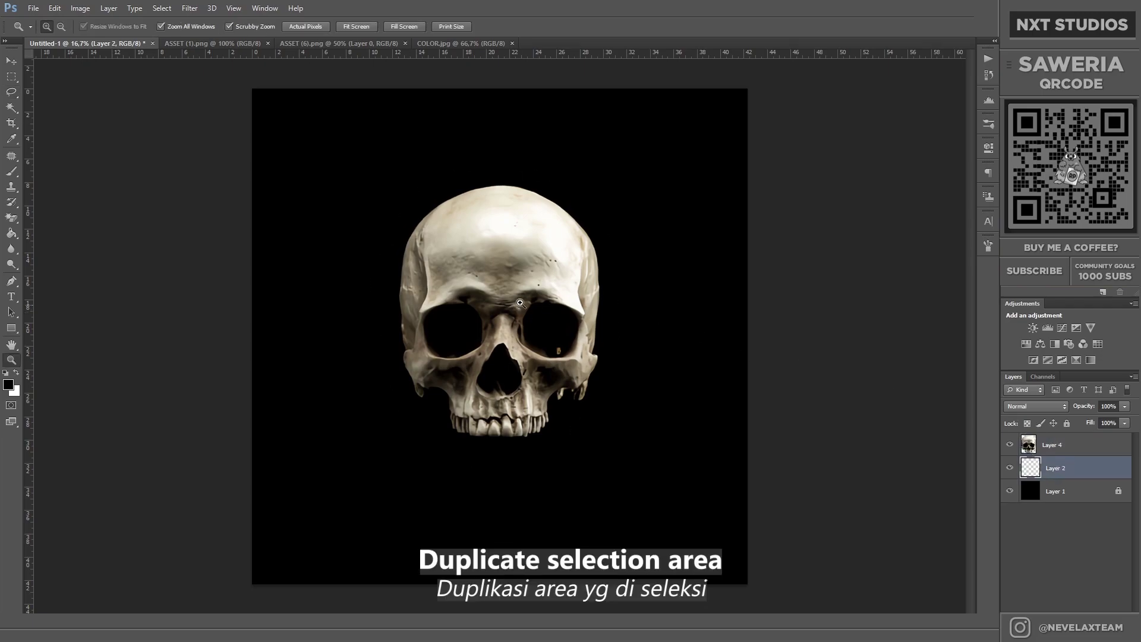
{"action": "left_click", "coordinate": [520, 303]}
{"action": "left_click", "coordinate": [1052, 444]}
{"action": "left_click", "coordinate": [1033, 327]}
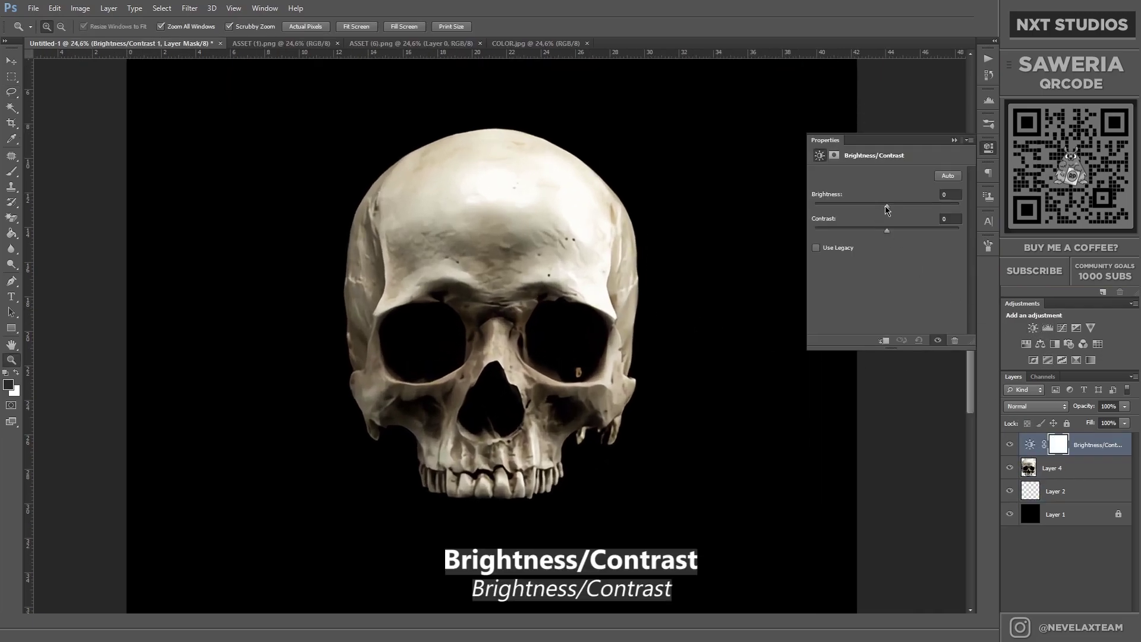
Step: Lower the skull's brightness, set contrast to 100, and merge the adjustment into the skull layer
{"action": "mouse_move", "coordinate": [887, 205]}
{"action": "left_mouse_down"}
{"action": "mouse_move", "coordinate": [863, 205]}
{"action": "mouse_move", "coordinate": [958, 231]}
{"action": "left_mouse_up"}
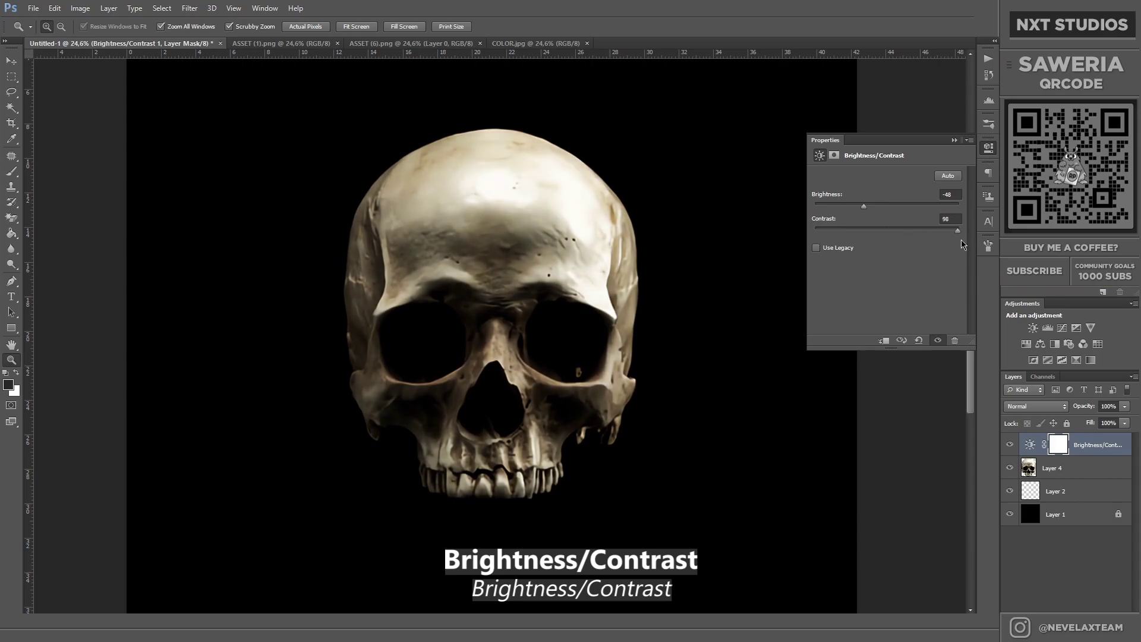
{"action": "mouse_move", "coordinate": [864, 206]}
{"action": "left_mouse_down"}
{"action": "mouse_move", "coordinate": [889, 206]}
{"action": "mouse_move", "coordinate": [866, 211]}
{"action": "left_mouse_up"}
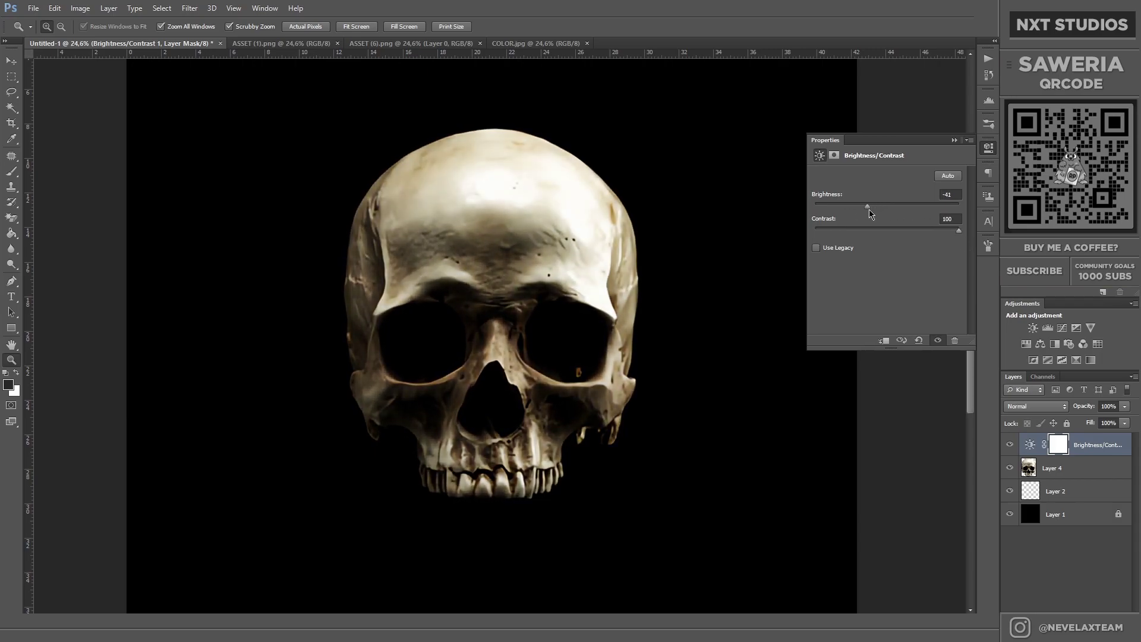
{"action": "right_click", "coordinate": [1082, 445]}
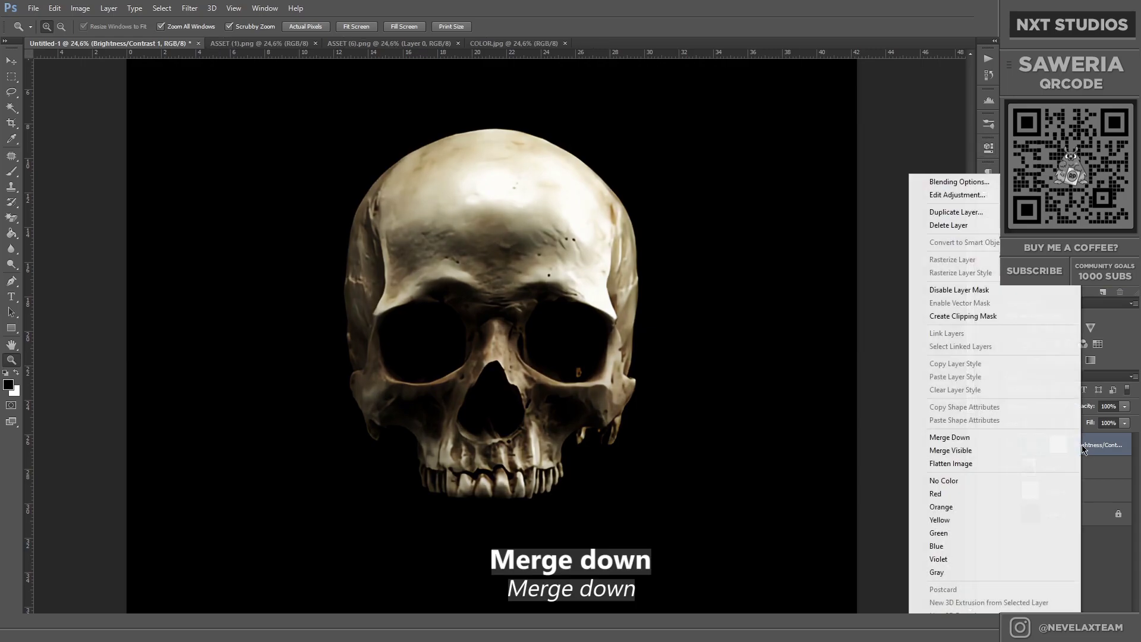
{"action": "left_click", "coordinate": [933, 436]}
{"action": "left_click", "coordinate": [185, 9]}
{"action": "left_click", "coordinate": [202, 57]}
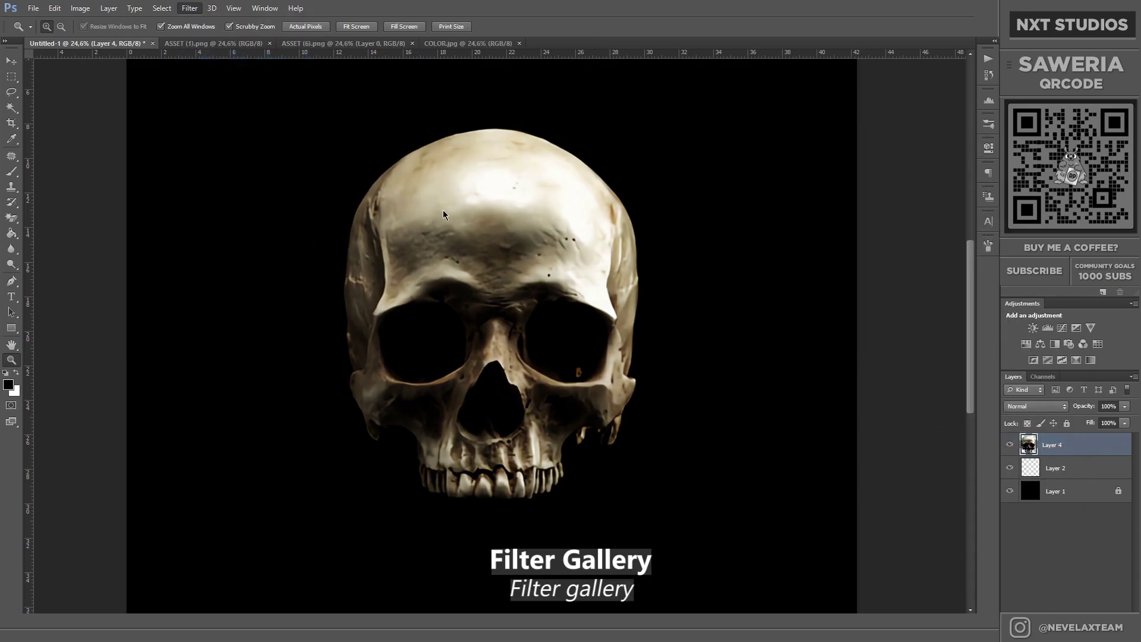
Step: Apply Sketch > Graphic Pen to the skull with longer strokes and a lower Light/Dark Balance
{"action": "key", "text": "ctrl+minus"}
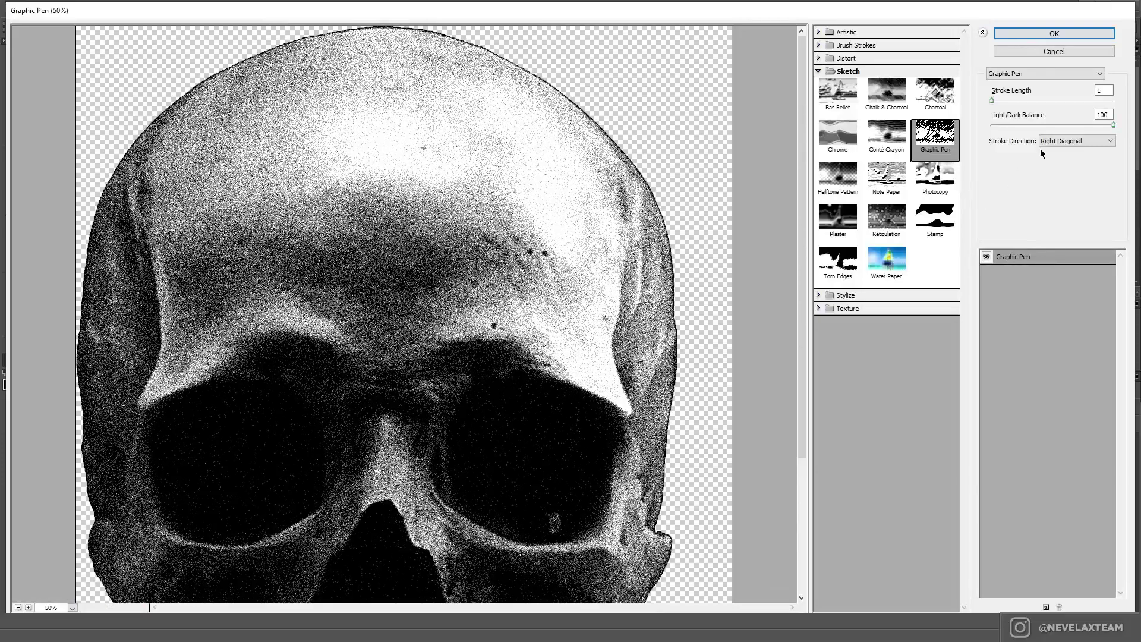
{"action": "left_click", "coordinate": [996, 100]}
{"action": "left_click", "coordinate": [18, 607]}
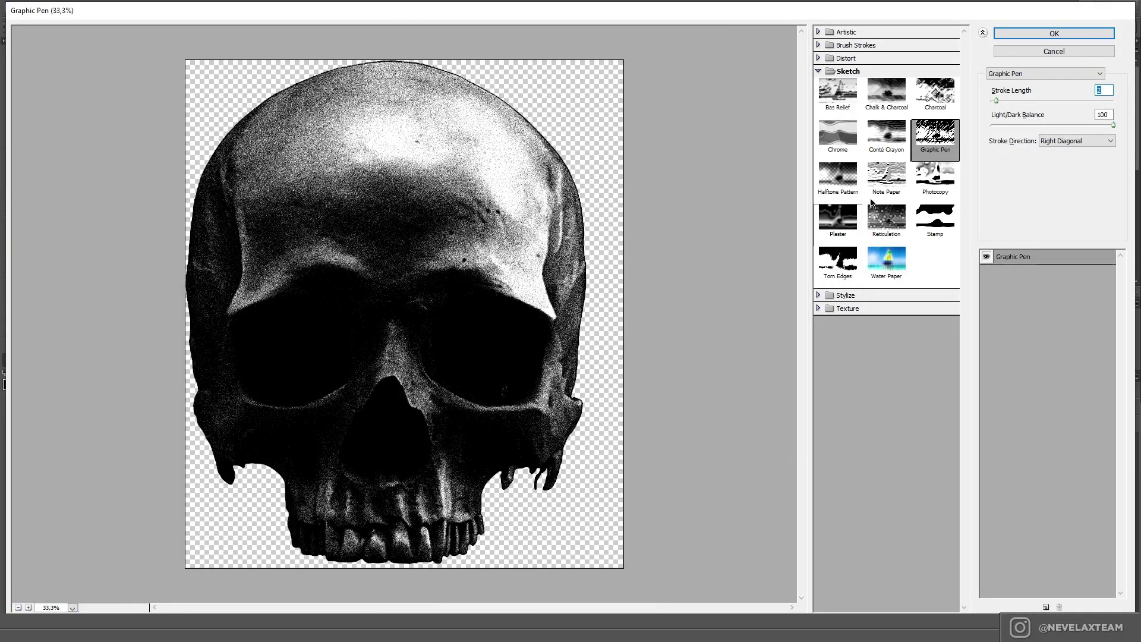
{"action": "left_click", "coordinate": [1030, 101]}
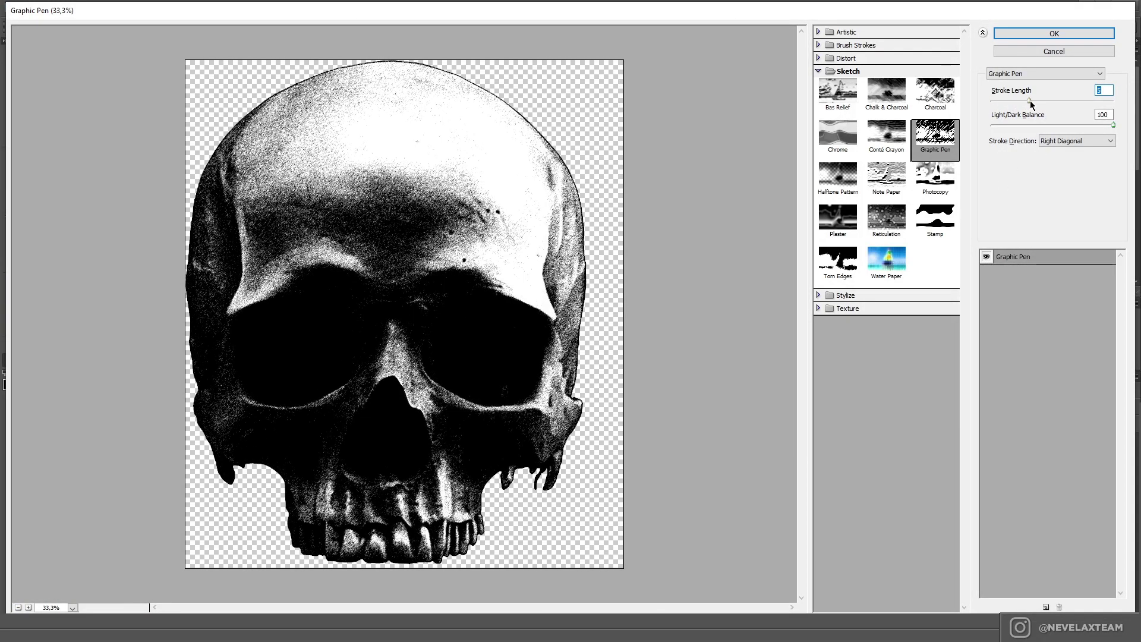
{"action": "left_click_drag", "start_coordinate": [1088, 126], "coordinate": [1083, 129]}
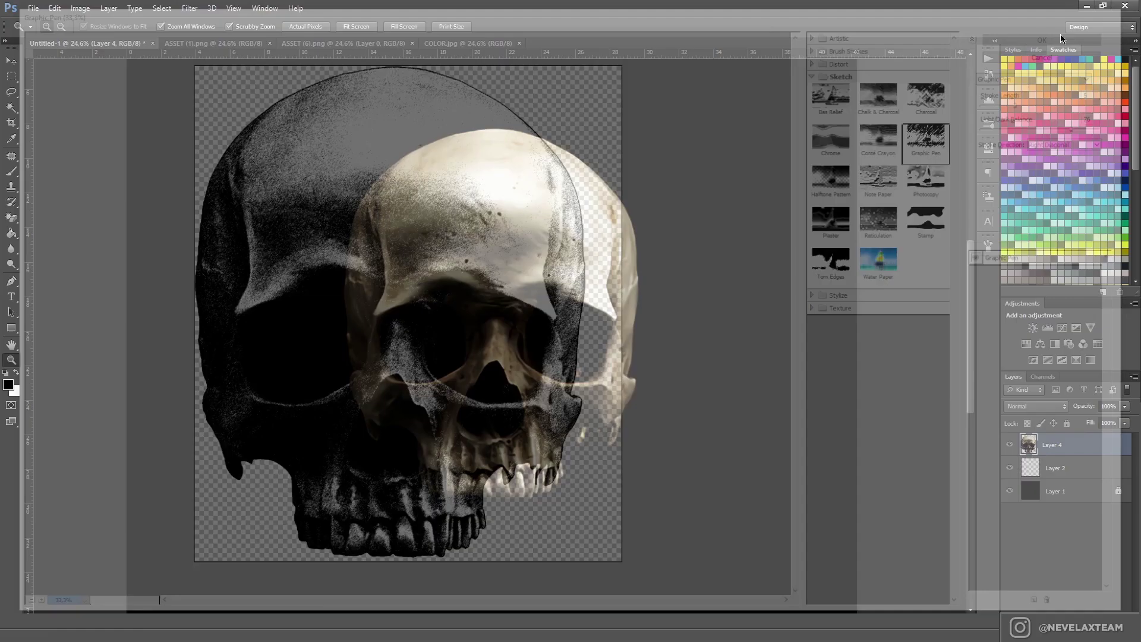
Step: Add an empty layer, bring in the blue colour square and sample its light blue
{"action": "key", "text": "v"}
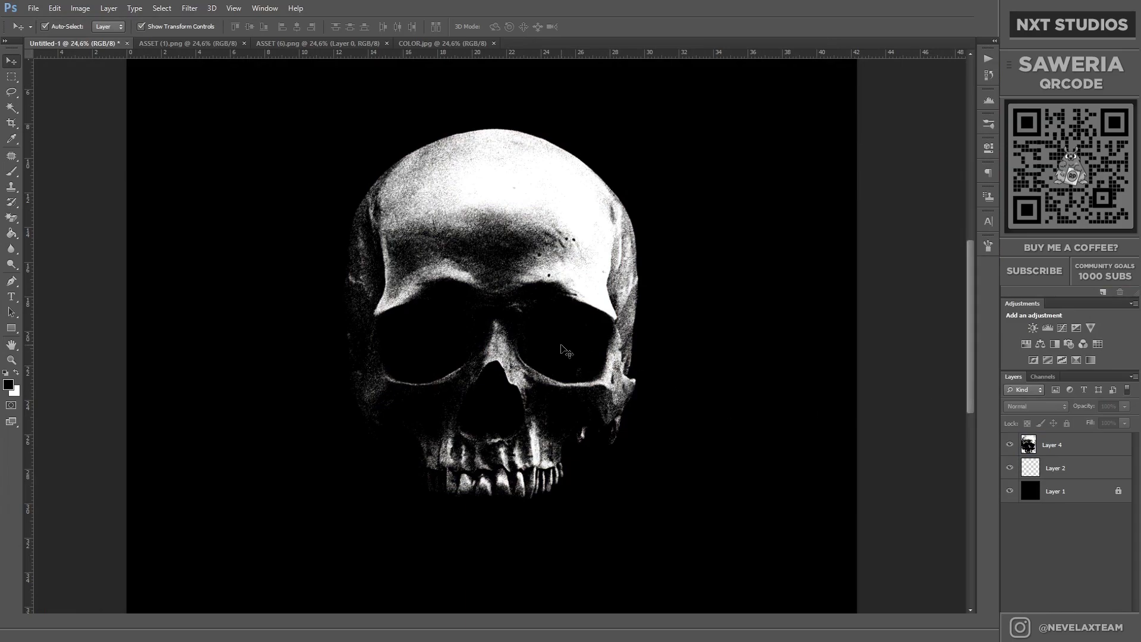
{"action": "scroll", "coordinate": [499, 265], "scroll_direction": "down", "scroll_amount": 1}
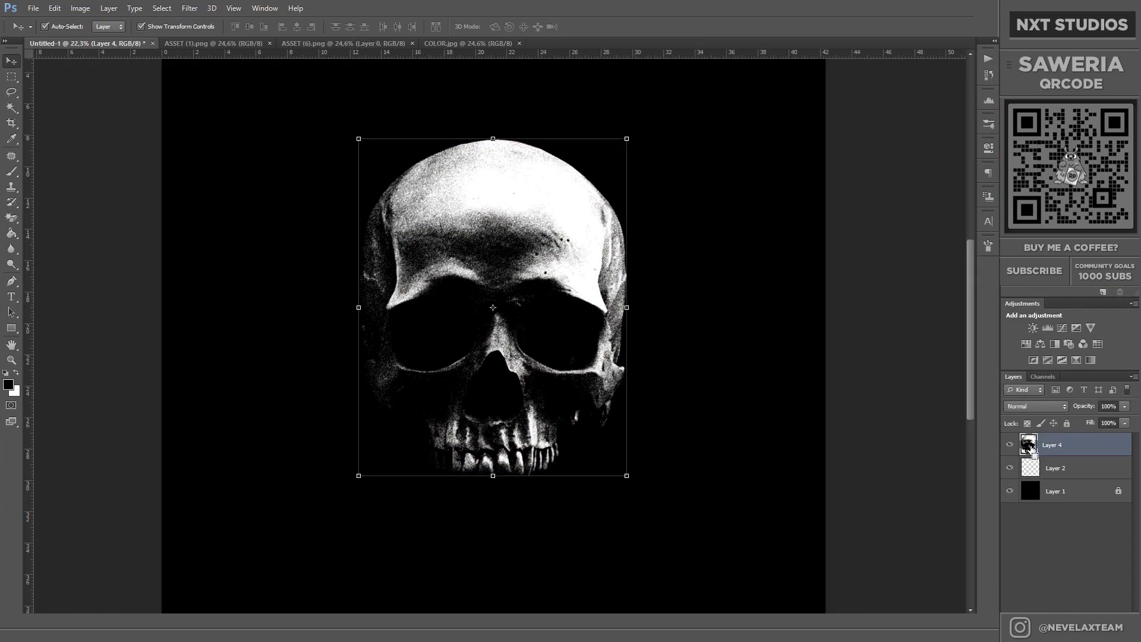
{"action": "key", "text": "ctrl+shift+alt+n"}
{"action": "left_click", "coordinate": [455, 48]}
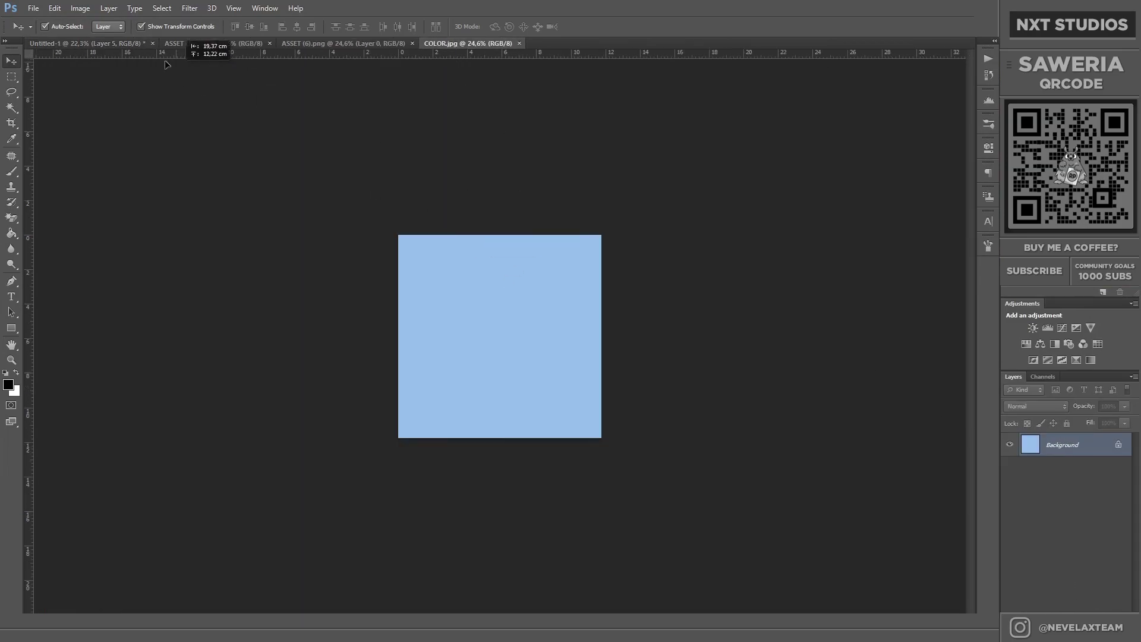
{"action": "left_click_drag", "start_coordinate": [500, 333], "coordinate": [234, 136]}
{"action": "key", "text": "i"}
{"action": "left_click", "coordinate": [269, 179]}
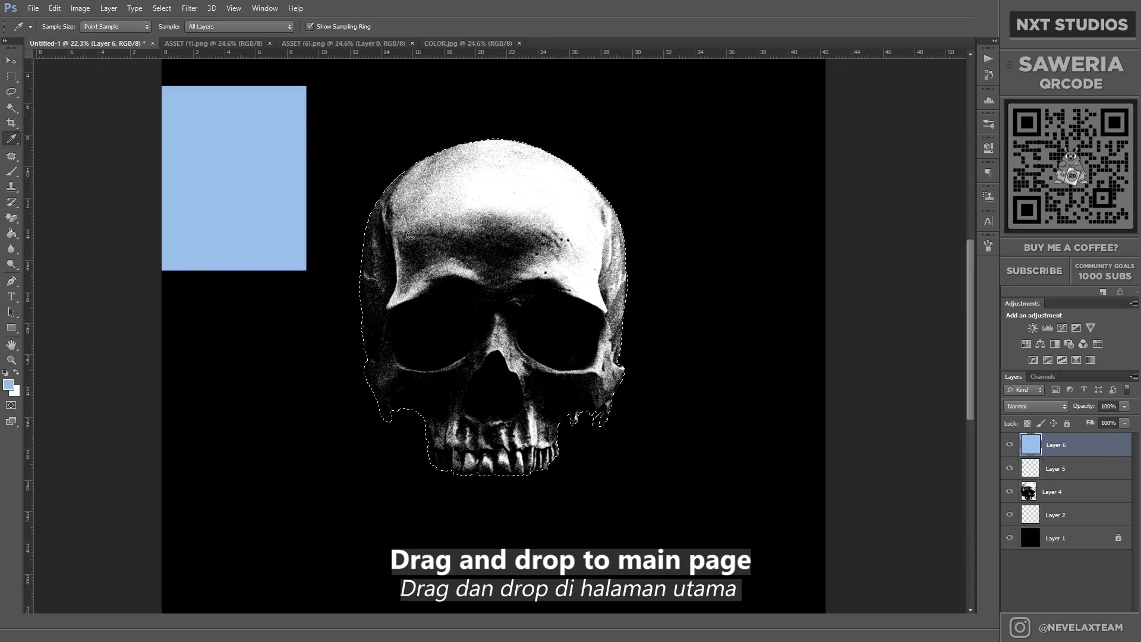
Step: Fill the skull shape on Layer 5 with light blue, set it to Color Burn, and merge into Layer 4
{"action": "left_click", "coordinate": [1062, 471]}
{"action": "left_click", "coordinate": [1009, 445]}
{"action": "key", "text": "alt+BackSpace"}
{"action": "key", "text": "ctrl+d"}
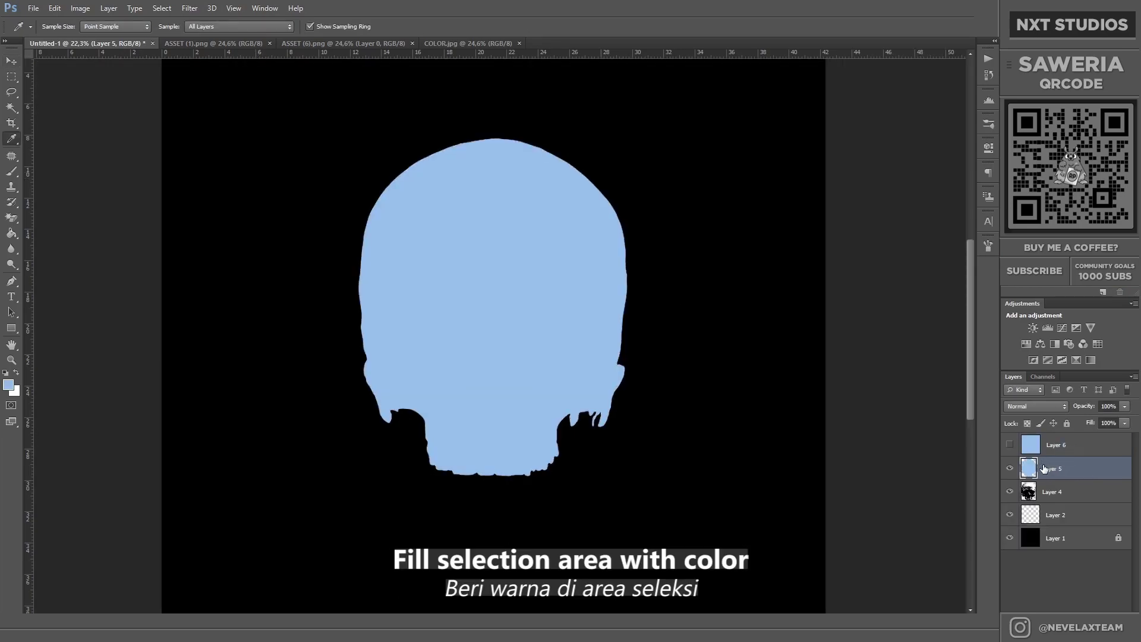
{"action": "left_click", "coordinate": [1040, 407]}
{"action": "left_click", "coordinate": [1100, 534]}
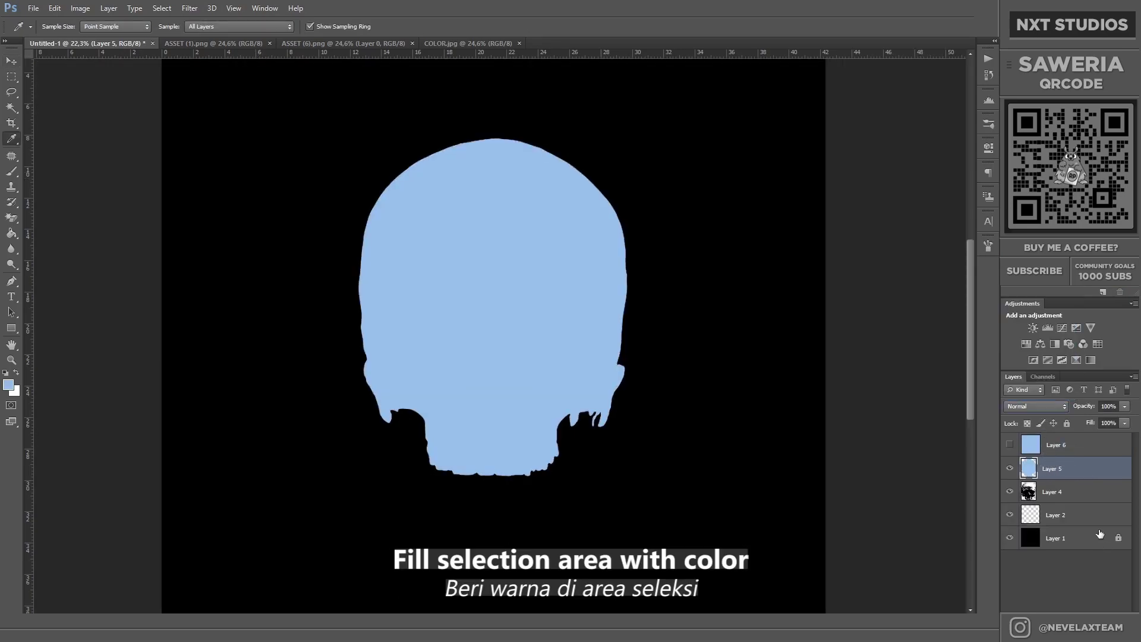
{"action": "key", "text": "shift+alt+b"}
{"action": "right_click", "coordinate": [1068, 470]}
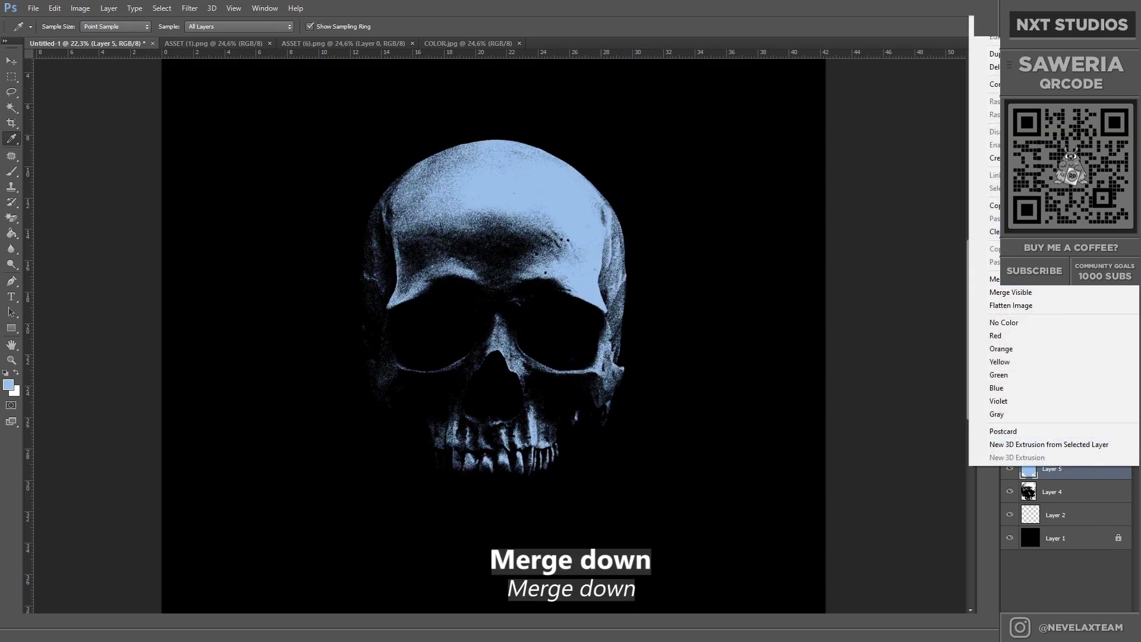
{"action": "left_click", "coordinate": [1023, 369]}
Step: Bring the ASSET (6) flame into the poster, resize it and place it beside the skull's left side
{"action": "key", "text": "v"}
{"action": "scroll", "coordinate": [518, 437], "scroll_direction": "down", "scroll_amount": 2, "text": "alt"}
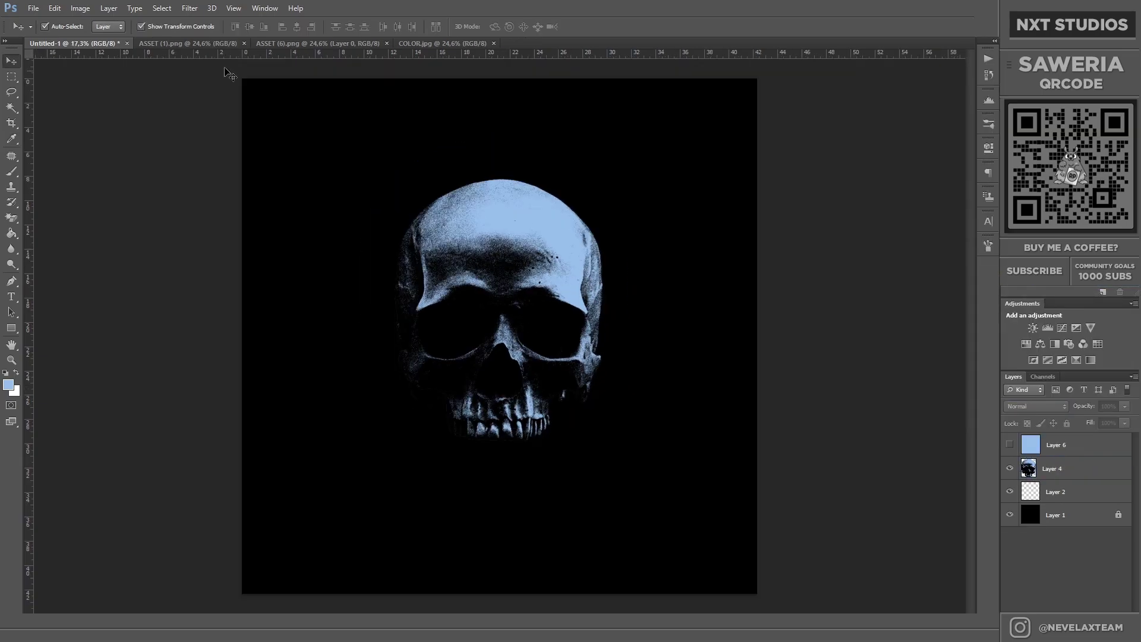
{"action": "left_click", "coordinate": [211, 44]}
{"action": "left_click", "coordinate": [259, 44]}
{"action": "scroll", "coordinate": [721, 326], "scroll_direction": "up", "scroll_amount": 2, "text": "alt"}
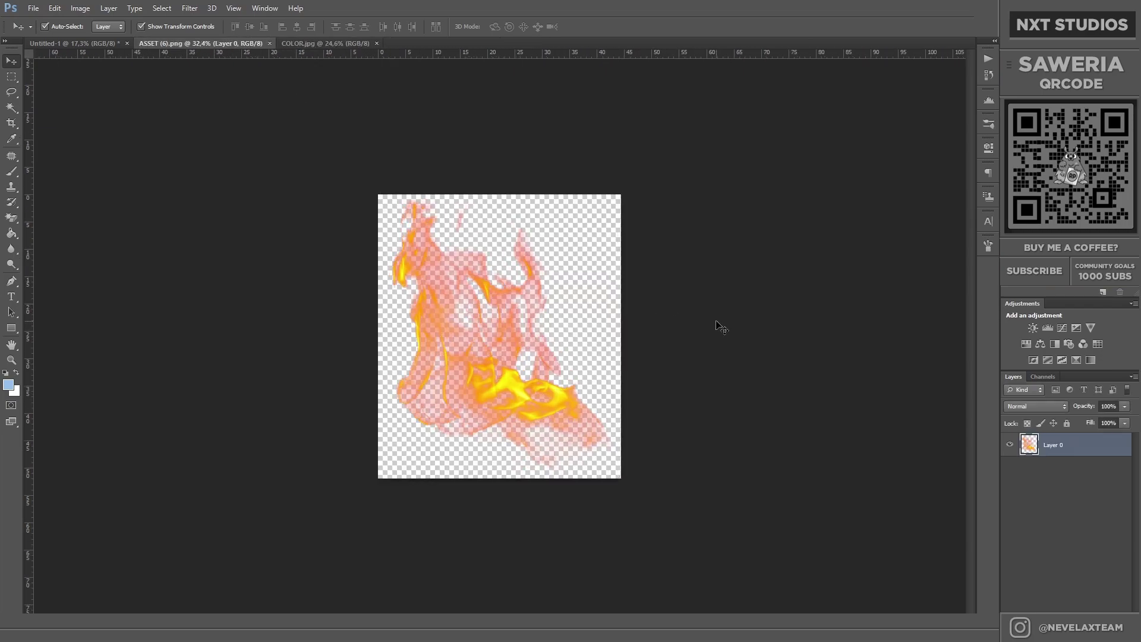
{"action": "mouse_move", "coordinate": [722, 326]}
{"action": "left_mouse_down"}
{"action": "mouse_move", "coordinate": [332, 238]}
{"action": "mouse_move", "coordinate": [380, 267]}
{"action": "left_mouse_up"}
{"action": "mouse_move", "coordinate": [508, 204]}
{"action": "left_mouse_down"}
{"action": "mouse_move", "coordinate": [499, 186]}
{"action": "mouse_move", "coordinate": [552, 158]}
{"action": "left_mouse_up"}
{"action": "left_click", "coordinate": [596, 27]}
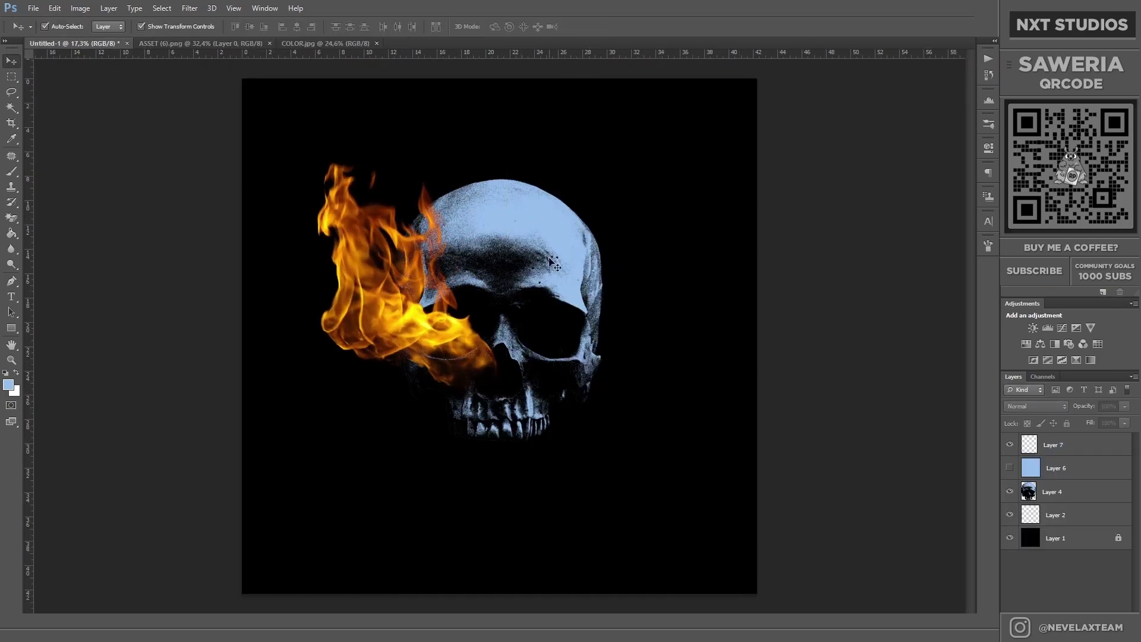
{"action": "left_click_drag", "start_coordinate": [437, 345], "coordinate": [440, 308]}
{"action": "left_click", "coordinate": [459, 398]}
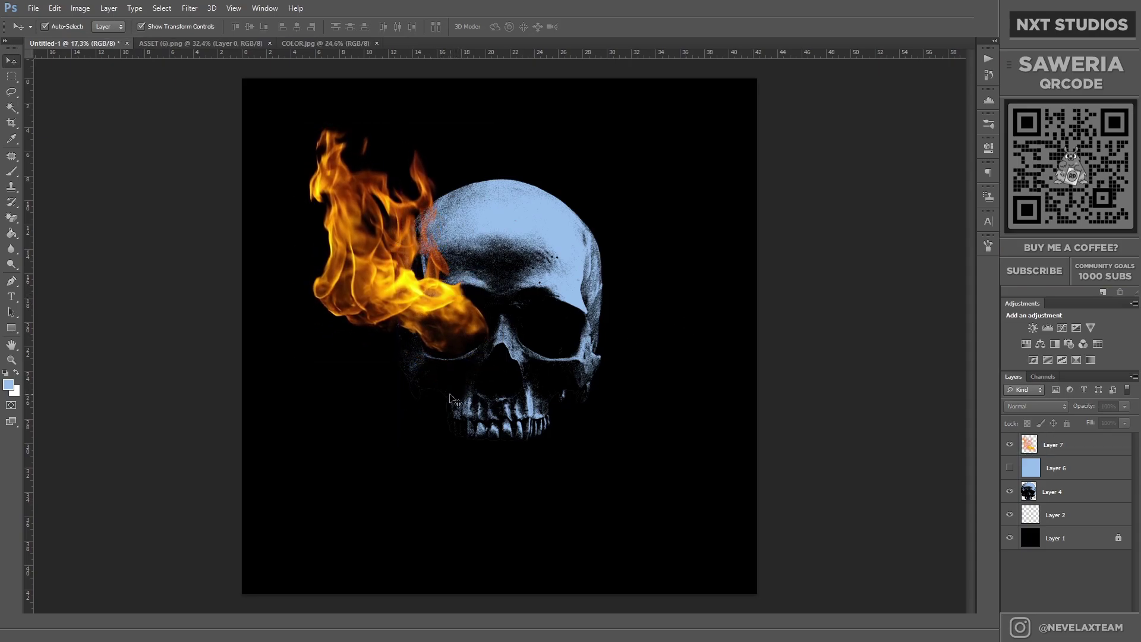
{"action": "left_click_drag", "start_coordinate": [425, 318], "coordinate": [419, 312]}
Step: Enlarge the flame, copy it to the skull's right side and flip the copy horizontally
{"action": "key", "text": "ctrl+t"}
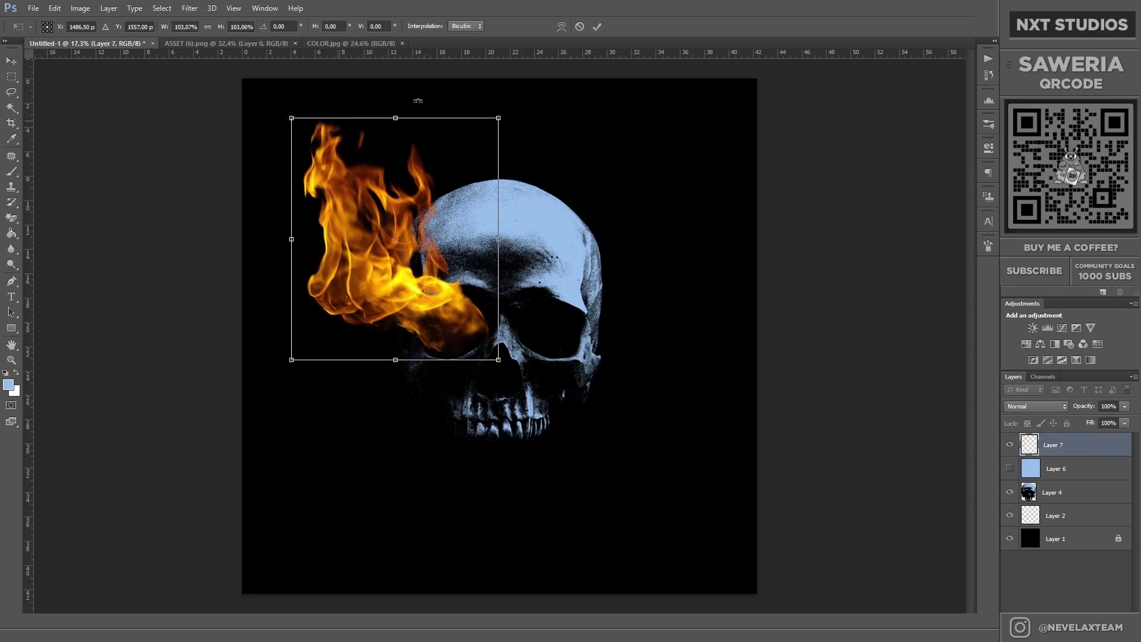
{"action": "left_click", "coordinate": [597, 26]}
{"action": "left_click_drag", "start_coordinate": [291, 359], "coordinate": [275, 380]}
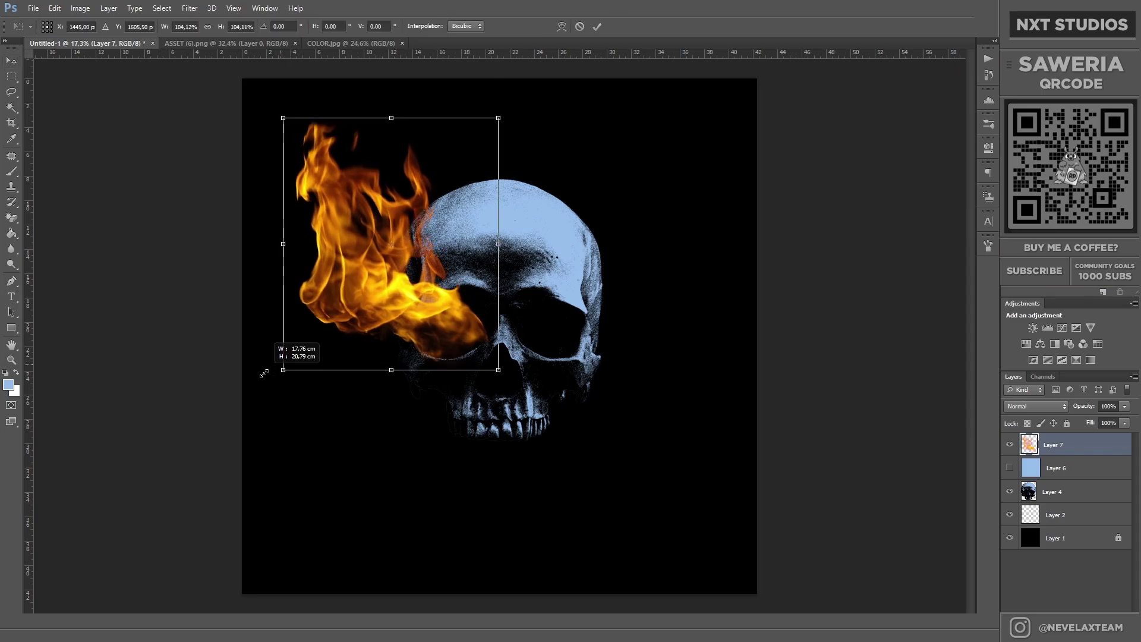
{"action": "left_click", "coordinate": [596, 26]}
{"action": "mouse_move", "coordinate": [449, 312]}
{"action": "left_mouse_down"}
{"action": "mouse_move", "coordinate": [447, 297]}
{"action": "mouse_move", "coordinate": [633, 312]}
{"action": "mouse_move", "coordinate": [656, 276]}
{"action": "mouse_move", "coordinate": [622, 286]}
{"action": "mouse_move", "coordinate": [626, 310]}
{"action": "mouse_move", "coordinate": [629, 299]}
{"action": "left_mouse_up"}
{"action": "right_click", "coordinate": [633, 312]}
{"action": "left_click", "coordinate": [654, 489]}
{"action": "left_click", "coordinate": [596, 26]}
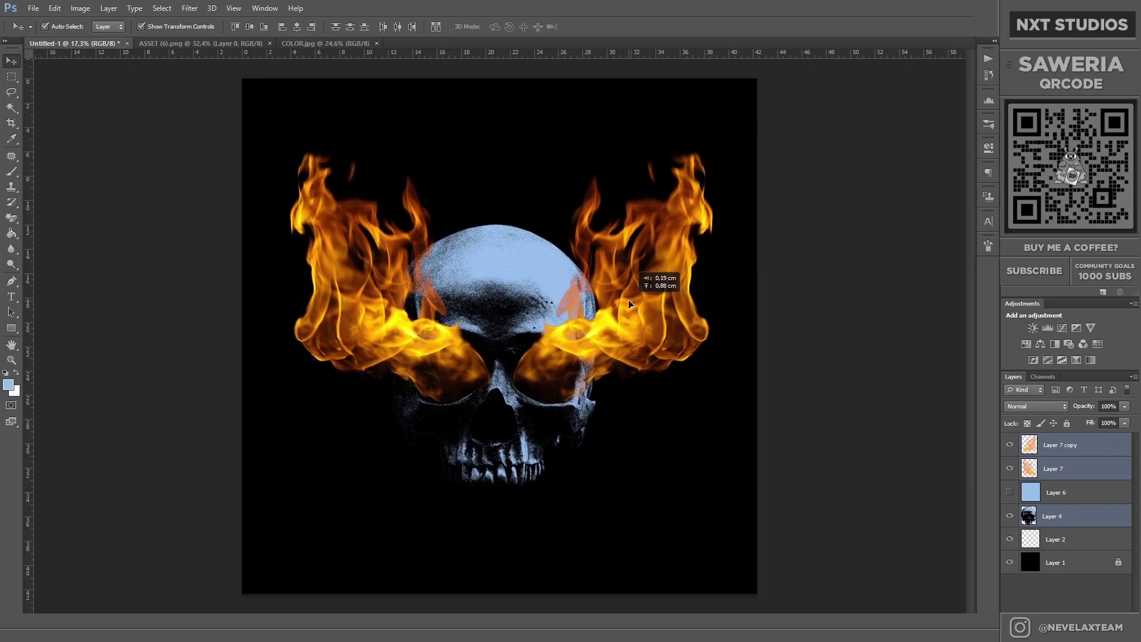
Step: Nudge the left and right flames into final position and select both flame layers
{"action": "scroll", "coordinate": [551, 353], "scroll_direction": "up", "scroll_amount": 5}
{"action": "left_click_drag", "start_coordinate": [415, 367], "coordinate": [413, 359]}
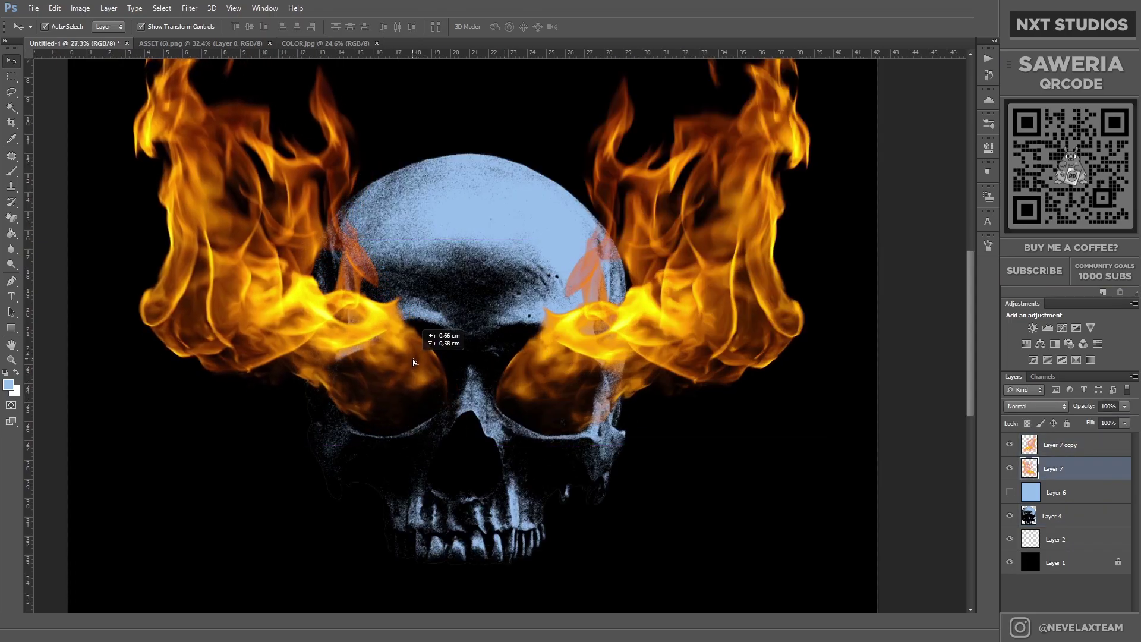
{"action": "scroll", "coordinate": [563, 394], "scroll_direction": "down", "scroll_amount": 2}
{"action": "left_click_drag", "start_coordinate": [612, 309], "coordinate": [618, 308]}
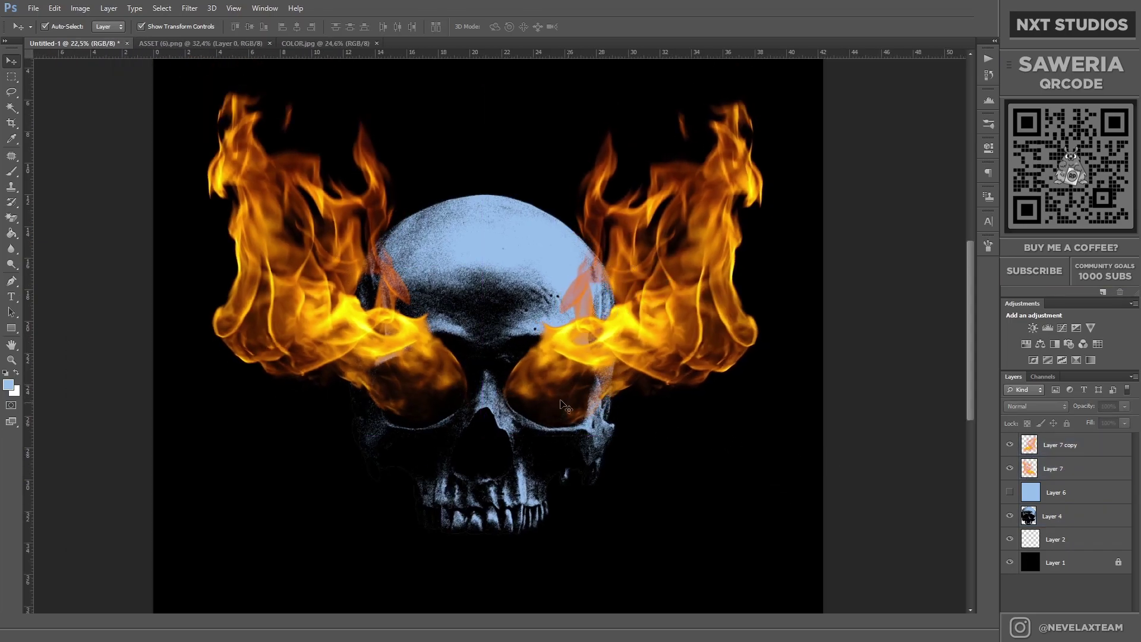
{"action": "scroll", "coordinate": [517, 414], "scroll_direction": "down", "scroll_amount": 1}
{"action": "scroll", "coordinate": [362, 511], "scroll_direction": "up", "scroll_amount": 1}
{"action": "left_click", "coordinate": [452, 374]}
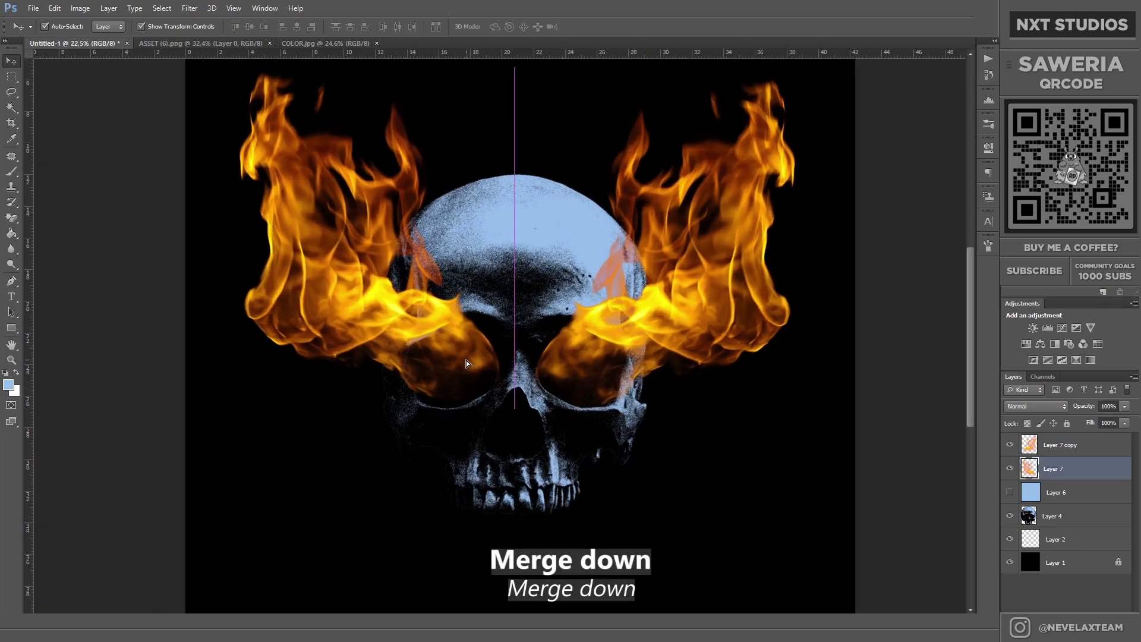
{"action": "left_click", "coordinate": [721, 457]}
{"action": "left_click", "coordinate": [719, 356]}
Step: Merge both flames into one layer, duplicate it, and set the foreground colour to black
{"action": "scroll", "coordinate": [586, 398], "scroll_direction": "down", "scroll_amount": 1}
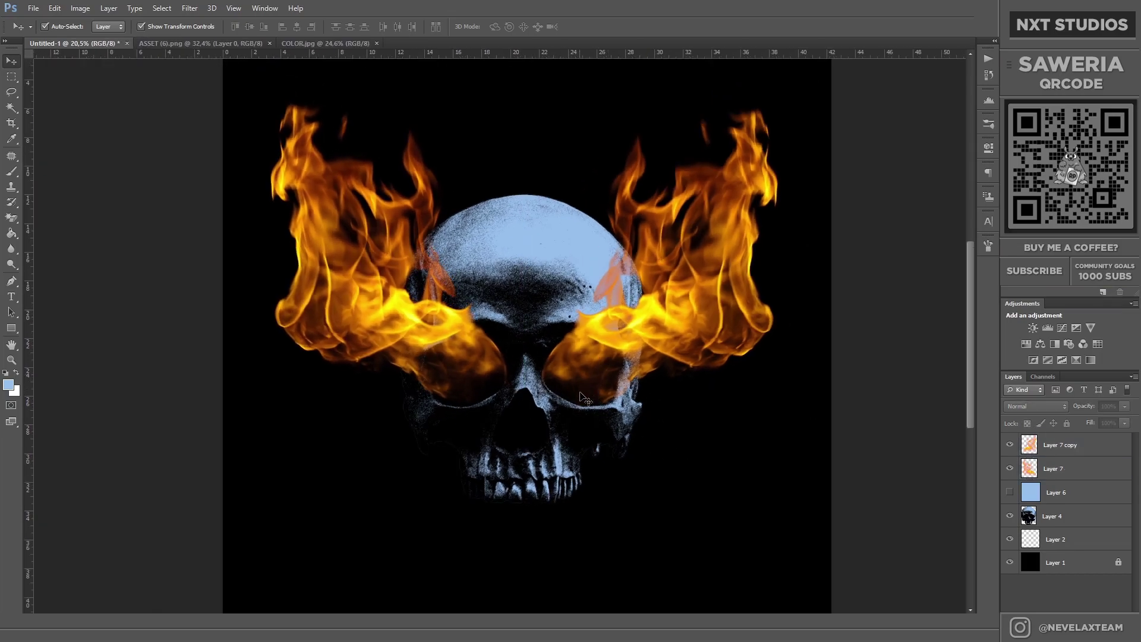
{"action": "right_click", "coordinate": [1069, 453]}
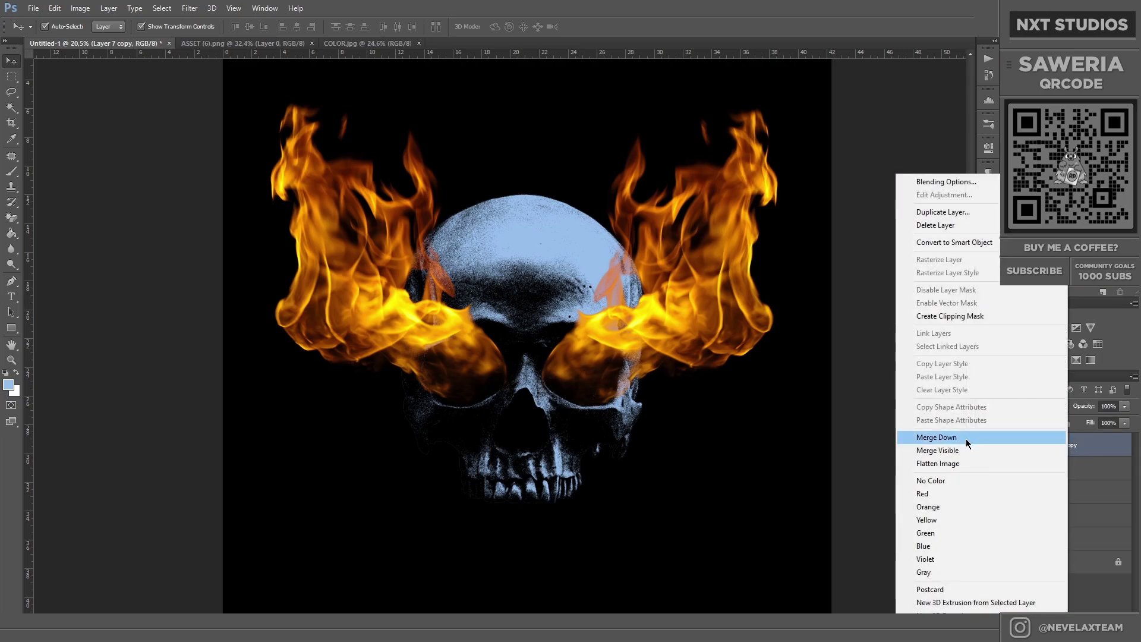
{"action": "left_click", "coordinate": [945, 437]}
{"action": "key", "text": "ctrl+j"}
{"action": "left_click", "coordinate": [196, 10]}
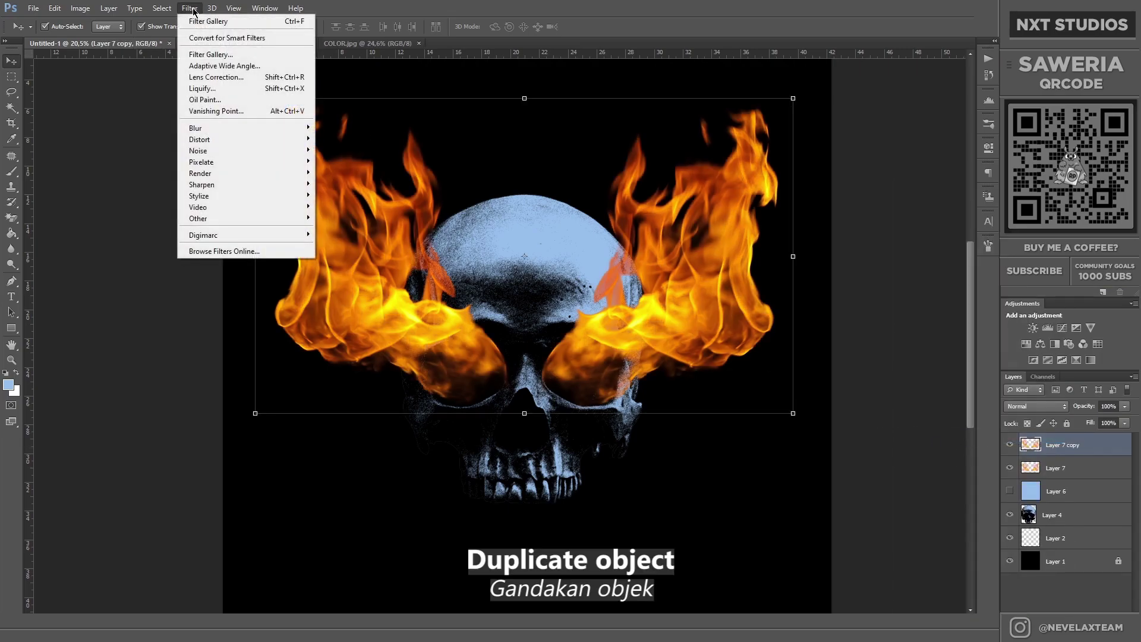
{"action": "left_click", "coordinate": [8, 385]}
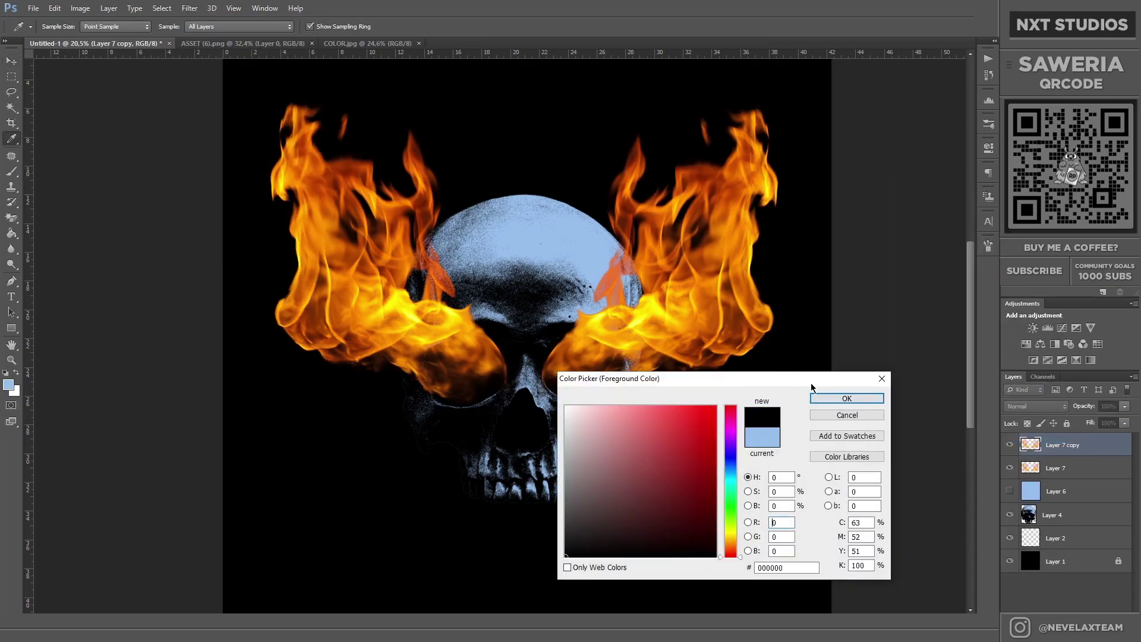
Step: Apply Graphic Pen with a higher Light/Dark Balance to the flame copy and blend it in Darken mode
{"action": "left_click", "coordinate": [190, 8]}
{"action": "left_click", "coordinate": [205, 52]}
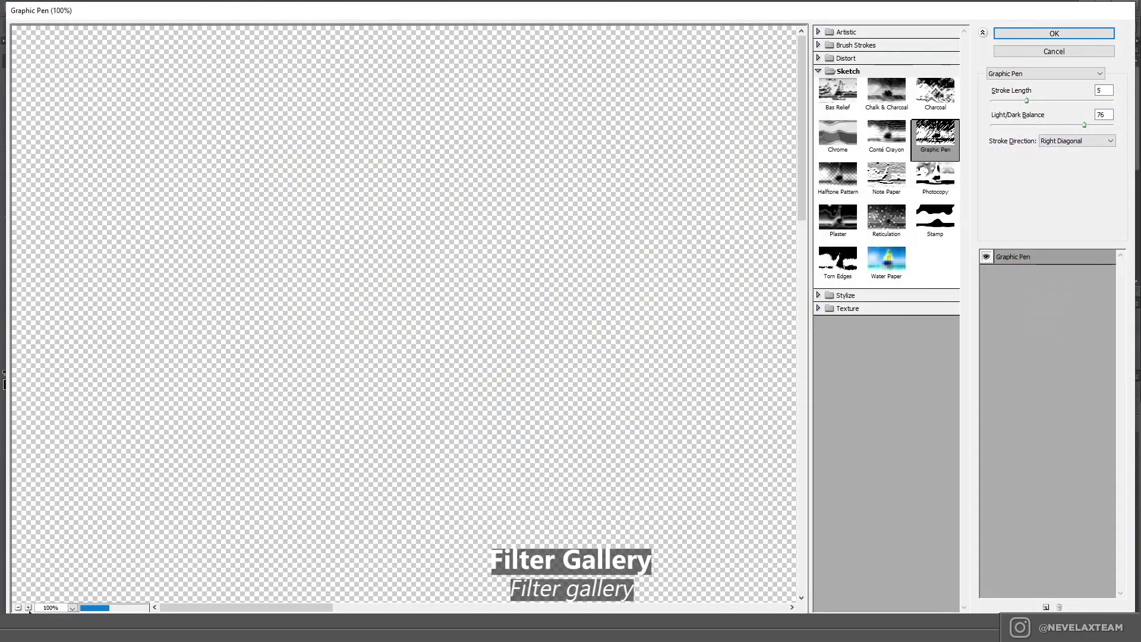
{"action": "left_click", "coordinate": [18, 608]}
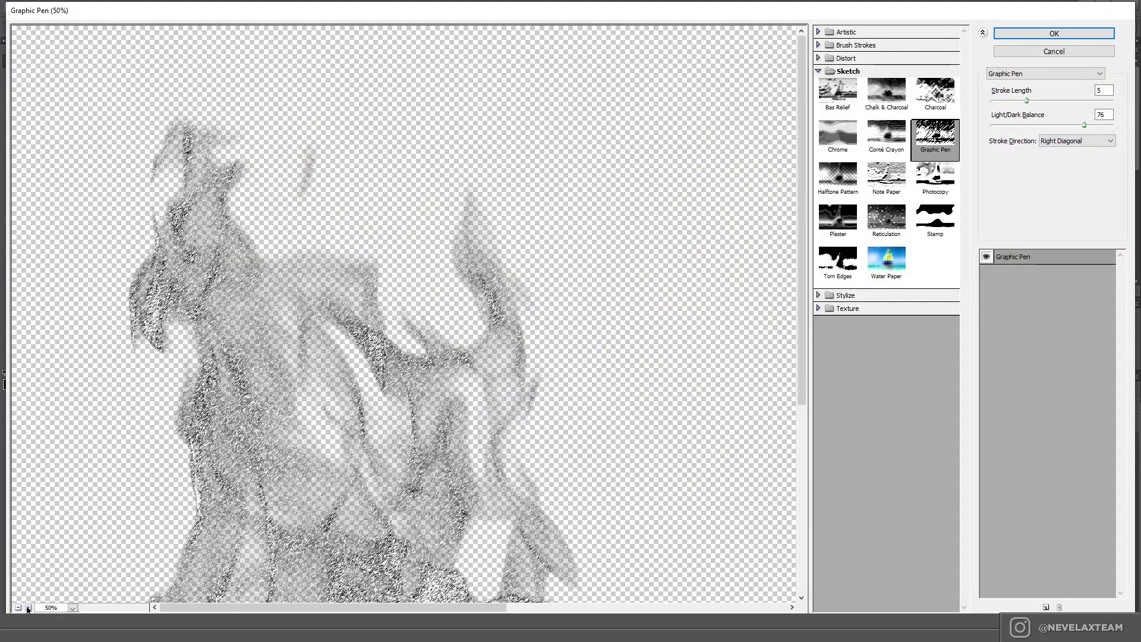
{"action": "left_click_drag", "start_coordinate": [344, 461], "coordinate": [342, 188]}
{"action": "left_click", "coordinate": [28, 607]}
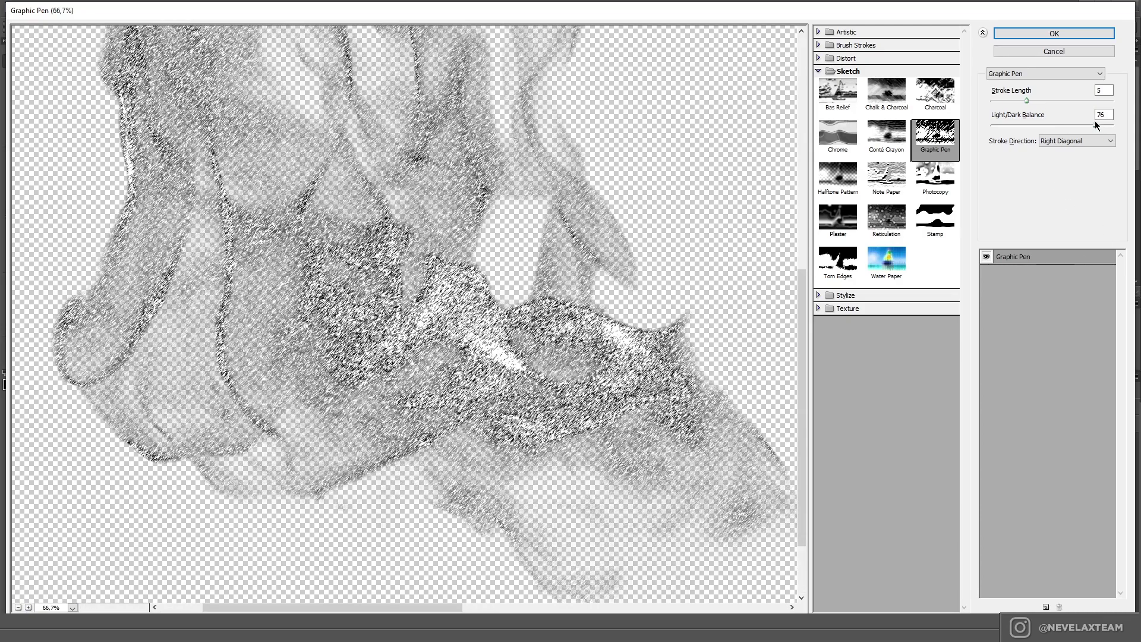
{"action": "left_click_drag", "start_coordinate": [1097, 125], "coordinate": [1101, 125]}
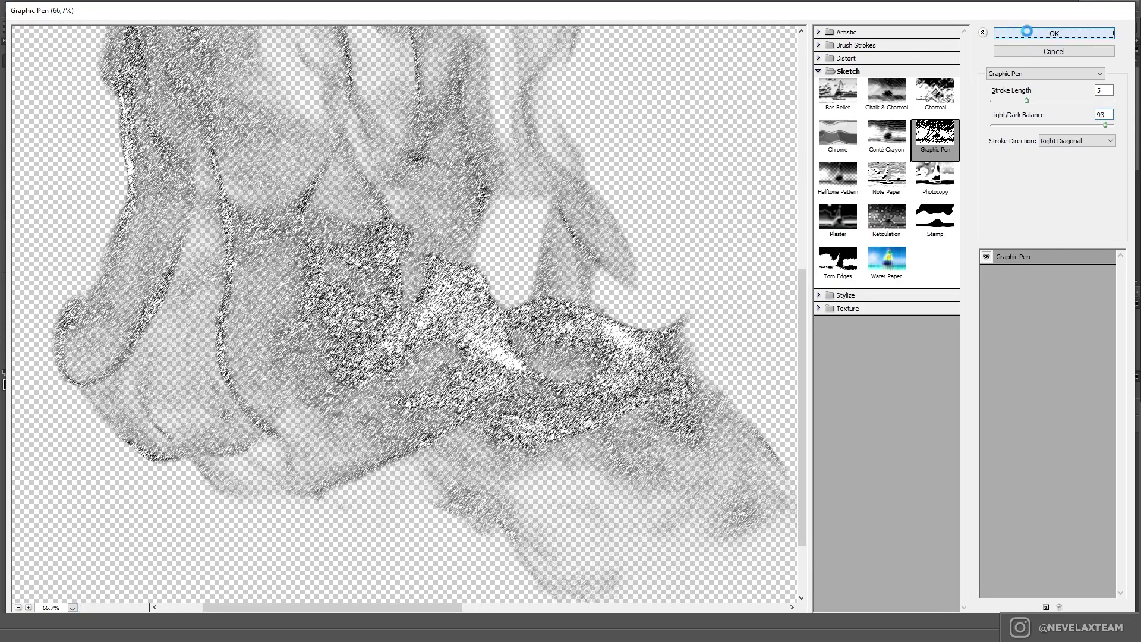
{"action": "left_click", "coordinate": [1026, 31]}
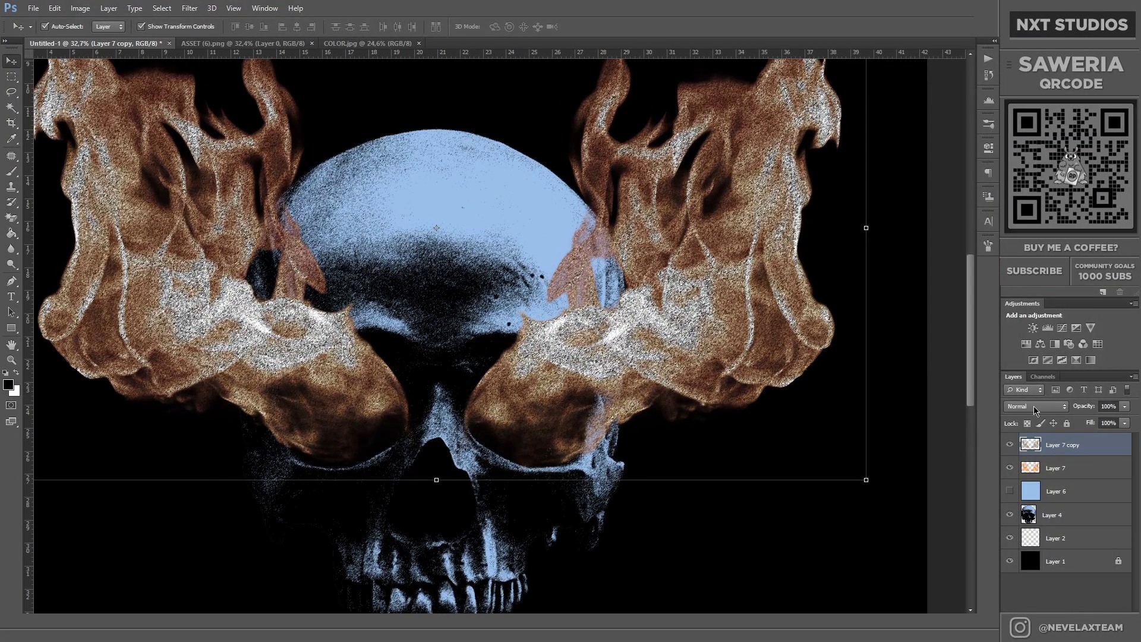
{"action": "left_click", "coordinate": [1033, 406]}
{"action": "left_click", "coordinate": [1034, 306]}
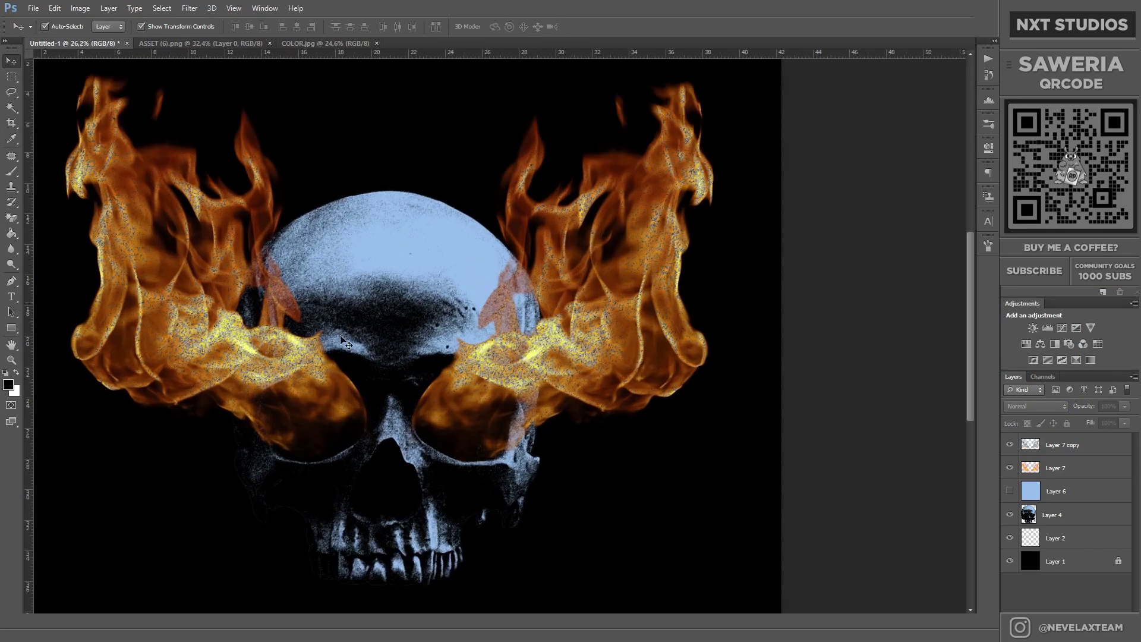
Step: Set the textured flame copy to Soft Light and merge it into the flames
{"action": "left_click", "coordinate": [345, 343]}
{"action": "left_click", "coordinate": [1036, 406]}
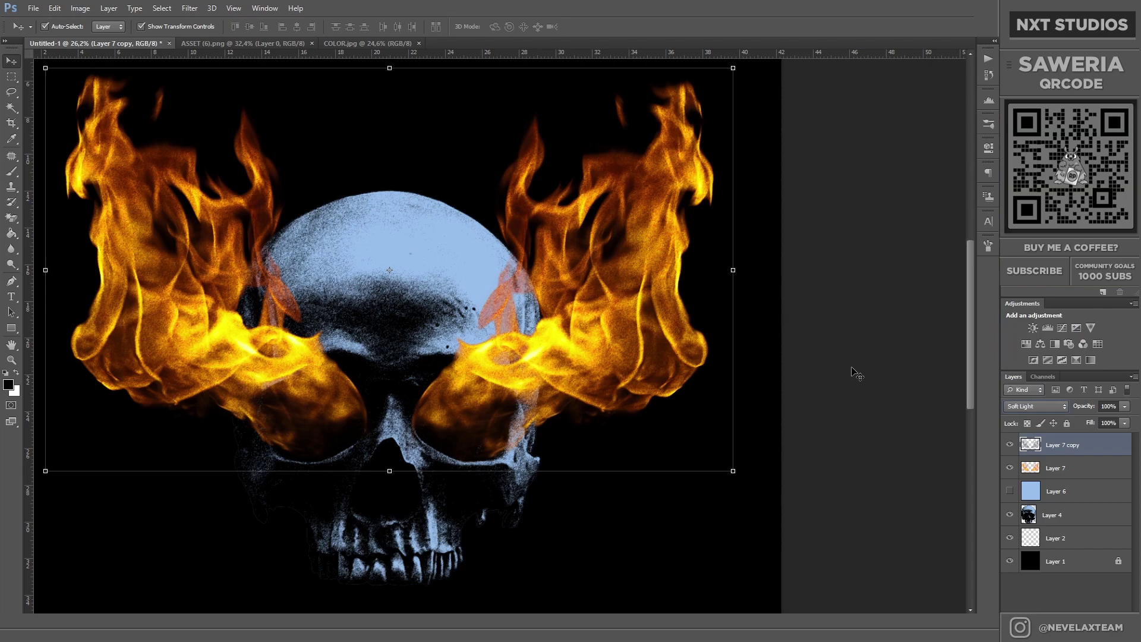
{"action": "right_click", "coordinate": [1059, 453]}
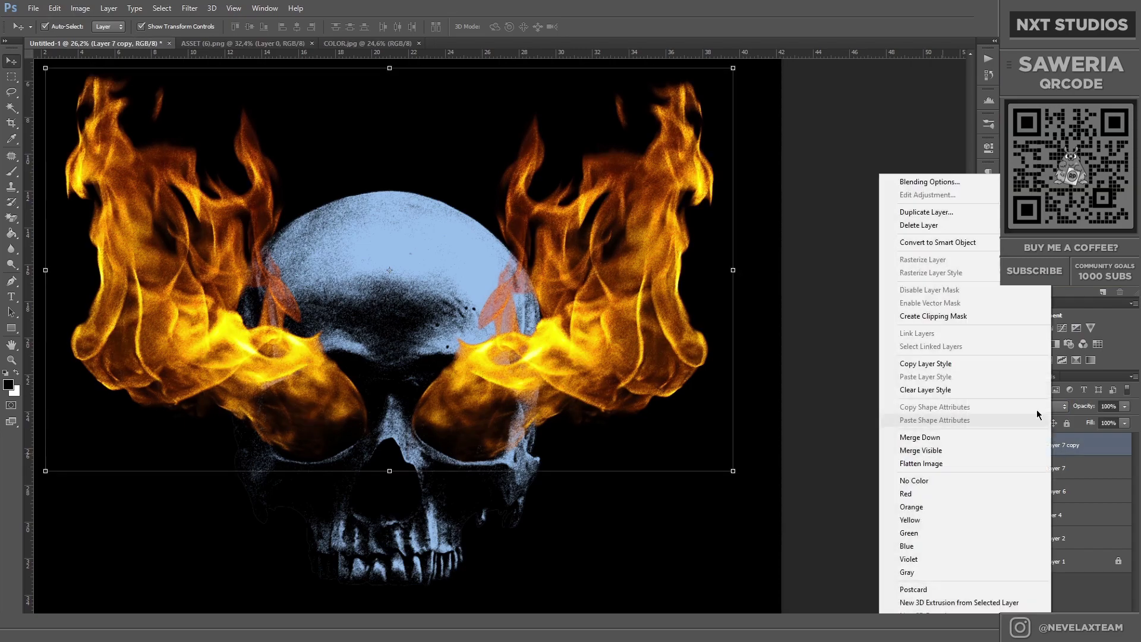
{"action": "left_click", "coordinate": [920, 437]}
{"action": "key", "text": "ctrl+0"}
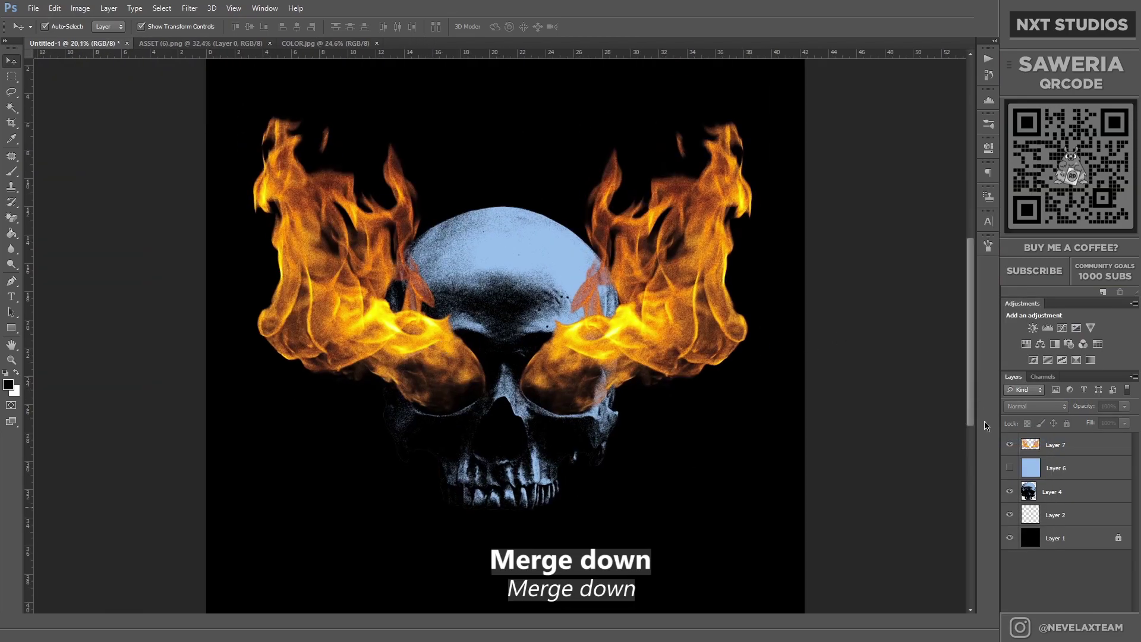
Step: Merge a clipped Hue/Saturation adjustment (Hue -4) into the flames, then load the skull's selection
{"action": "left_click", "coordinate": [1027, 345]}
{"action": "right_click", "coordinate": [1087, 445]}
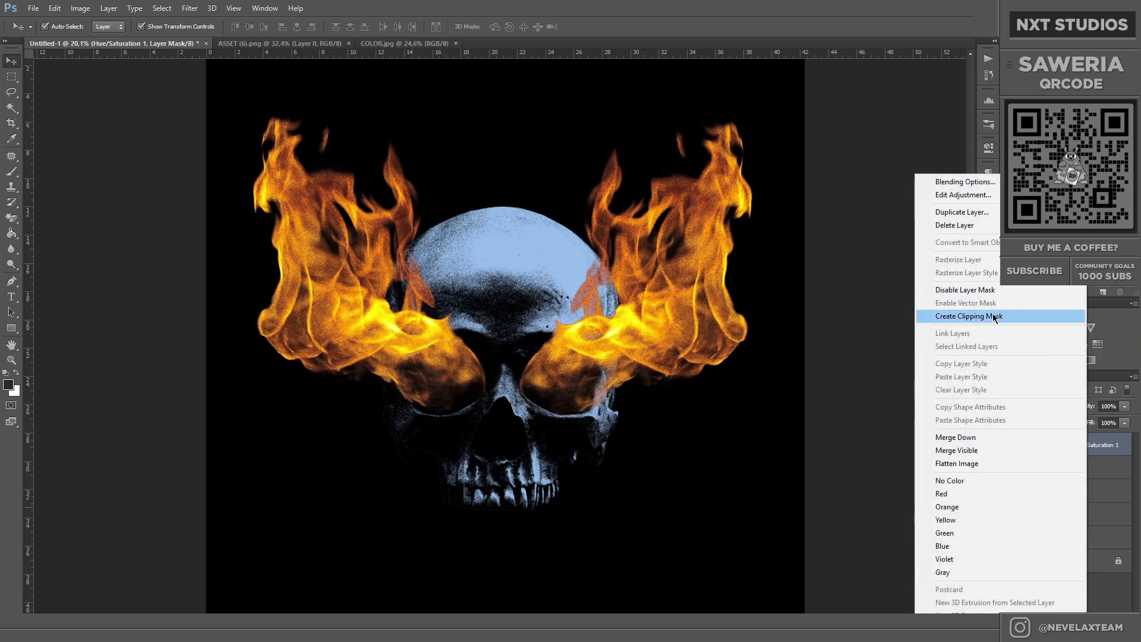
{"action": "left_click", "coordinate": [993, 317]}
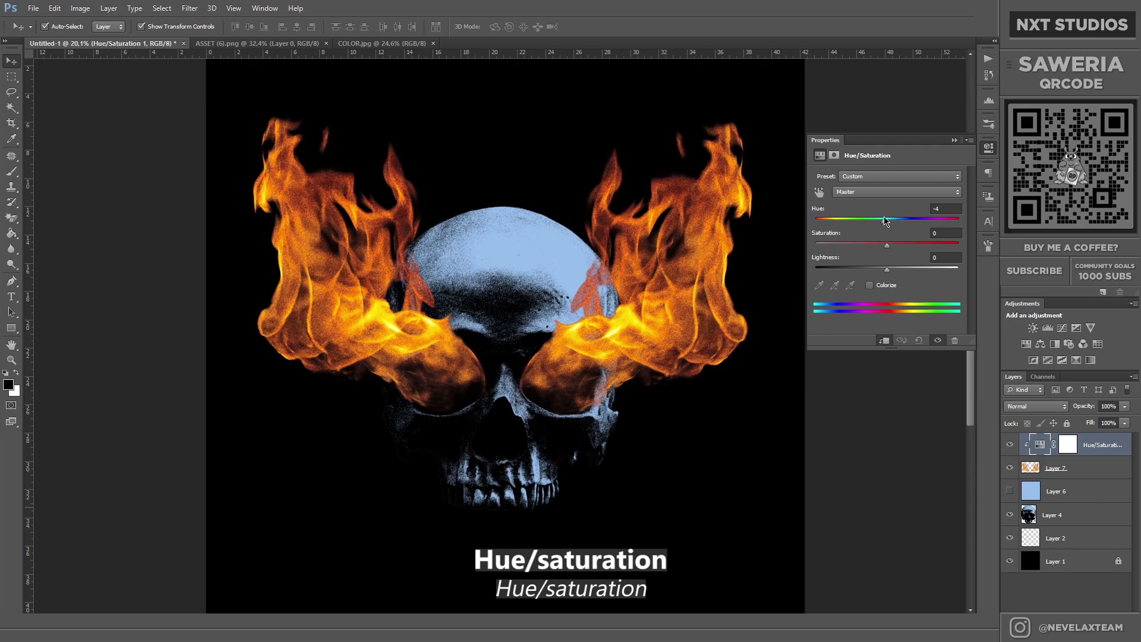
{"action": "right_click", "coordinate": [1092, 446]}
{"action": "left_click", "coordinate": [991, 438]}
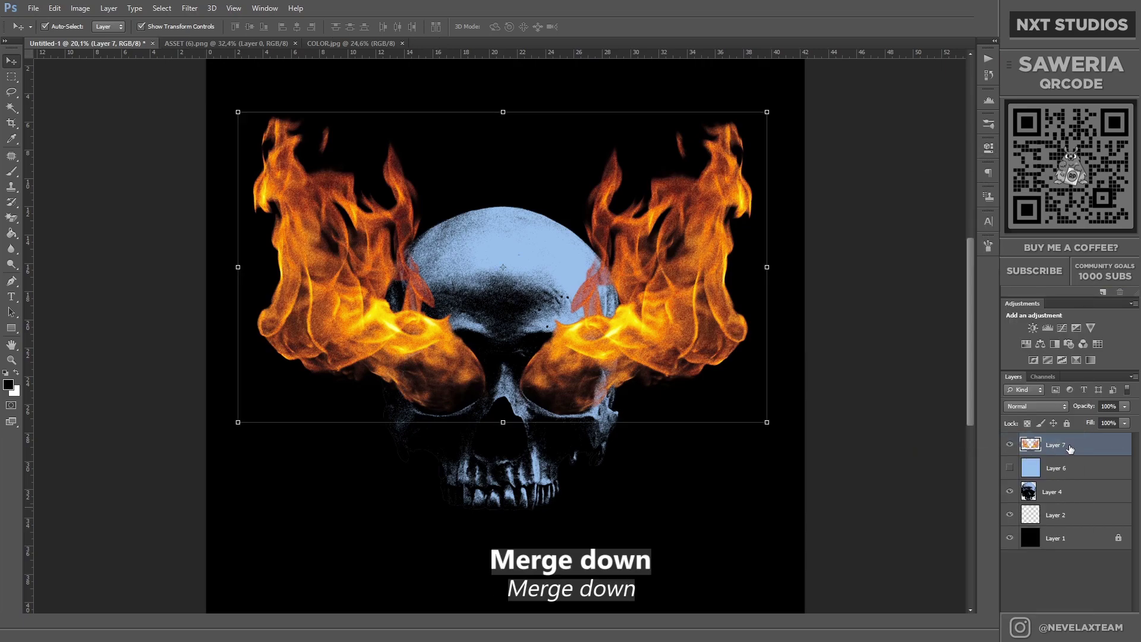
{"action": "left_click", "coordinate": [1030, 494], "text": "ctrl"}
Step: Add a new empty layer clipped to the skull
{"action": "left_click", "coordinate": [1070, 492]}
{"action": "left_click", "coordinate": [1103, 292]}
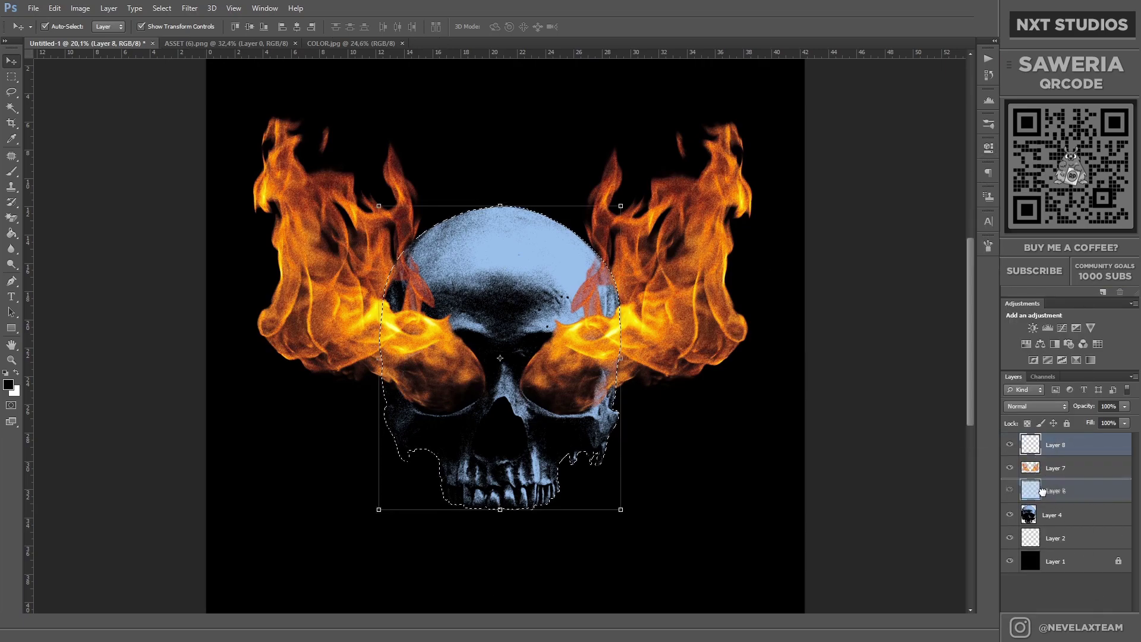
{"action": "right_click", "coordinate": [1070, 491]}
{"action": "left_click", "coordinate": [991, 184]}
Step: Zoom into the skull, sample orange from the flames, and set the new layer to Darken
{"action": "key", "text": "z"}
{"action": "left_click_drag", "start_coordinate": [499, 356], "coordinate": [535, 357]}
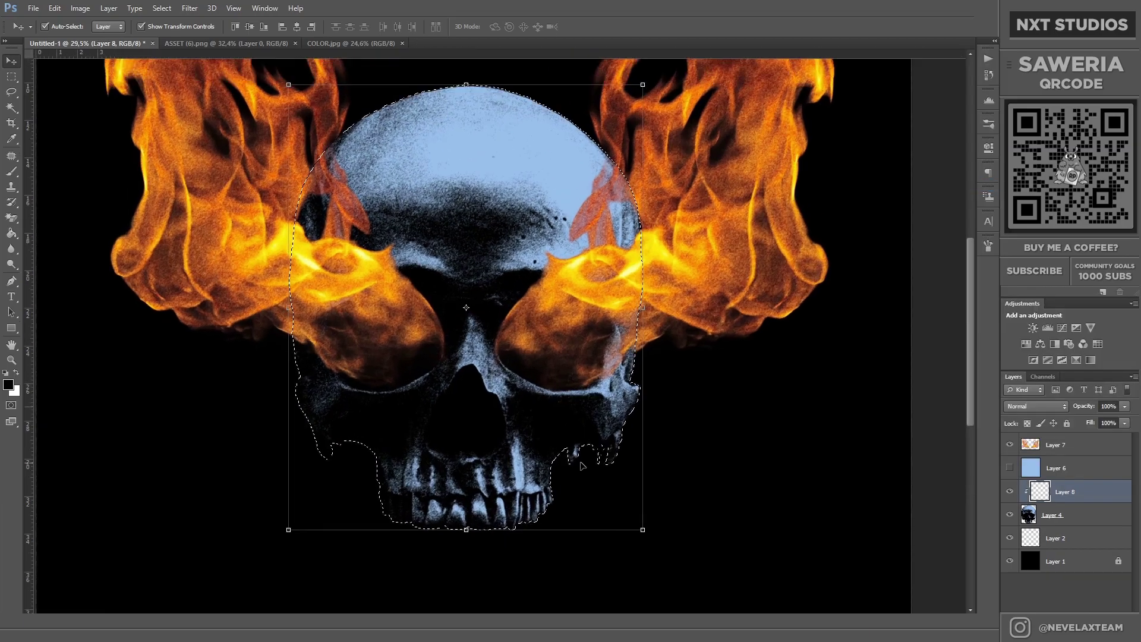
{"action": "left_click", "coordinate": [548, 268], "text": "alt"}
{"action": "mouse_move", "coordinate": [630, 376]}
{"action": "left_mouse_down"}
{"action": "mouse_move", "coordinate": [648, 376]}
{"action": "mouse_move", "coordinate": [635, 410]}
{"action": "left_mouse_up"}
{"action": "key", "text": "b"}
{"action": "left_click", "coordinate": [1034, 406]}
{"action": "left_click", "coordinate": [1028, 314]}
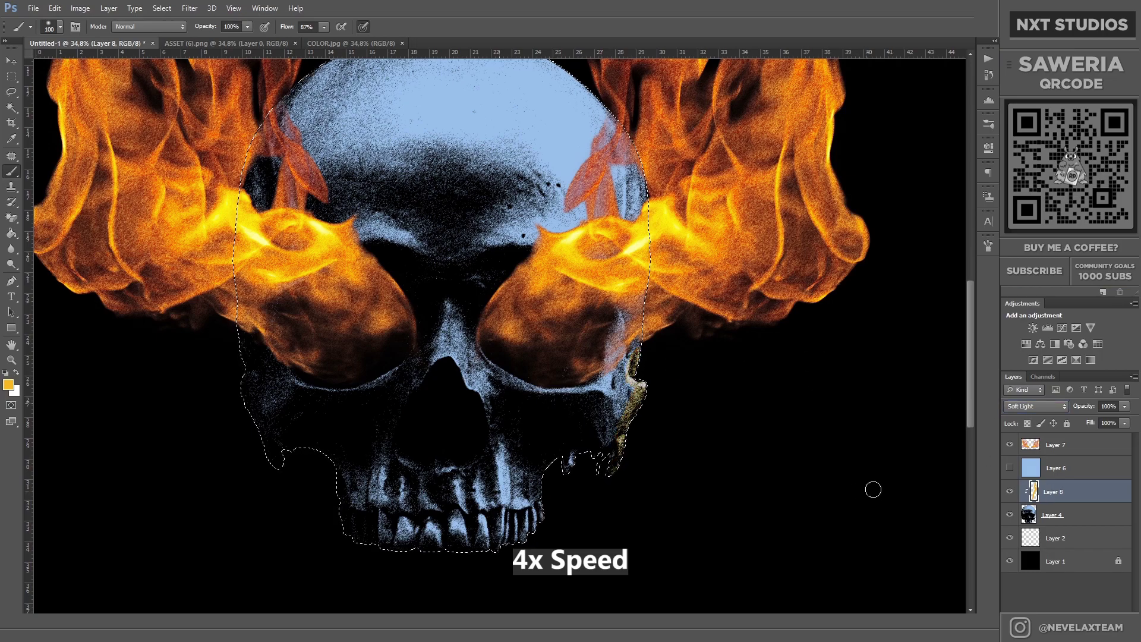
Step: Paint an orange stroke down the skull's left jaw
{"action": "key", "text": "e"}
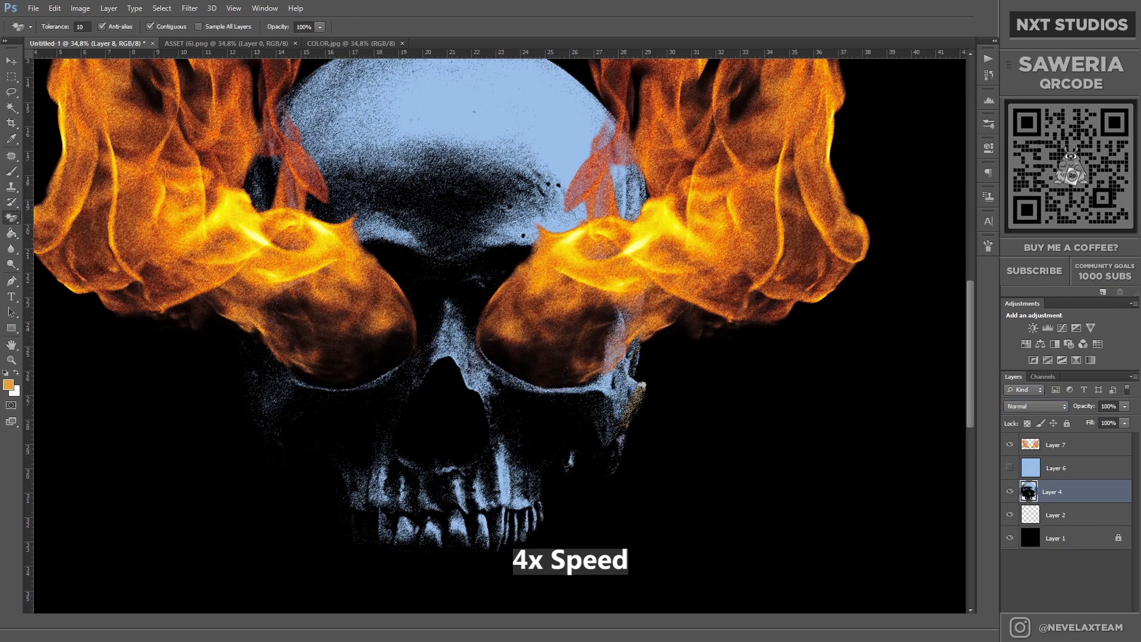
{"action": "right_click", "coordinate": [1058, 492]}
{"action": "key", "text": "z"}
{"action": "key", "text": "b"}
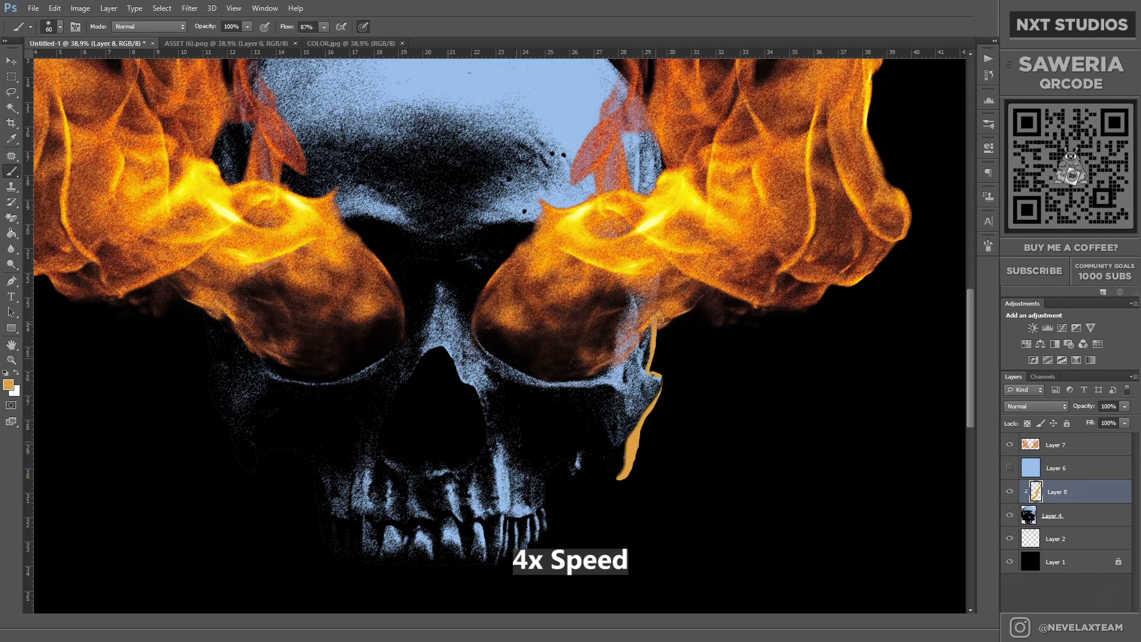
{"action": "scroll", "coordinate": [671, 181], "scroll_direction": "up", "scroll_amount": 2}
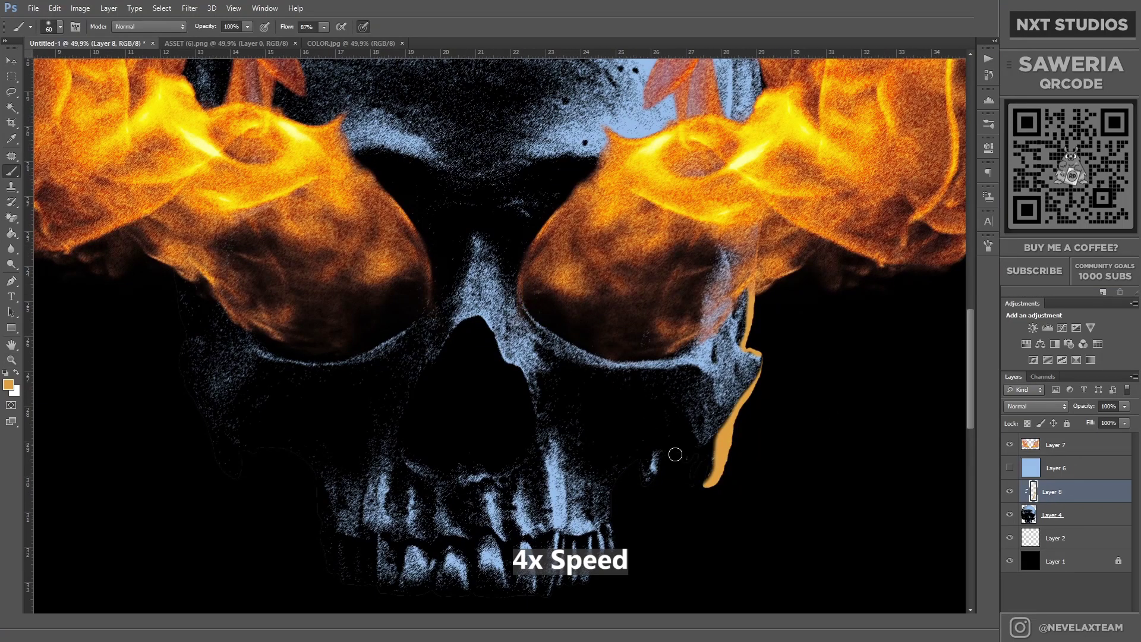
{"action": "key", "text": "b"}
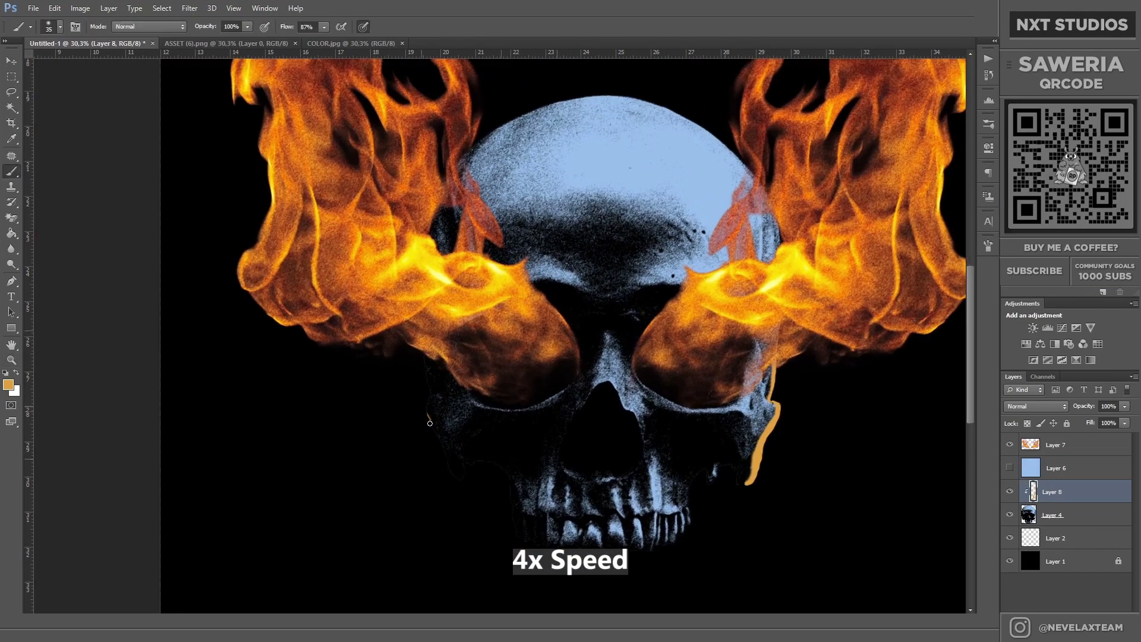
{"action": "left_click_drag", "start_coordinate": [428, 419], "coordinate": [454, 475]}
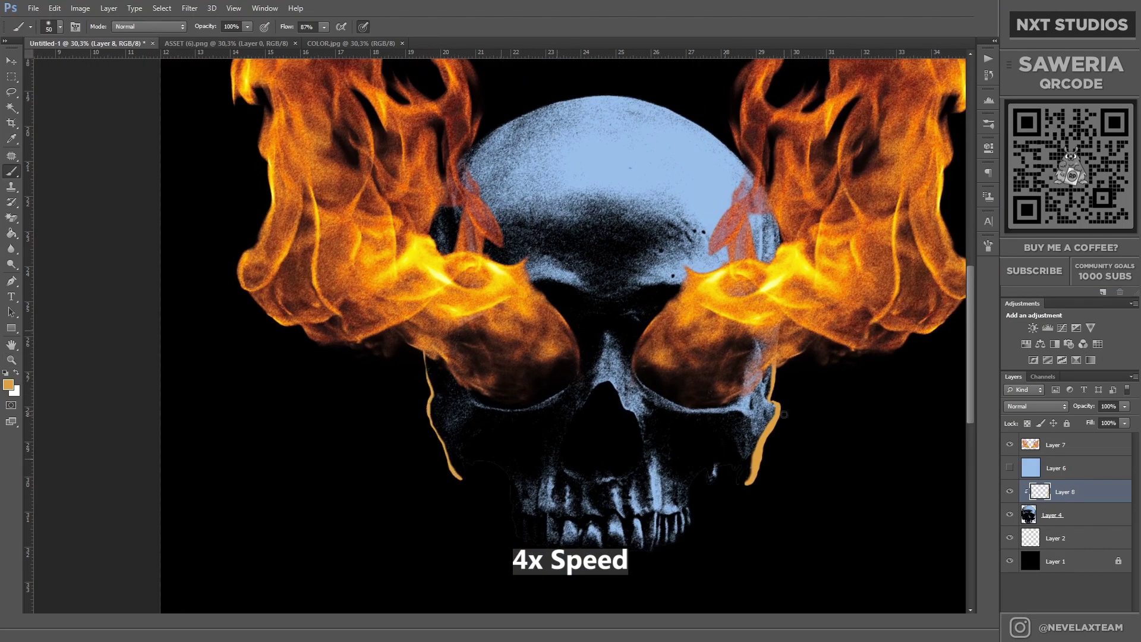
Step: Trim part of the right jaw stroke with the regular Eraser
{"action": "key", "text": "e"}
{"action": "right_click", "coordinate": [11, 217]}
{"action": "left_click", "coordinate": [60, 218]}
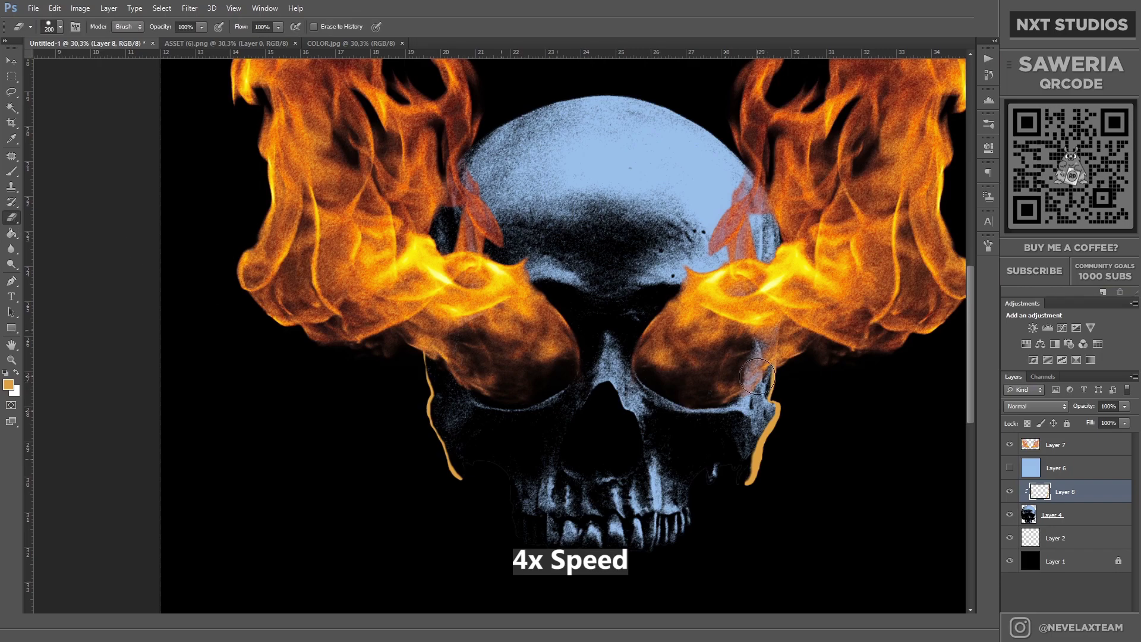
{"action": "left_click_drag", "start_coordinate": [755, 440], "coordinate": [746, 481]}
Step: Paint orange along the skull's top-right and top-left edges, then hide the flames layer
{"action": "key", "text": "b"}
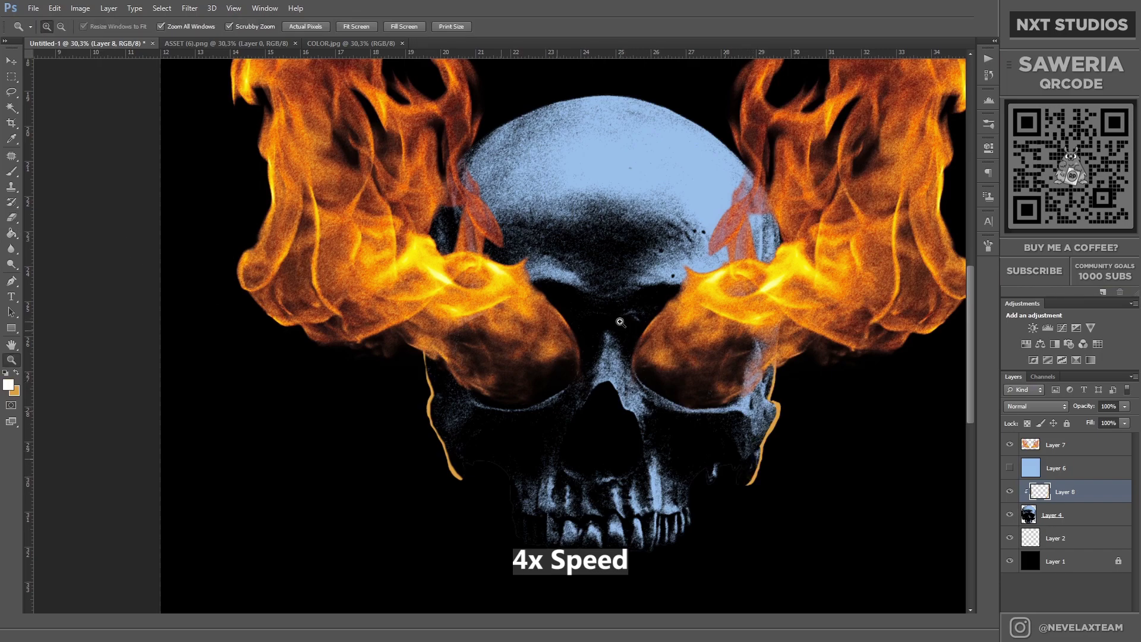
{"action": "scroll", "coordinate": [621, 303], "scroll_direction": "up", "scroll_amount": 1}
{"action": "left_click_drag", "start_coordinate": [800, 247], "coordinate": [652, 79]}
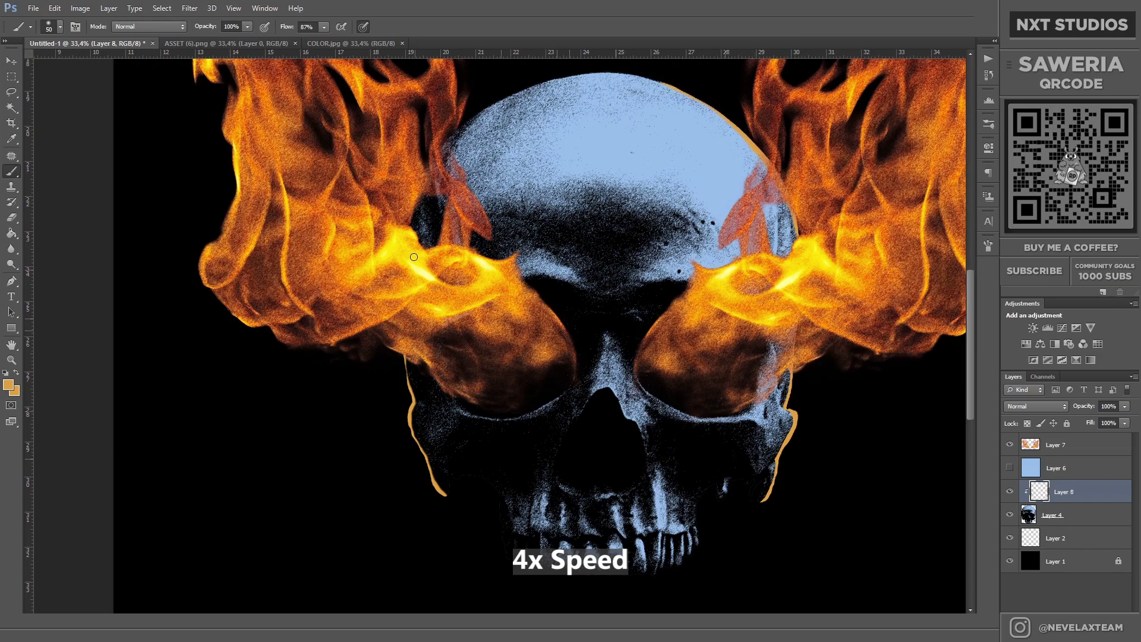
{"action": "left_click_drag", "start_coordinate": [454, 131], "coordinate": [584, 77]}
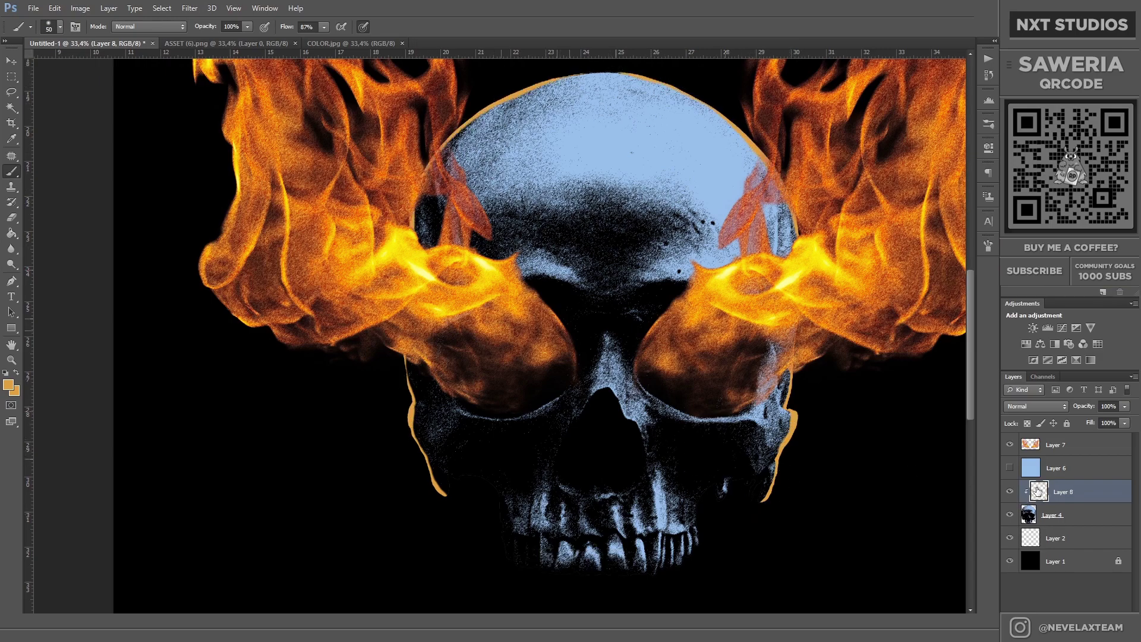
{"action": "left_click", "coordinate": [1021, 443]}
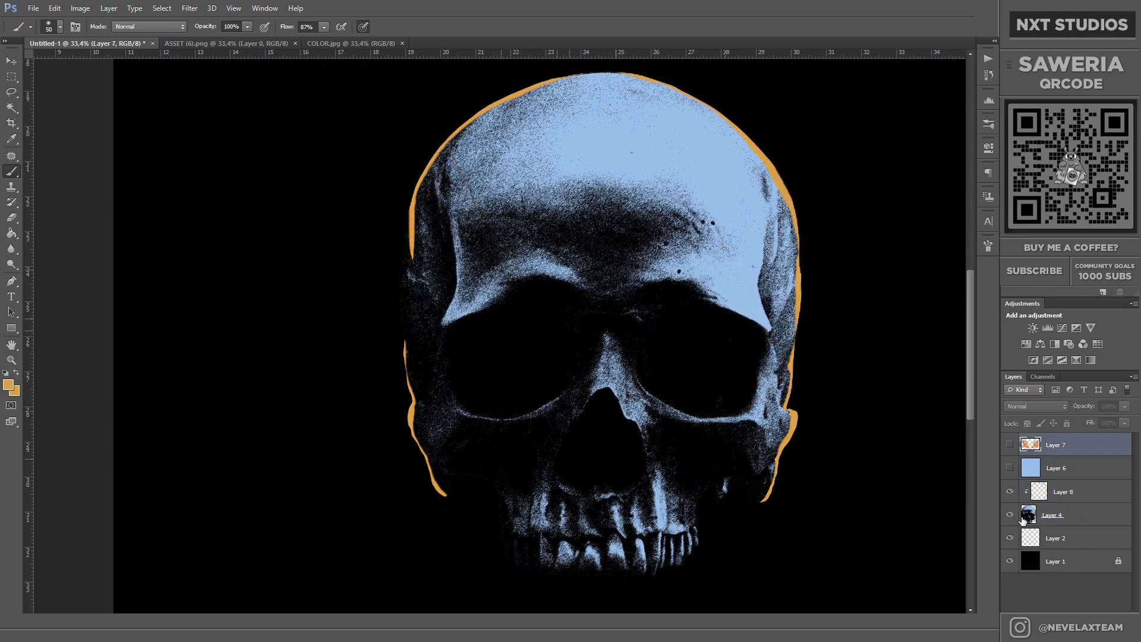
Step: Hide the orange outline layer and select the skull's light blue with Color Range
{"action": "scroll", "coordinate": [571, 381], "scroll_direction": "down", "scroll_amount": 1}
{"action": "left_click", "coordinate": [1009, 491]}
{"action": "left_click", "coordinate": [162, 7]}
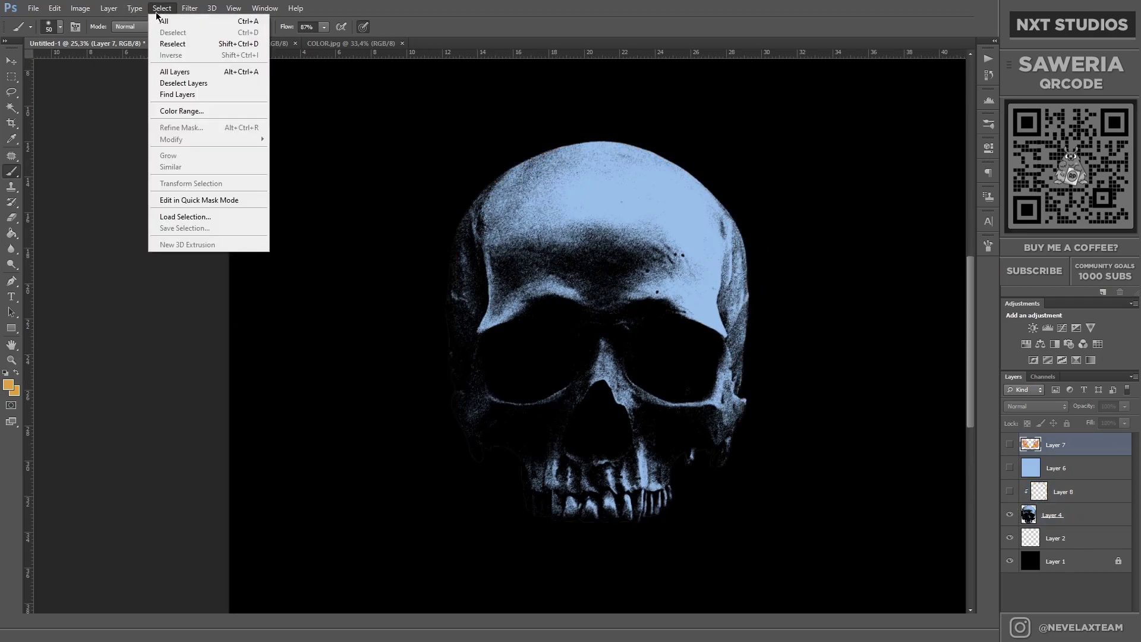
{"action": "left_click", "coordinate": [179, 112]}
{"action": "left_click", "coordinate": [574, 204]}
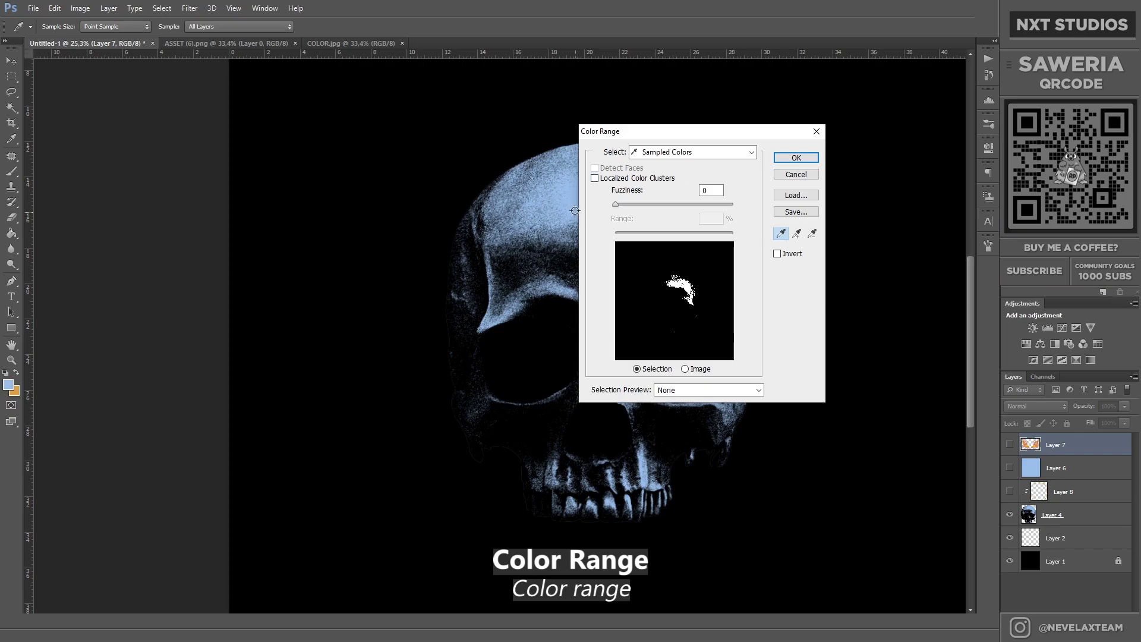
{"action": "left_click", "coordinate": [797, 157]}
Step: Add a new Layer 9 and release its clipping mask
{"action": "left_click", "coordinate": [1052, 515]}
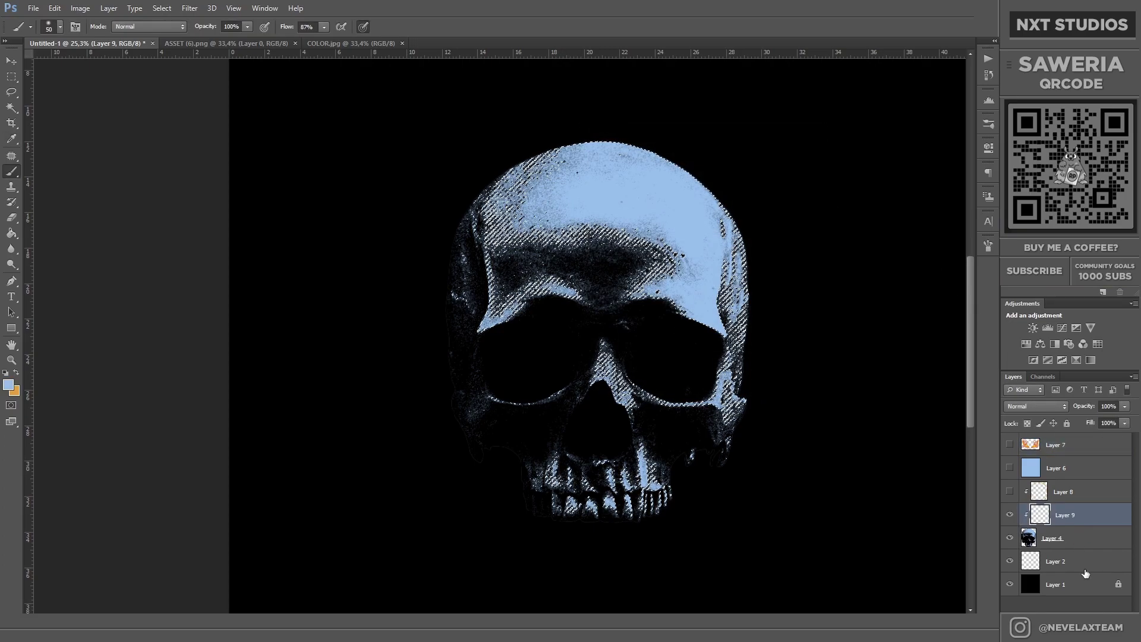
{"action": "key", "text": "ctrl+shift+alt+n"}
{"action": "key", "text": "b"}
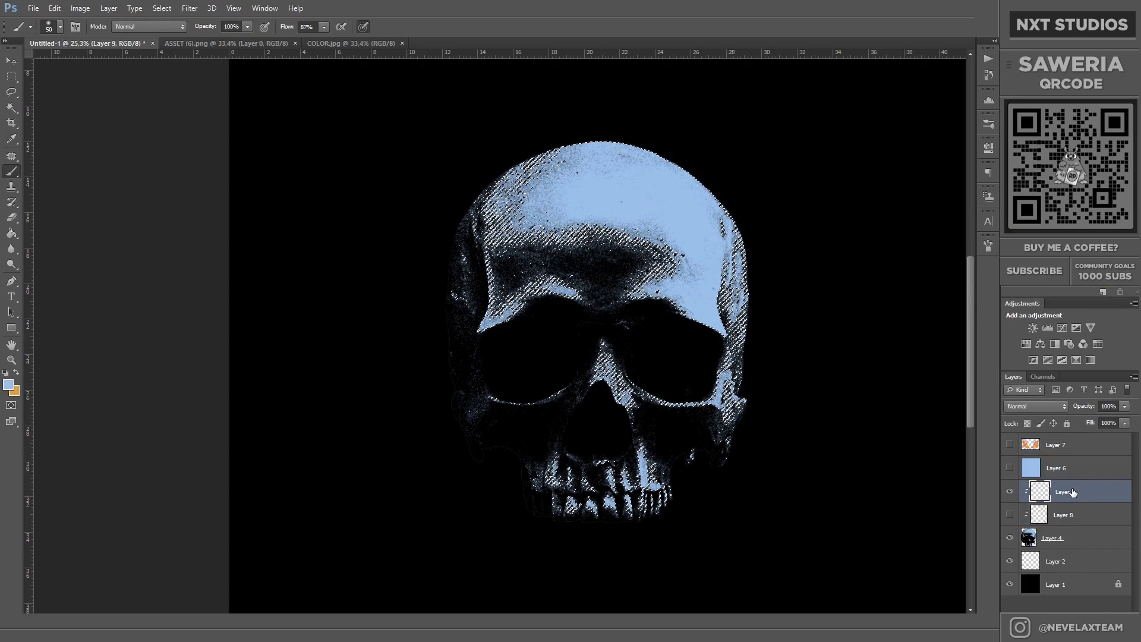
{"action": "right_click", "coordinate": [1070, 515]}
{"action": "left_click", "coordinate": [1010, 280]}
{"action": "right_click", "coordinate": [1046, 515]}
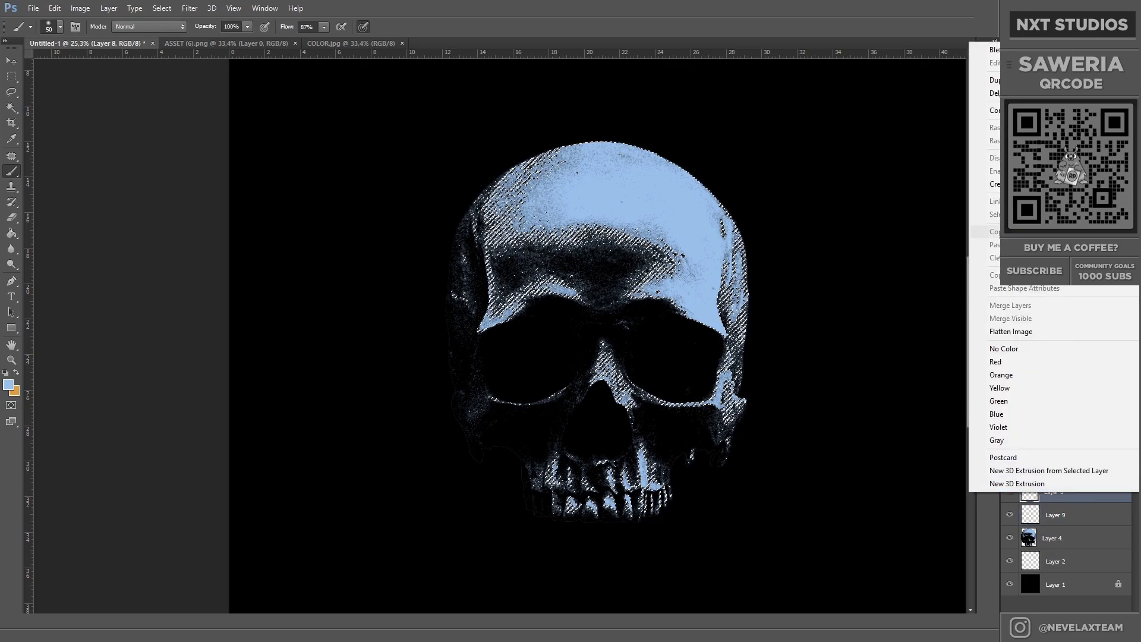
{"action": "key", "text": "Escape"}
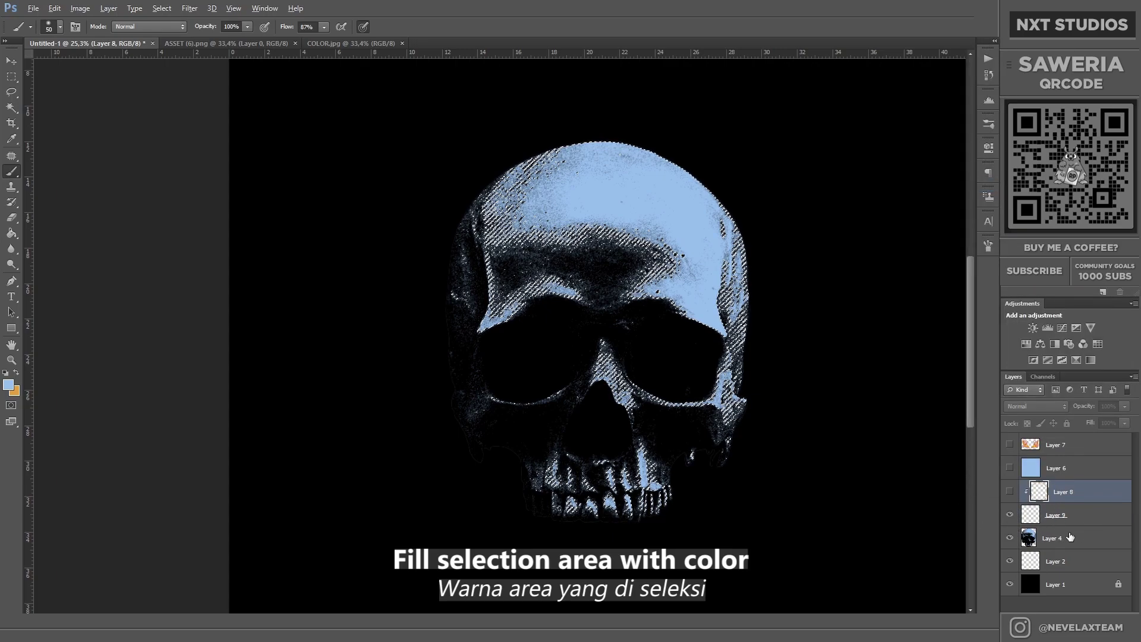
{"action": "left_click", "coordinate": [1056, 522]}
Step: Fill the selection with light blue, deselect, hide Layer 4 and reshow the orange outline
{"action": "key", "text": "alt+BackSpace"}
{"action": "key", "text": "ctrl+d"}
{"action": "left_click", "coordinate": [1010, 538]}
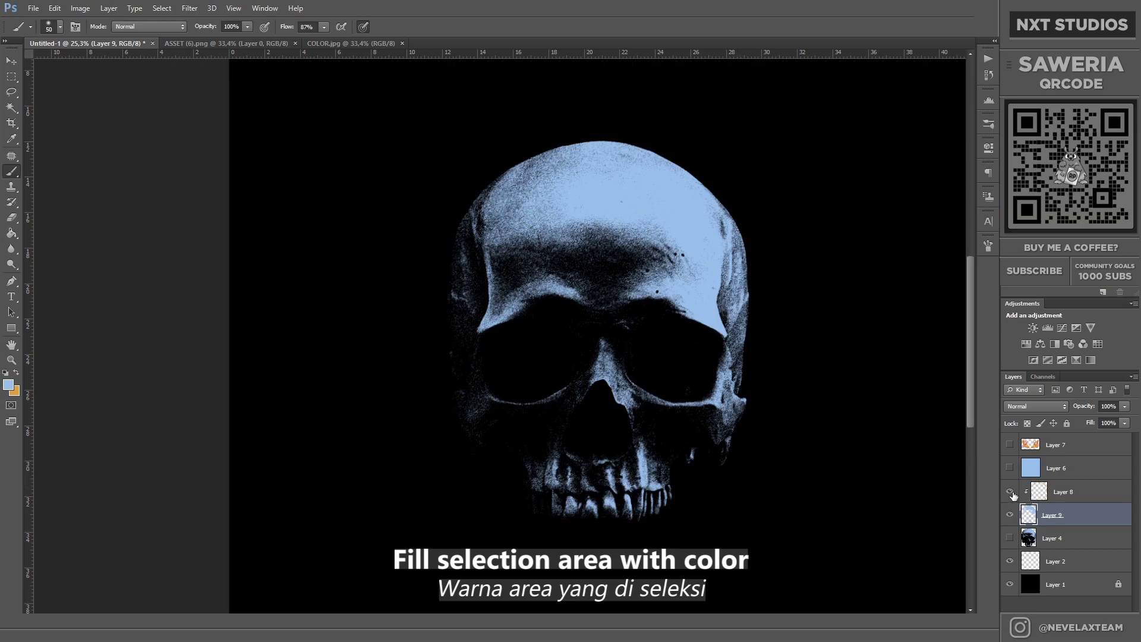
{"action": "left_click", "coordinate": [1009, 491]}
{"action": "scroll", "coordinate": [653, 386], "scroll_direction": "up", "scroll_amount": 3}
Step: On Layer 8, paint orange along the right eye socket rim and show the flames again
{"action": "left_click", "coordinate": [1064, 491]}
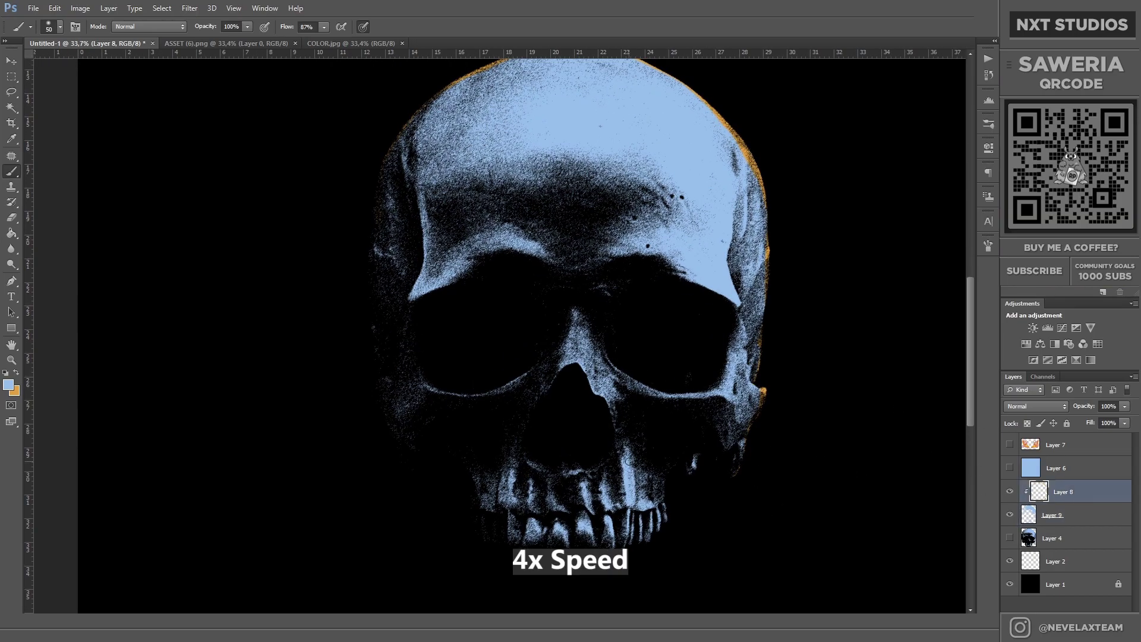
{"action": "left_click", "coordinate": [749, 156], "text": "alt"}
{"action": "scroll", "coordinate": [500, 372], "scroll_direction": "up", "scroll_amount": 3}
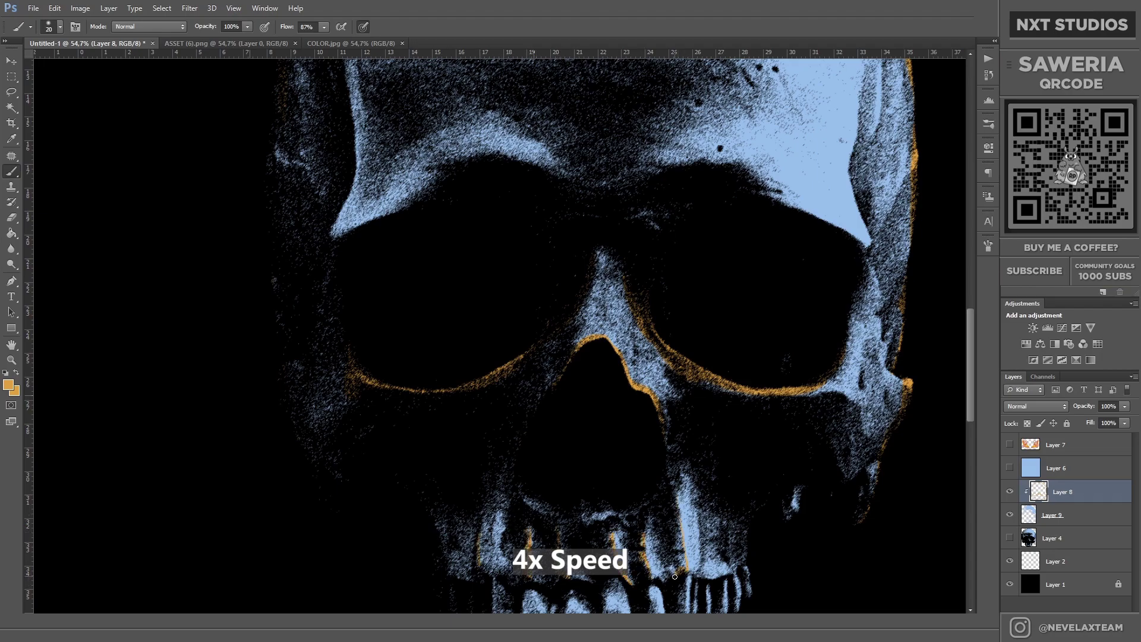
{"action": "scroll", "coordinate": [675, 577], "scroll_direction": "down", "scroll_amount": 2}
{"action": "scroll", "coordinate": [660, 475], "scroll_direction": "down", "scroll_amount": 1}
{"action": "scroll", "coordinate": [645, 429], "scroll_direction": "up", "scroll_amount": 1}
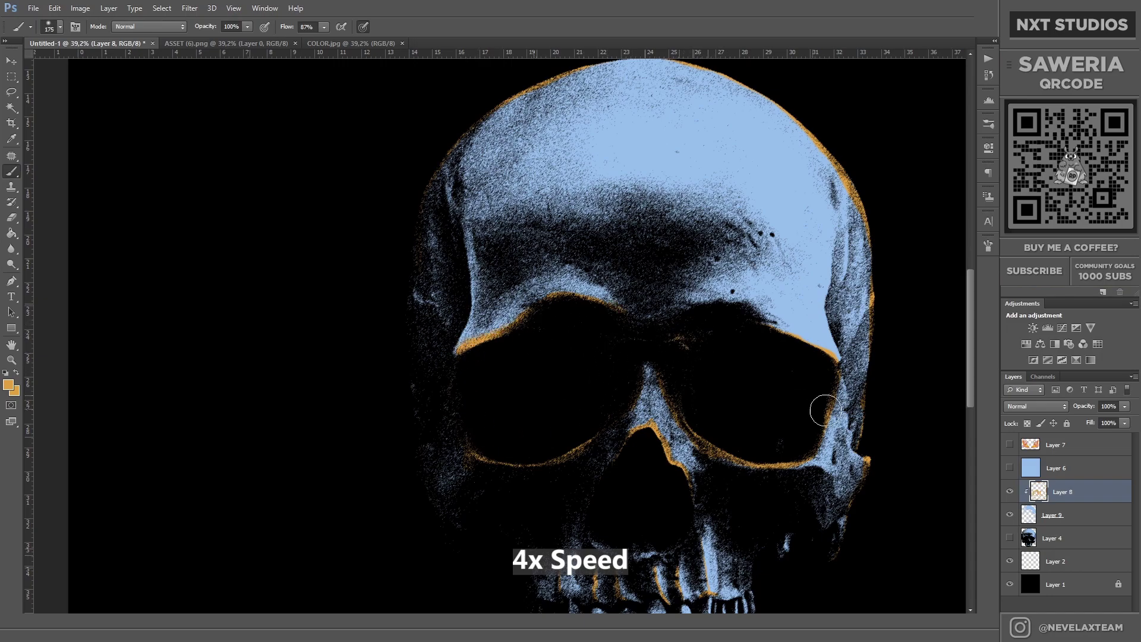
{"action": "left_click_drag", "start_coordinate": [821, 407], "coordinate": [793, 444]}
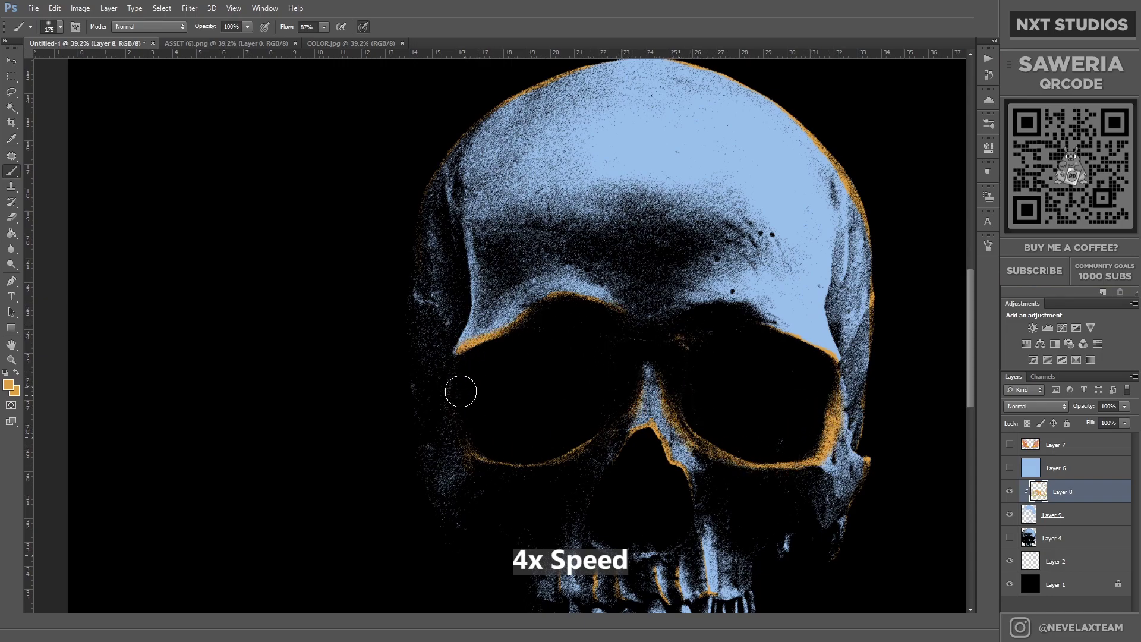
{"action": "left_click", "coordinate": [1009, 445]}
Step: Set the outline layer to Darker Color blending at 66% opacity
{"action": "scroll", "coordinate": [503, 328], "scroll_direction": "down", "scroll_amount": 2}
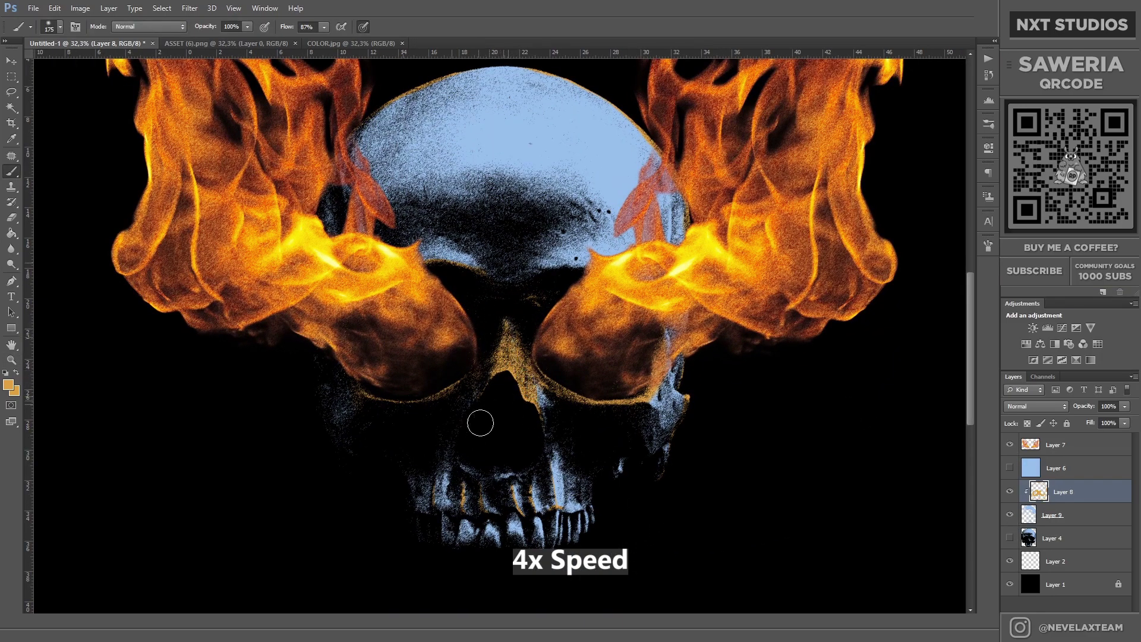
{"action": "left_click", "coordinate": [1035, 406]}
{"action": "left_click", "coordinate": [1009, 377]}
{"action": "left_click", "coordinate": [1016, 406]}
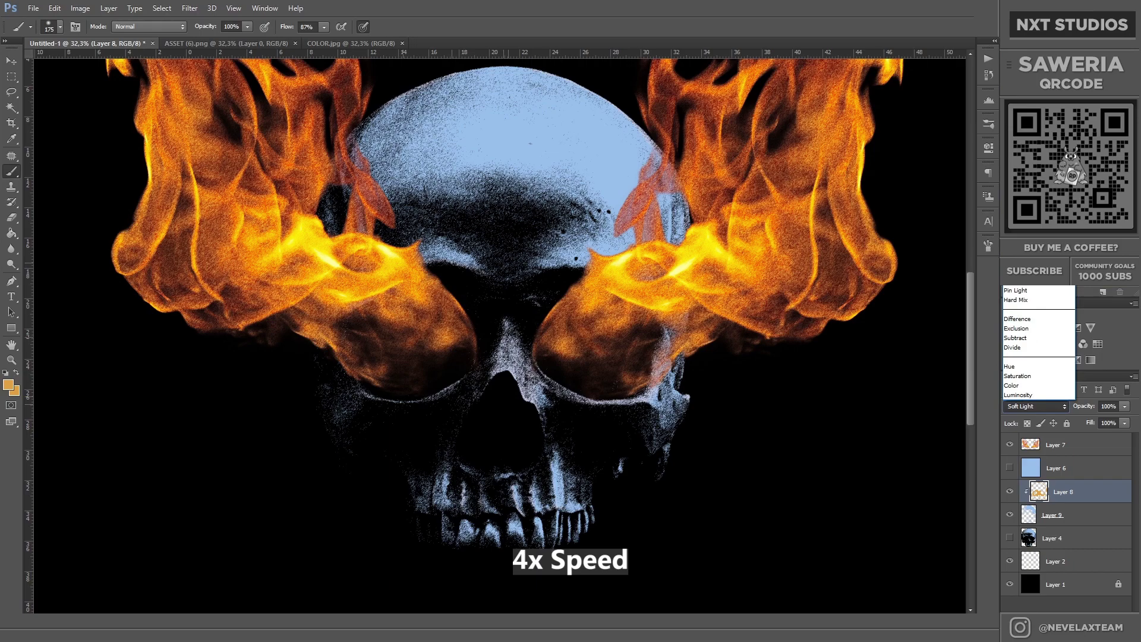
{"action": "left_click", "coordinate": [1028, 376]}
{"action": "key", "text": "Down"}
{"action": "left_click", "coordinate": [1125, 406]}
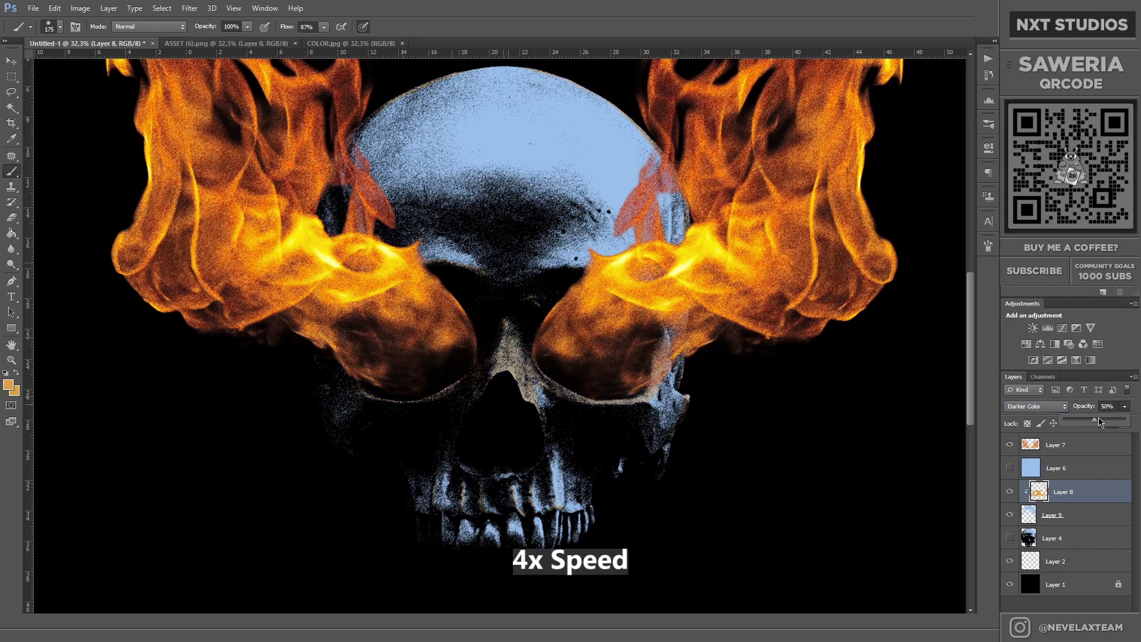
{"action": "left_click", "coordinate": [686, 391]}
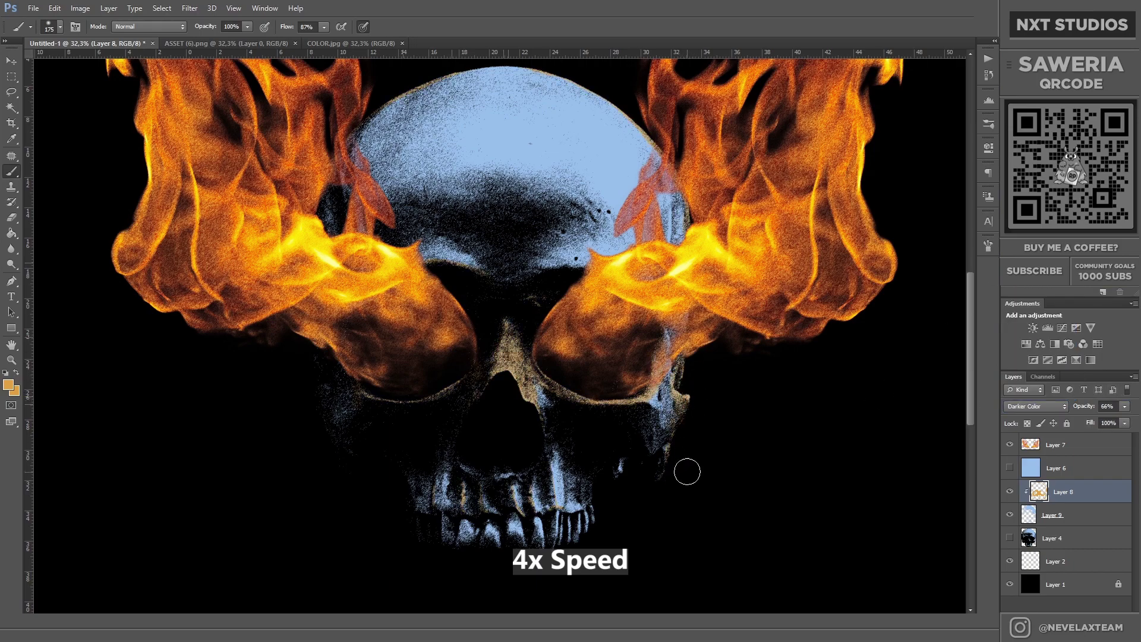
Step: Fit the whole poster in the window and make the brush smaller
{"action": "key", "text": "ctrl+0"}
{"action": "scroll", "coordinate": [516, 421], "scroll_direction": "up", "scroll_amount": 1}
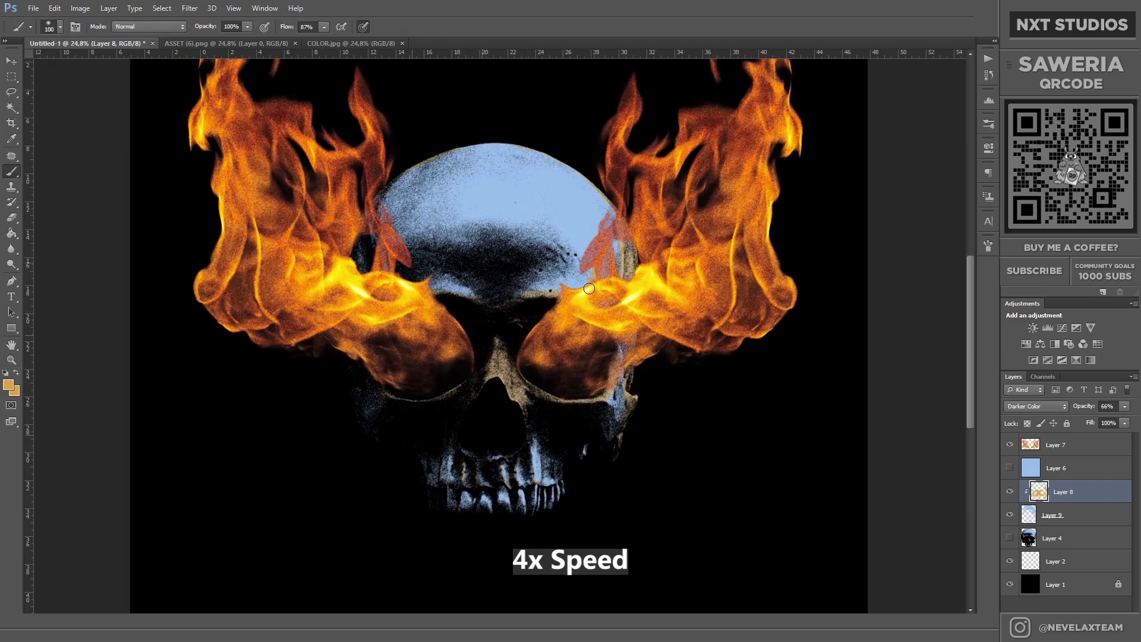
{"action": "scroll", "coordinate": [456, 337], "scroll_direction": "up", "scroll_amount": 1}
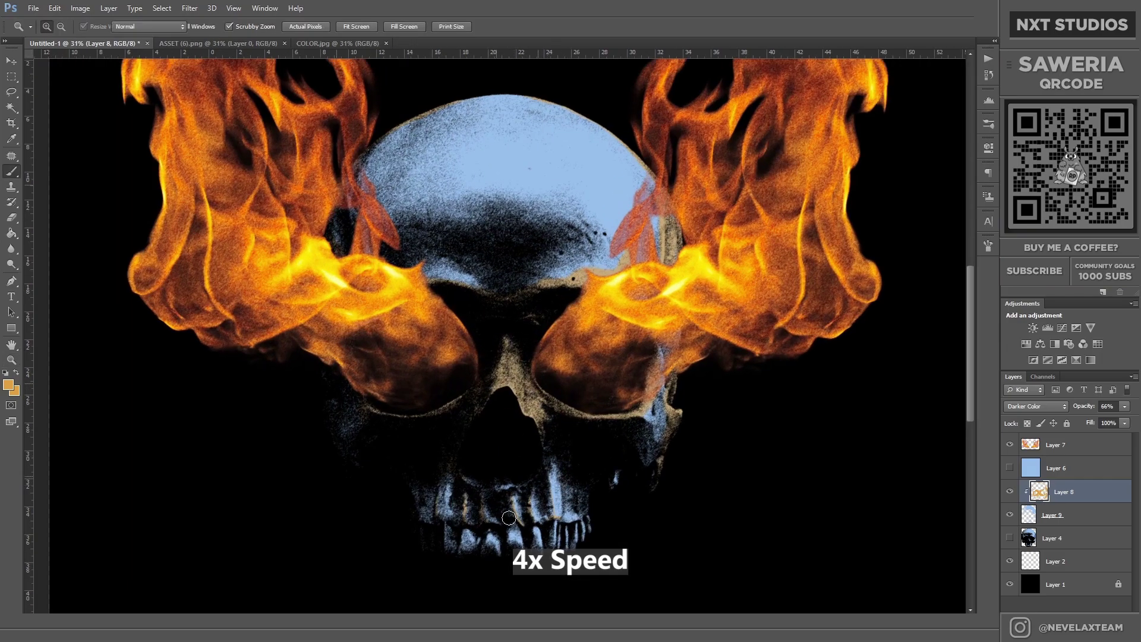
{"action": "key", "text": "bracketleft"}
{"action": "key", "text": "bracketleft"}
{"action": "key", "text": "bracketleft"}
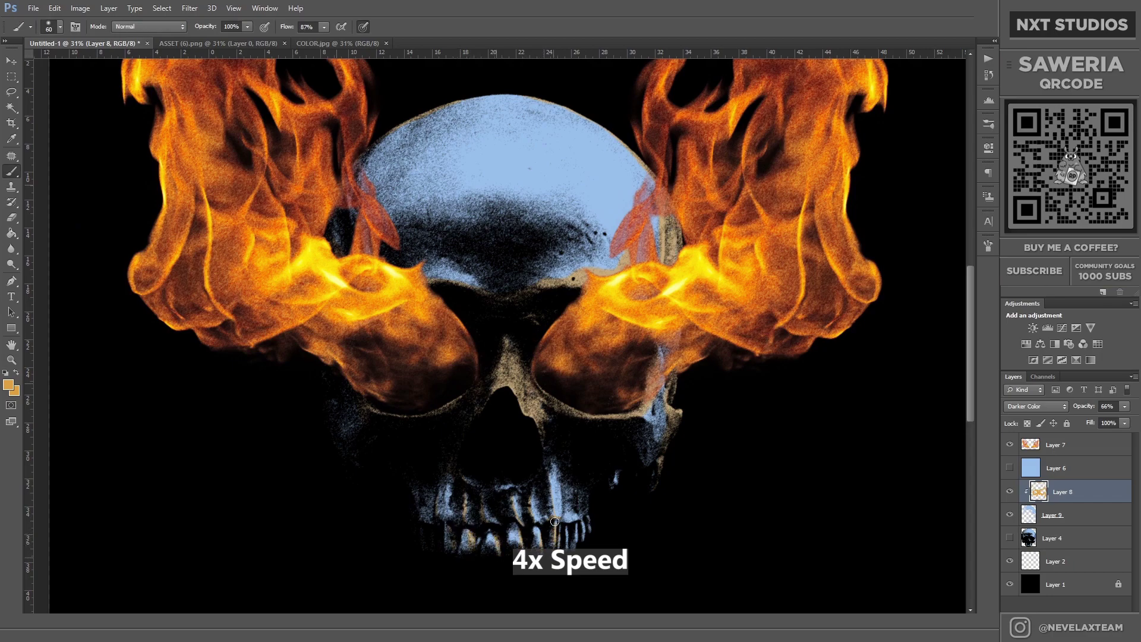
{"action": "key", "text": "e"}
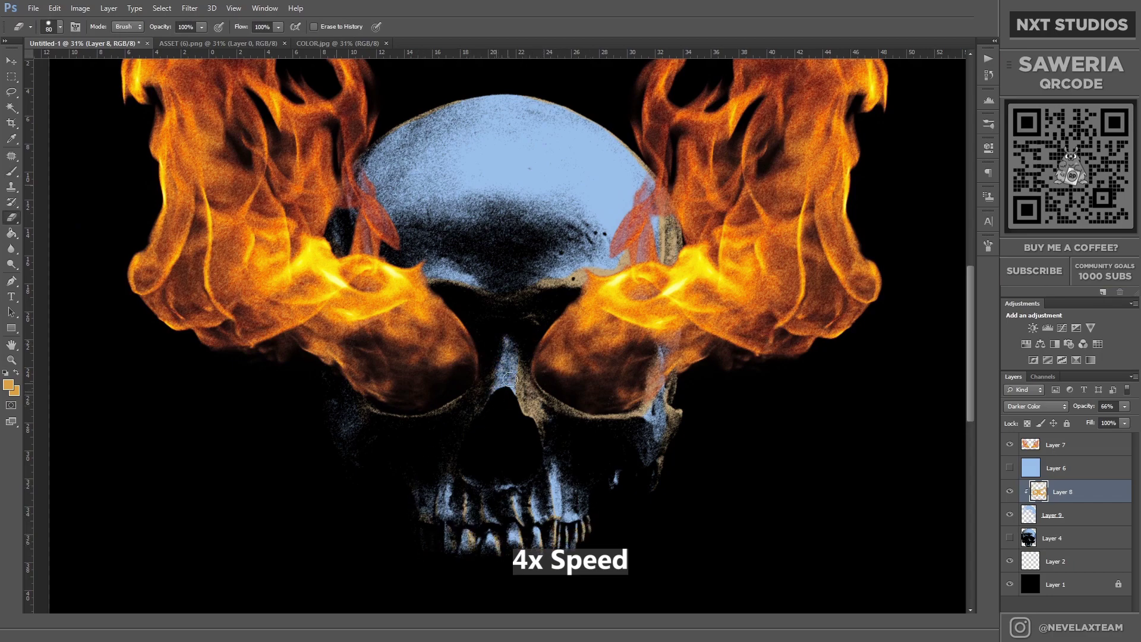
{"action": "key", "text": "b"}
{"action": "scroll", "coordinate": [506, 422], "scroll_direction": "down", "scroll_amount": 2}
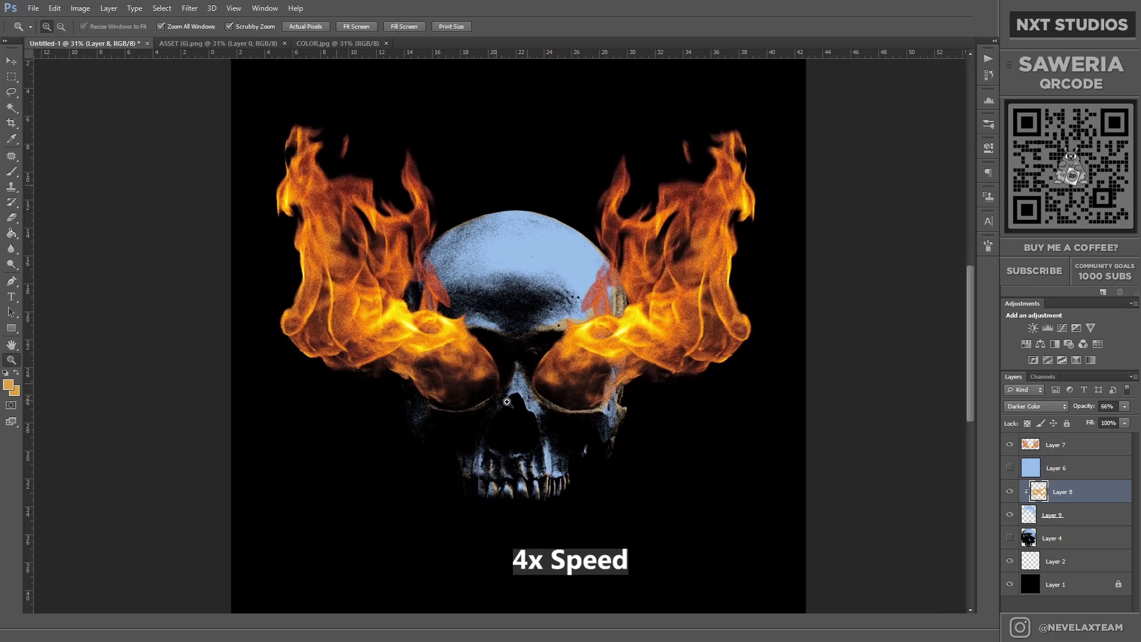
{"action": "scroll", "coordinate": [565, 419], "scroll_direction": "up", "scroll_amount": 1}
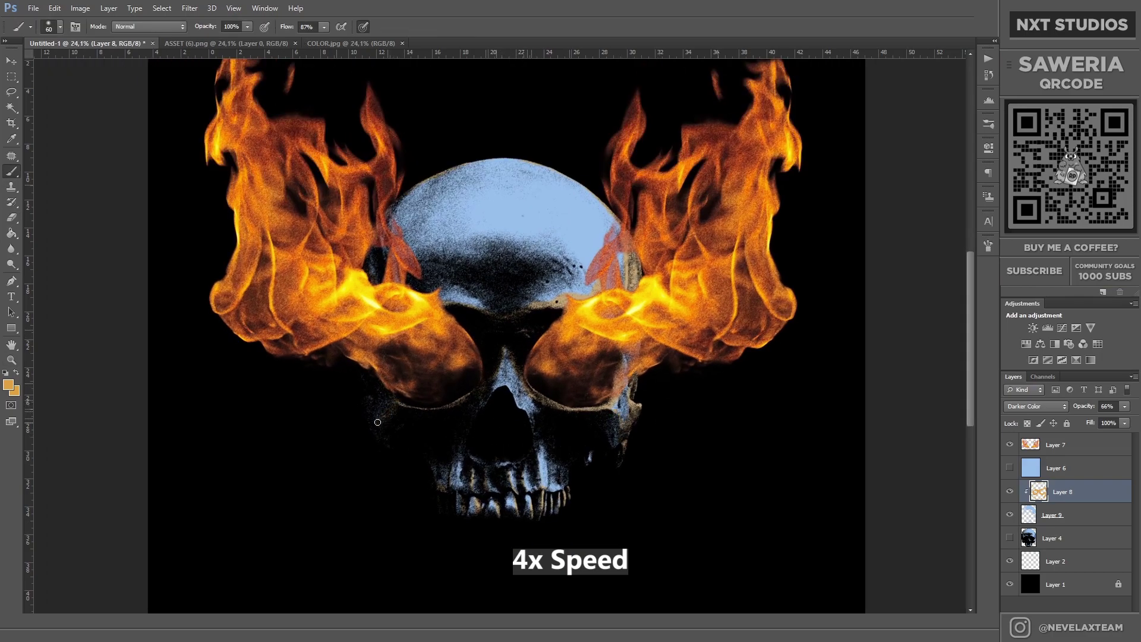
{"action": "scroll", "coordinate": [493, 386], "scroll_direction": "up", "scroll_amount": 1}
Step: Make the brush much larger and reposition the view of the poster
{"action": "key", "text": "e"}
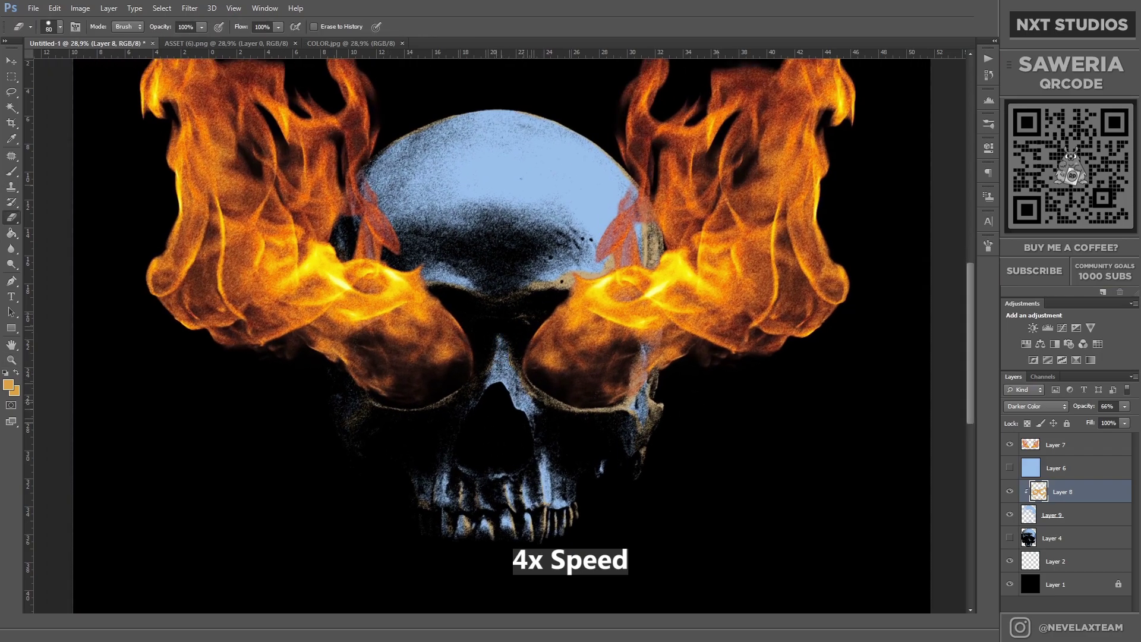
{"action": "scroll", "coordinate": [492, 375], "scroll_direction": "down", "scroll_amount": 2}
{"action": "scroll", "coordinate": [523, 308], "scroll_direction": "up", "scroll_amount": 1}
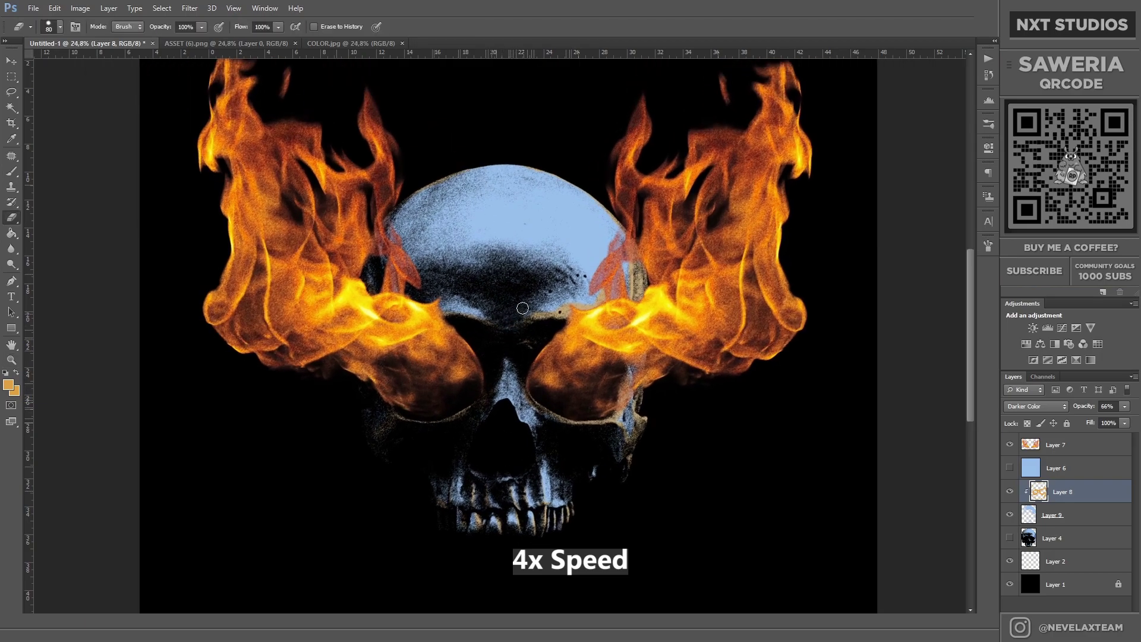
{"action": "key", "text": "b"}
{"action": "scroll", "coordinate": [514, 318], "scroll_direction": "down", "scroll_amount": 1}
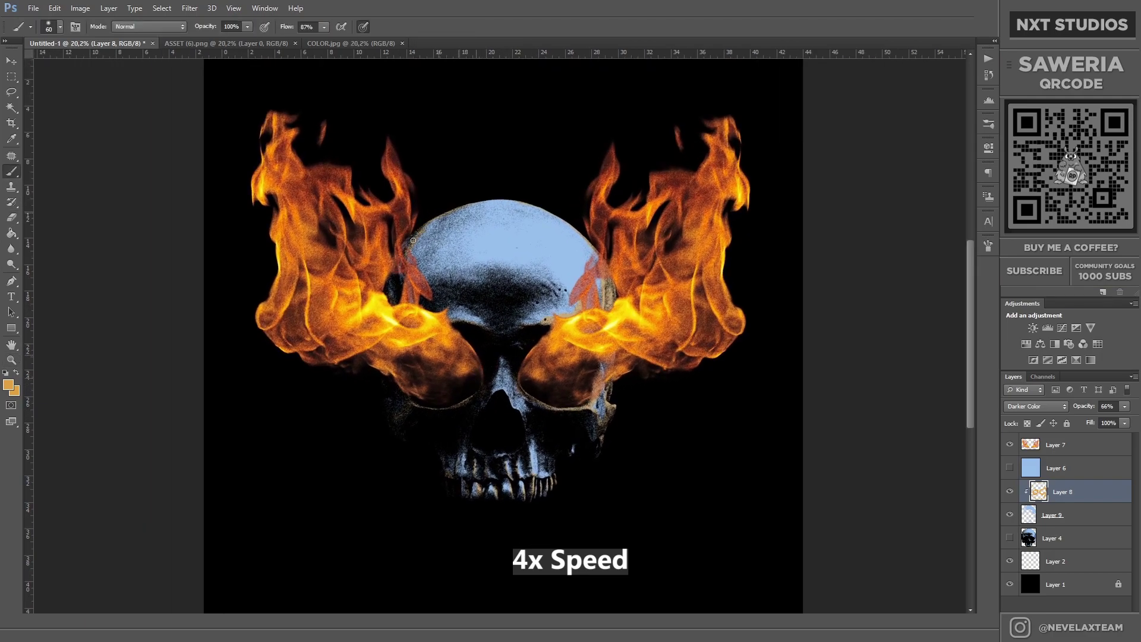
{"action": "key", "text": "bracketright"}
{"action": "key", "text": "bracketright"}
{"action": "key", "text": "bracketright"}
{"action": "mouse_move", "coordinate": [560, 380]}
{"action": "left_mouse_down"}
{"action": "mouse_move", "coordinate": [451, 343]}
{"action": "mouse_move", "coordinate": [483, 328]}
{"action": "left_mouse_up"}
{"action": "key", "text": "z"}
Step: Raise the flame texture layer's opacity to 72% and bring up the Open dialog
{"action": "key", "text": "v"}
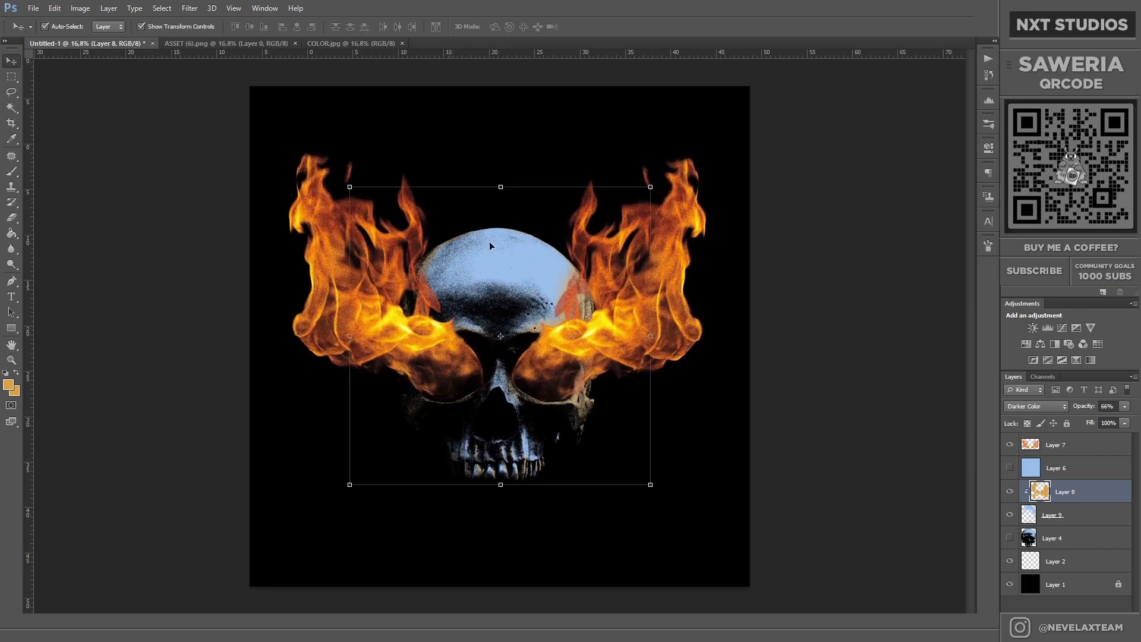
{"action": "left_click", "coordinate": [526, 232]}
{"action": "left_click", "coordinate": [1094, 482]}
{"action": "left_click", "coordinate": [1125, 406]}
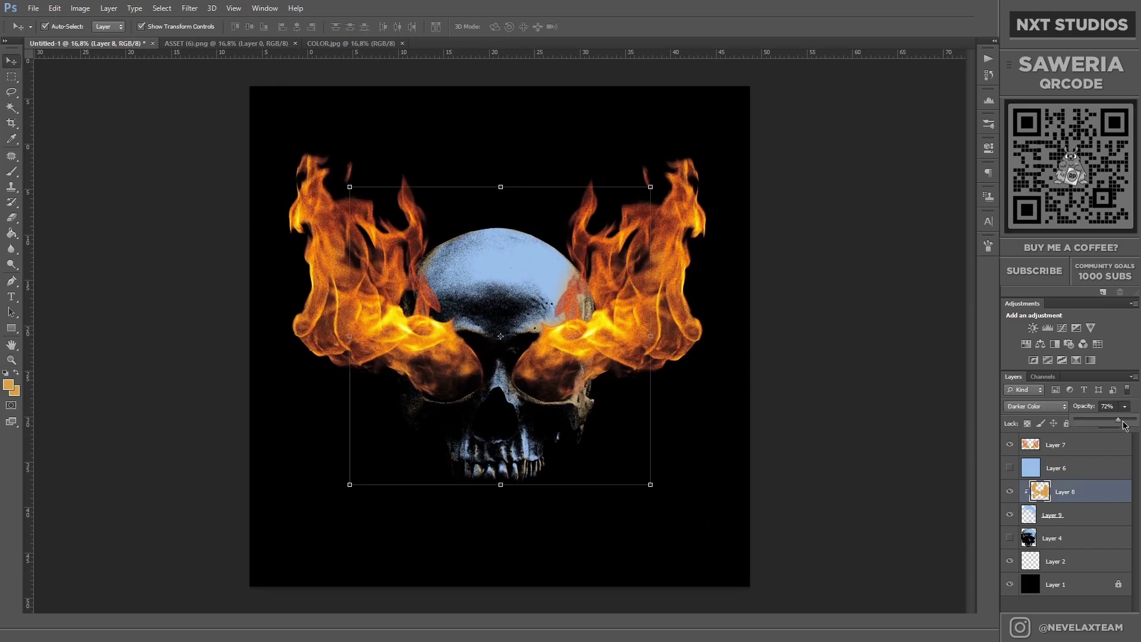
{"action": "left_click", "coordinate": [933, 440]}
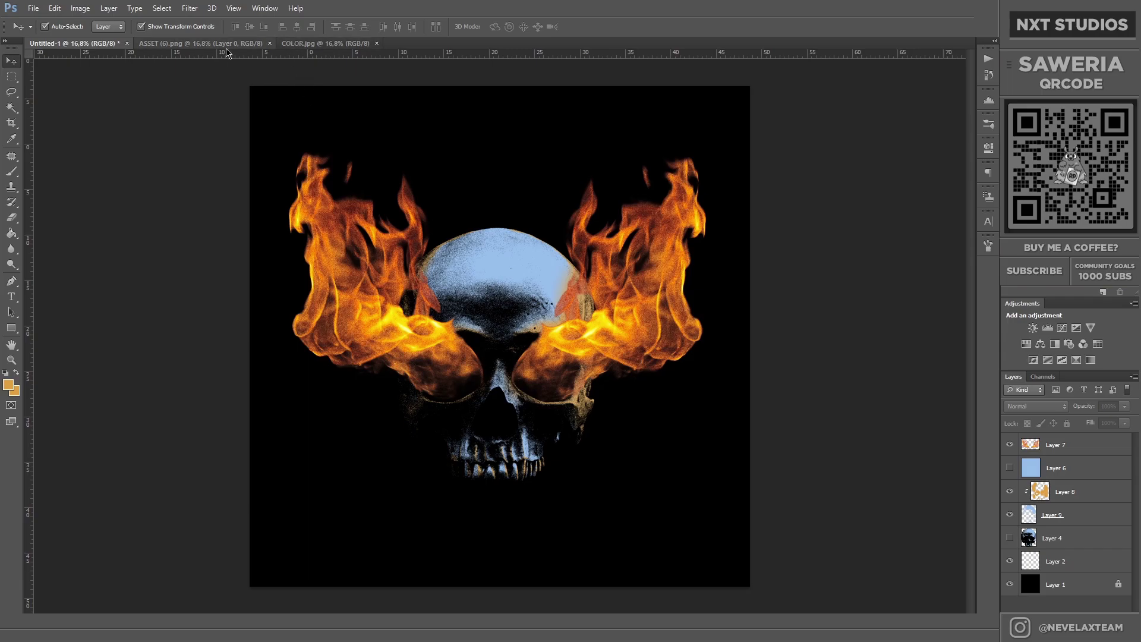
{"action": "left_click", "coordinate": [33, 8]}
{"action": "left_click", "coordinate": [48, 28]}
Step: Open ASSET (5) and ASSET (4) and bring the sparks layer into the poster
{"action": "left_click", "coordinate": [728, 236]}
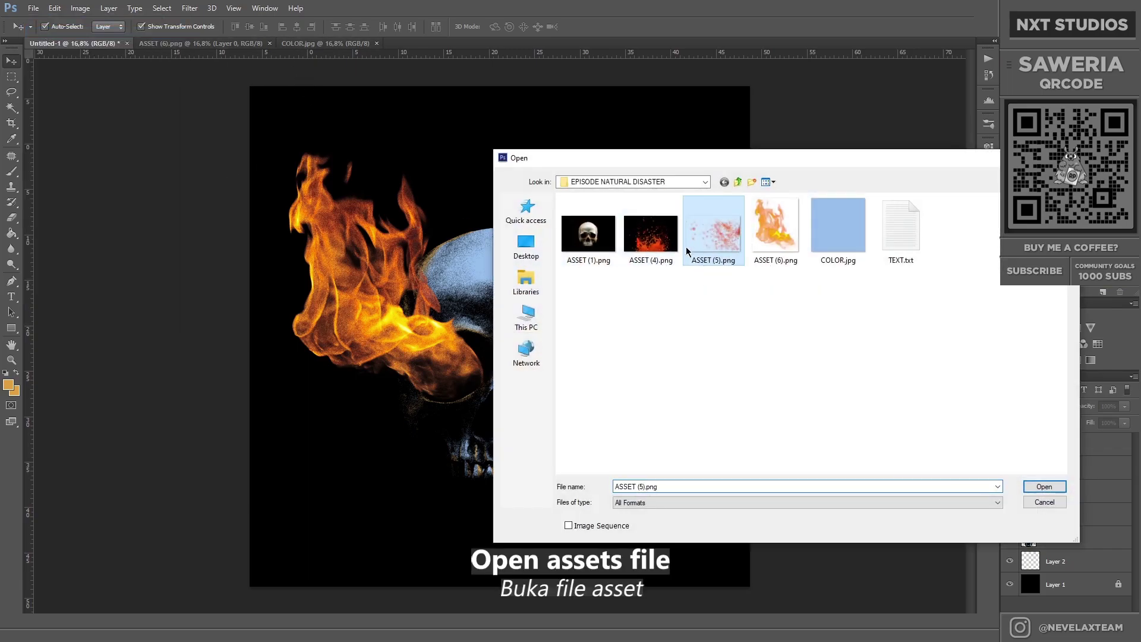
{"action": "left_click", "coordinate": [651, 233], "text": "ctrl"}
{"action": "left_click", "coordinate": [1044, 486]}
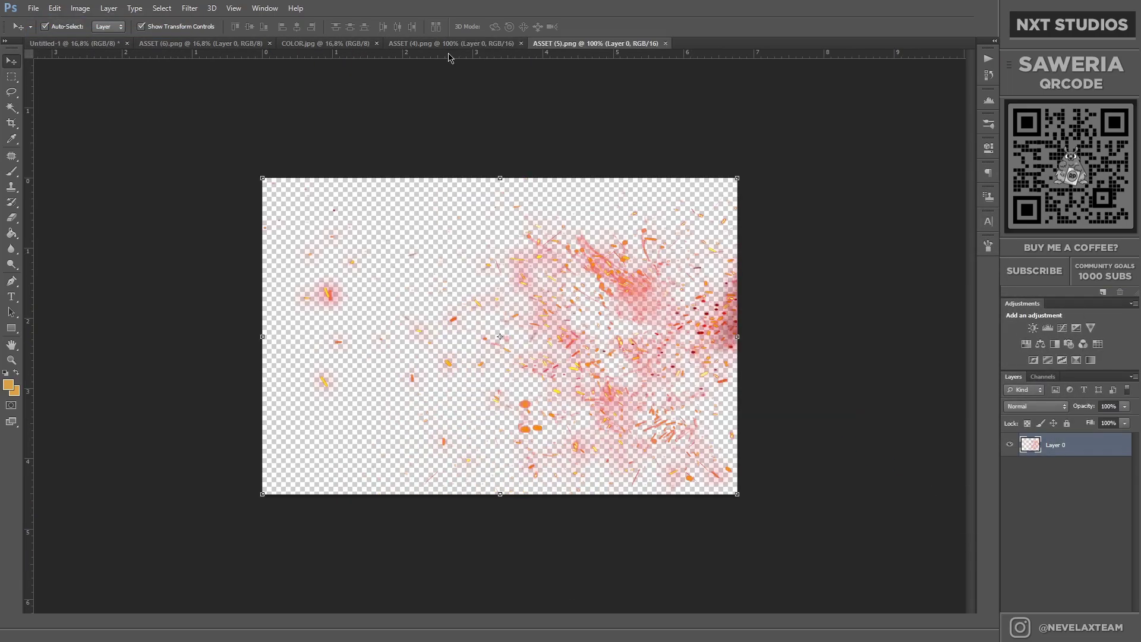
{"action": "left_click", "coordinate": [452, 44]}
{"action": "left_click_drag", "start_coordinate": [530, 278], "coordinate": [262, 217]}
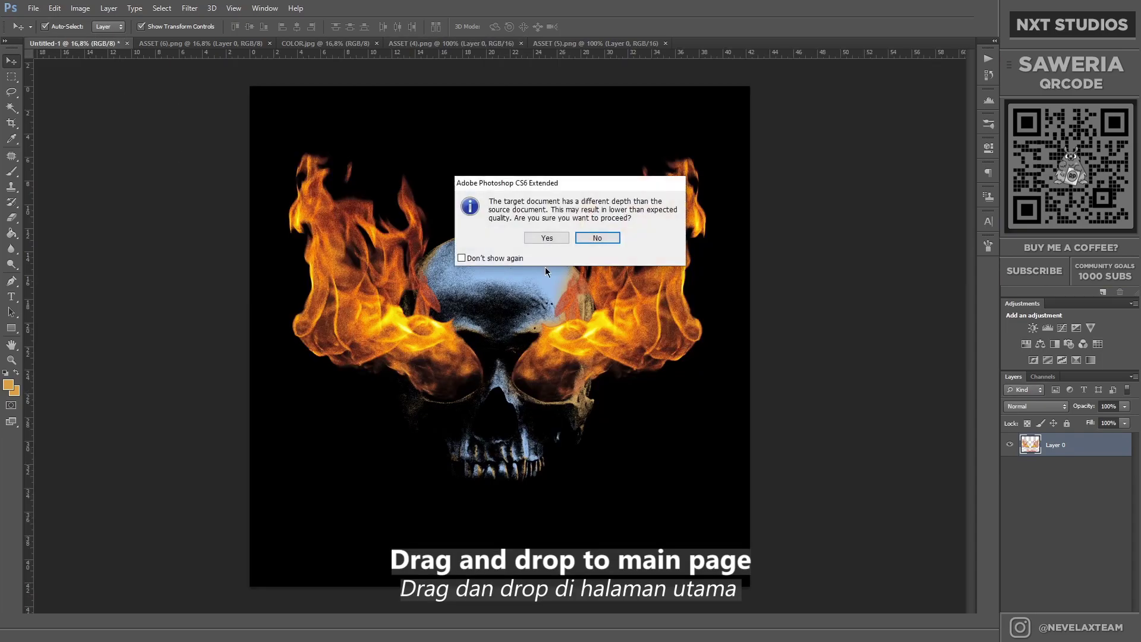
{"action": "left_click", "coordinate": [548, 239]}
Step: Shrink the sparks over the skull's face and rotate them about 45 degrees
{"action": "key", "text": "ctrl+t"}
{"action": "left_click_drag", "start_coordinate": [419, 281], "coordinate": [543, 374]}
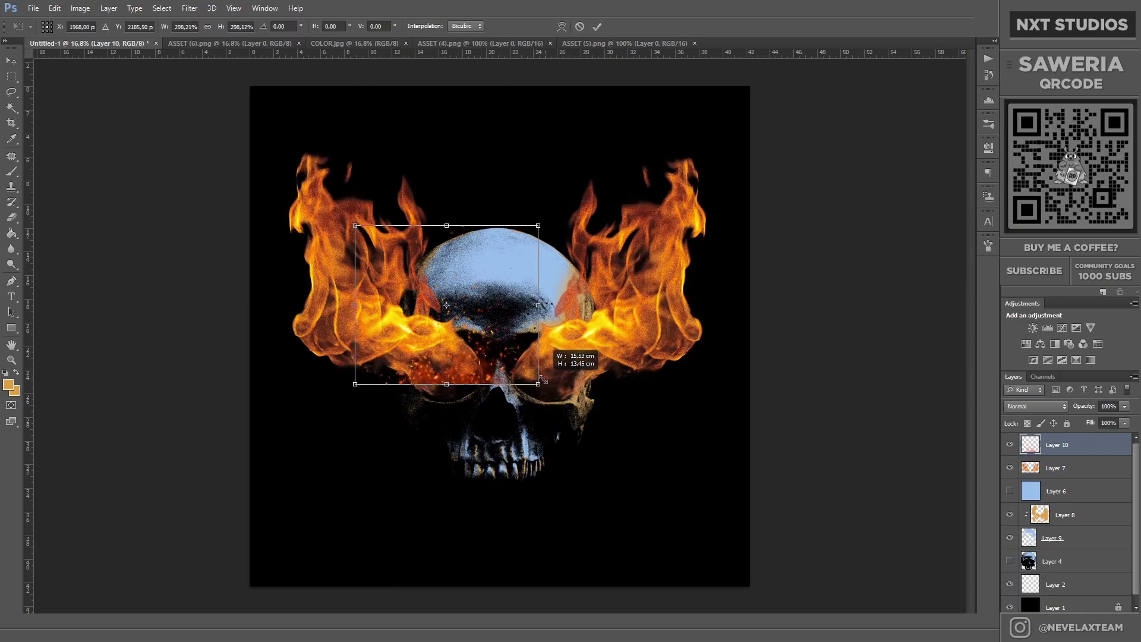
{"action": "key", "text": "Return"}
{"action": "scroll", "coordinate": [461, 404], "scroll_direction": "up", "scroll_amount": 2}
{"action": "left_click_drag", "start_coordinate": [442, 388], "coordinate": [461, 404]}
{"action": "key", "text": "ctrl+t"}
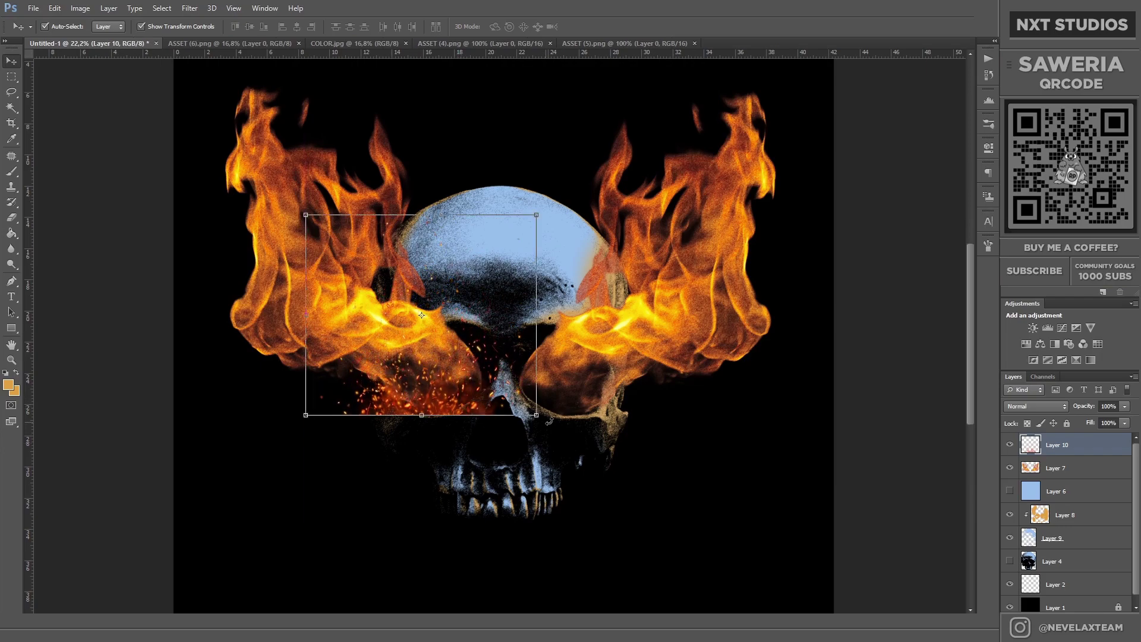
{"action": "left_click_drag", "start_coordinate": [300, 416], "coordinate": [462, 388]}
{"action": "key", "text": "Return"}
Step: Move the sparks below Layer 9 and merge a clipped Hue/Saturation adjustment into them
{"action": "left_click_drag", "start_coordinate": [1057, 445], "coordinate": [1067, 551]}
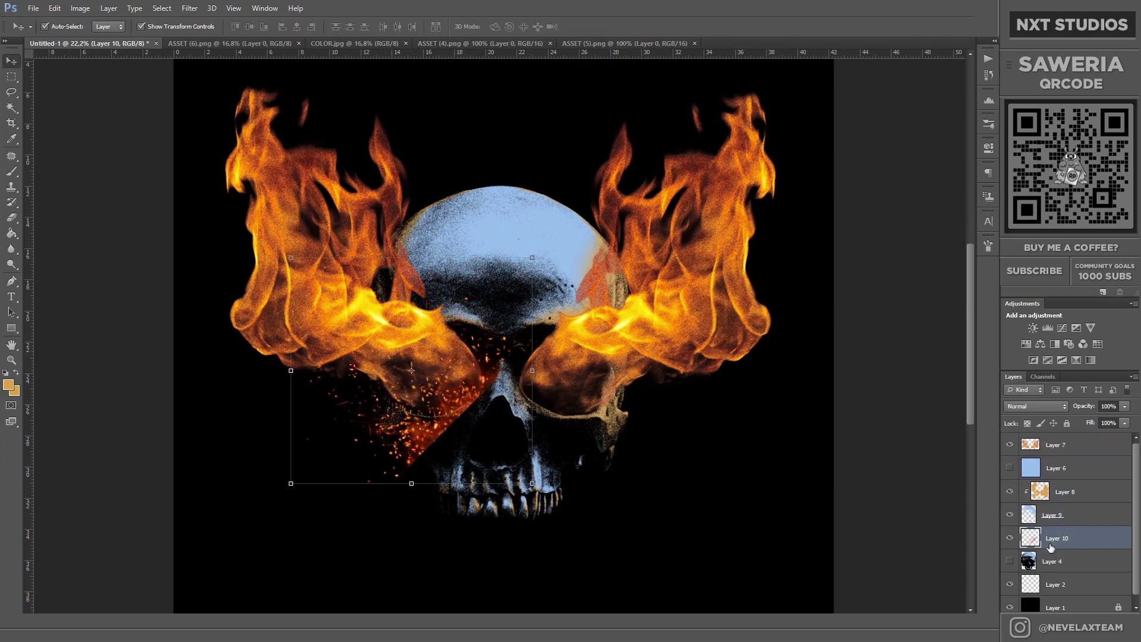
{"action": "left_click", "coordinate": [1026, 344]}
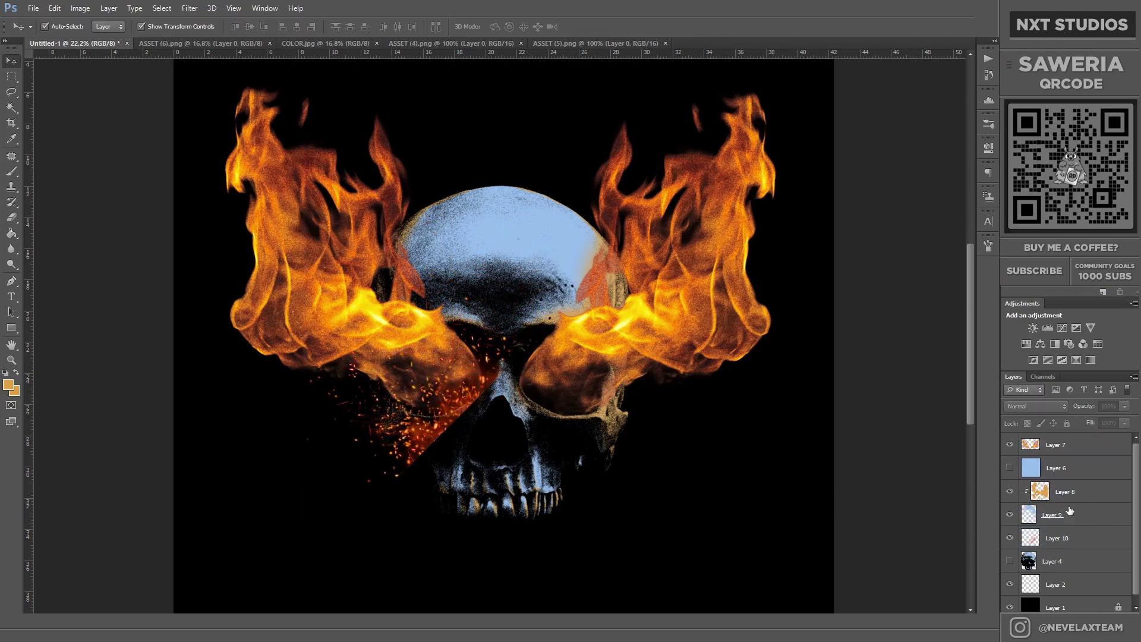
{"action": "right_click", "coordinate": [1100, 538]}
{"action": "left_click", "coordinate": [1010, 264]}
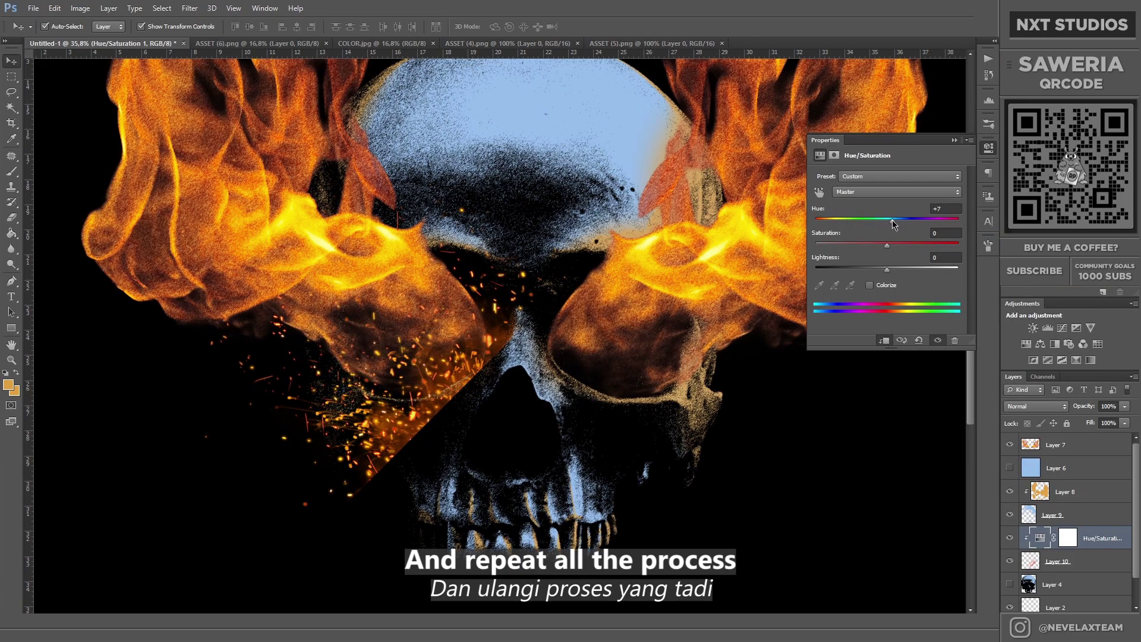
{"action": "right_click", "coordinate": [1099, 538]}
{"action": "left_click", "coordinate": [1044, 283]}
Step: Move the sparks to the skull's lower right and duplicate the layer
{"action": "left_click_drag", "start_coordinate": [490, 453], "coordinate": [748, 547]}
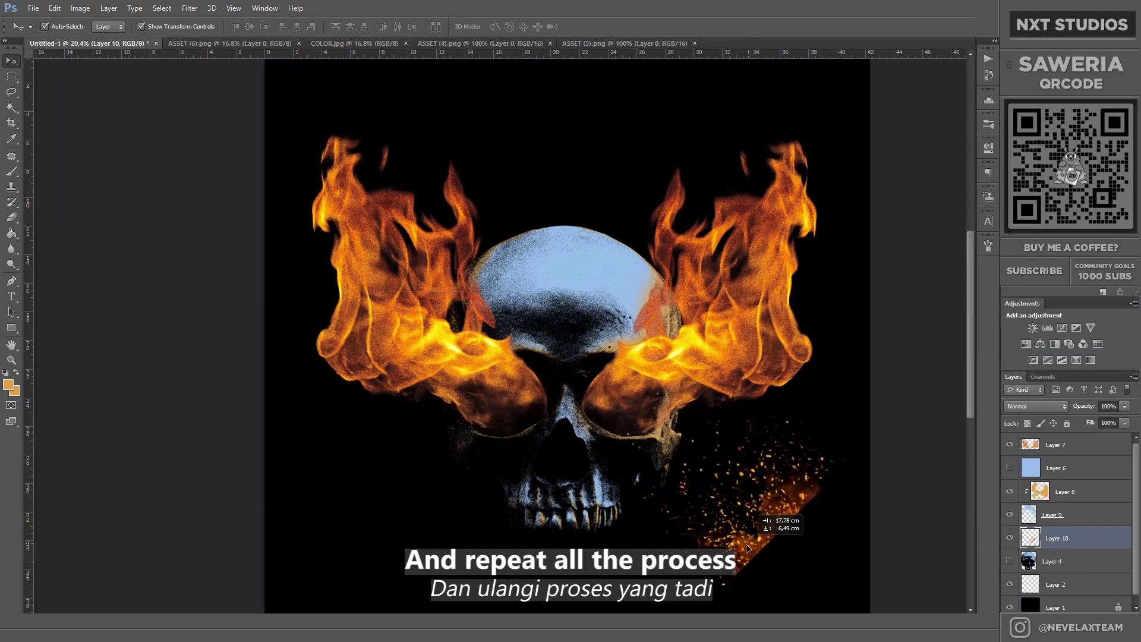
{"action": "scroll", "coordinate": [897, 537], "scroll_direction": "up", "scroll_amount": 2}
{"action": "scroll", "coordinate": [896, 537], "scroll_direction": "up", "scroll_amount": 2}
{"action": "key", "text": "ctrl+j"}
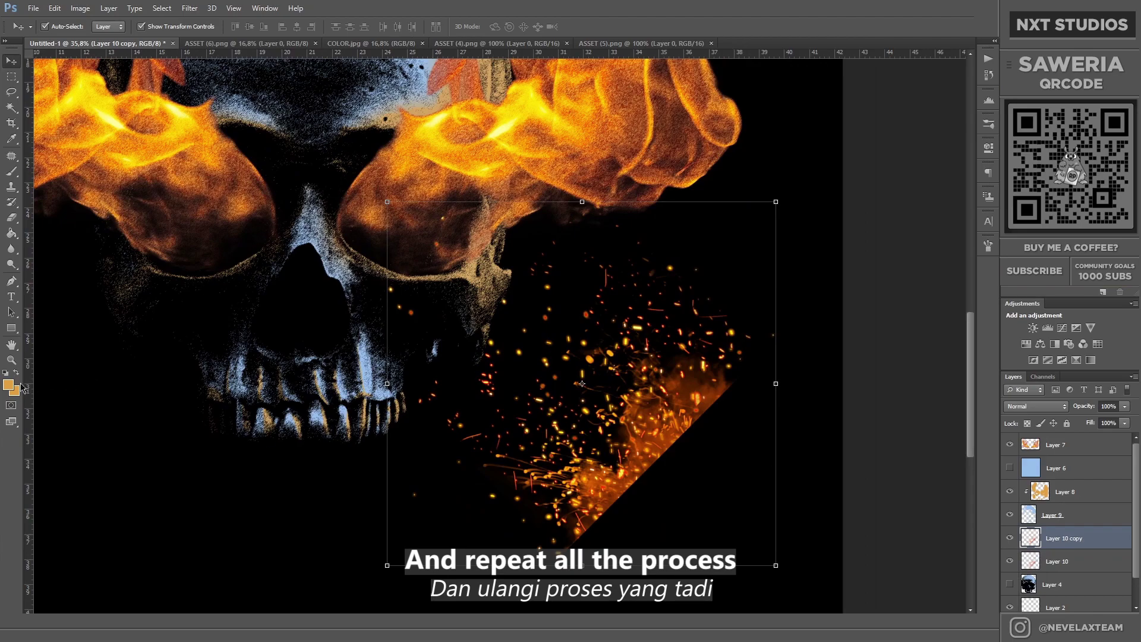
Step: Reset the colours to default black and white
{"action": "left_click", "coordinate": [9, 385]}
{"action": "key", "text": "Escape"}
{"action": "left_click", "coordinate": [8, 385]}
{"action": "key", "text": "Escape"}
{"action": "key", "text": "d"}
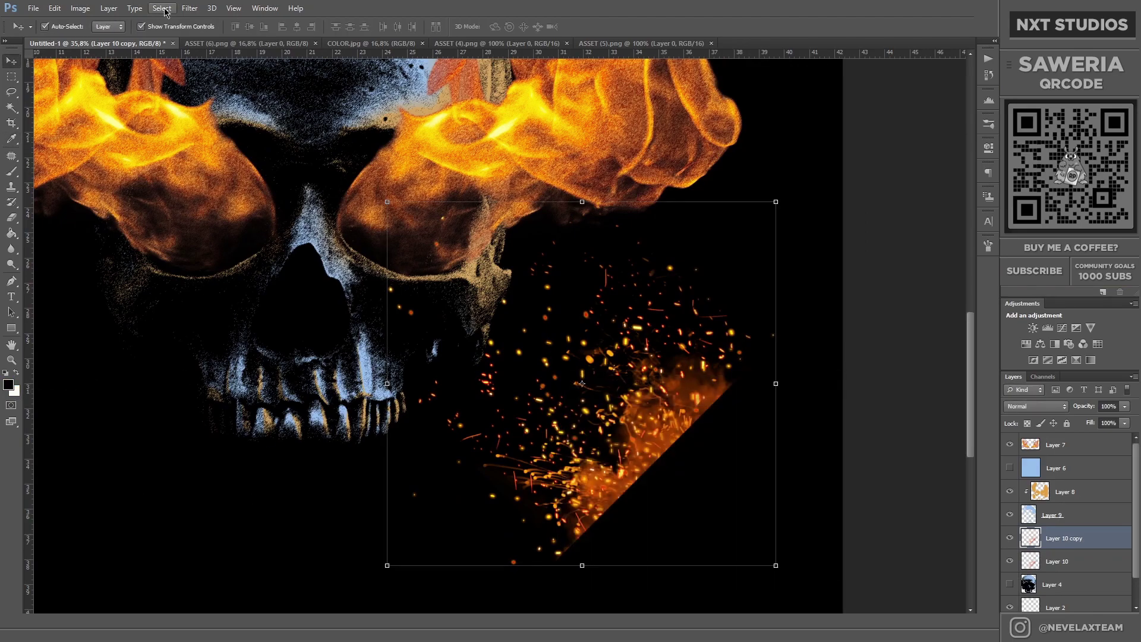
{"action": "left_click", "coordinate": [165, 8]}
Step: Apply Graphic Pen to the sparks copy, blend it in Screen mode, and merge into Layer 10
{"action": "left_click", "coordinate": [214, 53]}
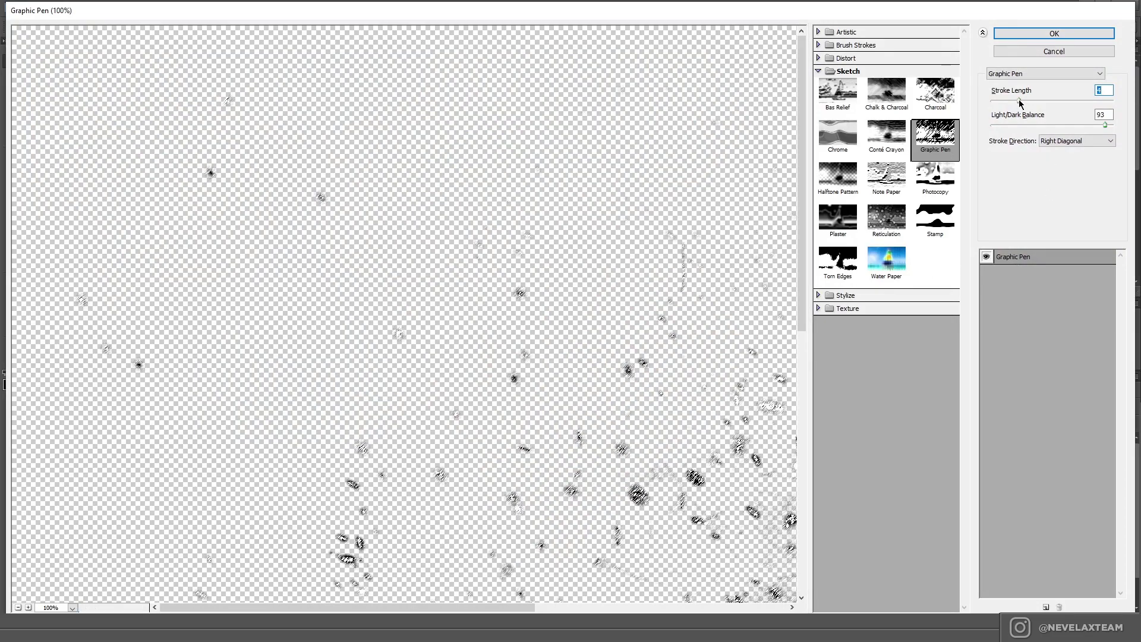
{"action": "left_click", "coordinate": [1055, 33]}
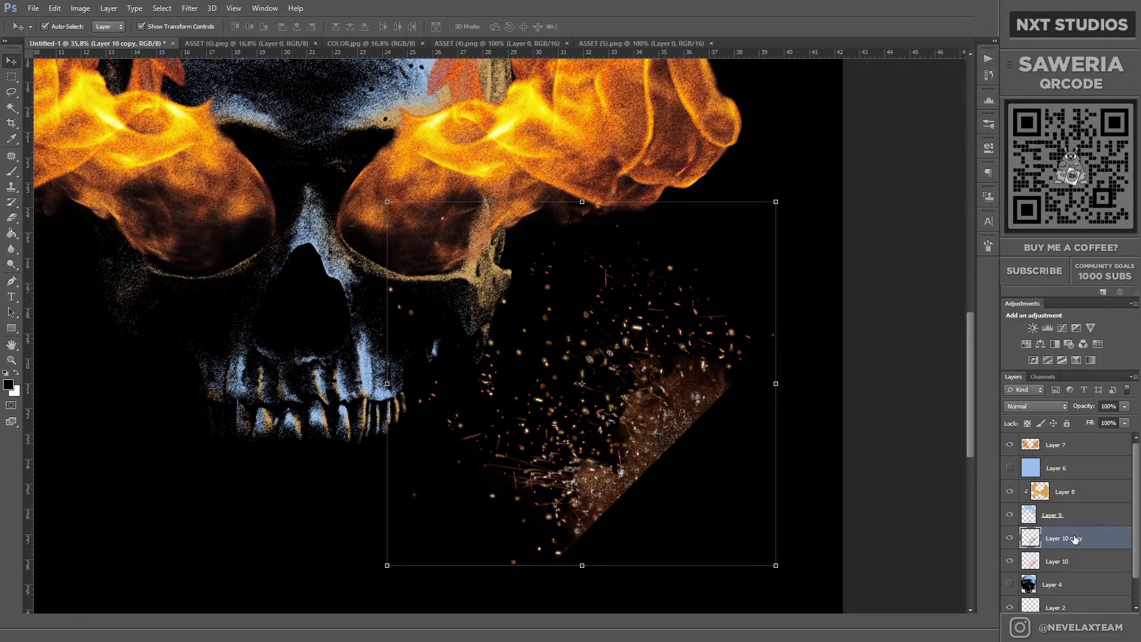
{"action": "left_click", "coordinate": [1036, 406]}
{"action": "left_click", "coordinate": [1025, 366]}
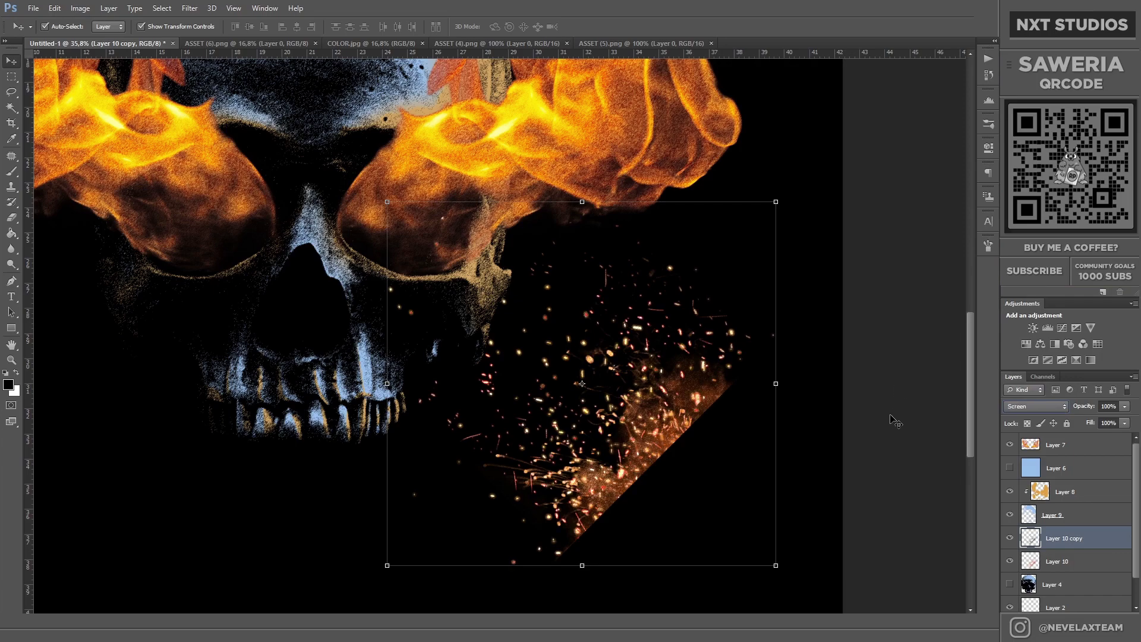
{"action": "right_click", "coordinate": [1083, 538]}
{"action": "left_click", "coordinate": [1028, 348]}
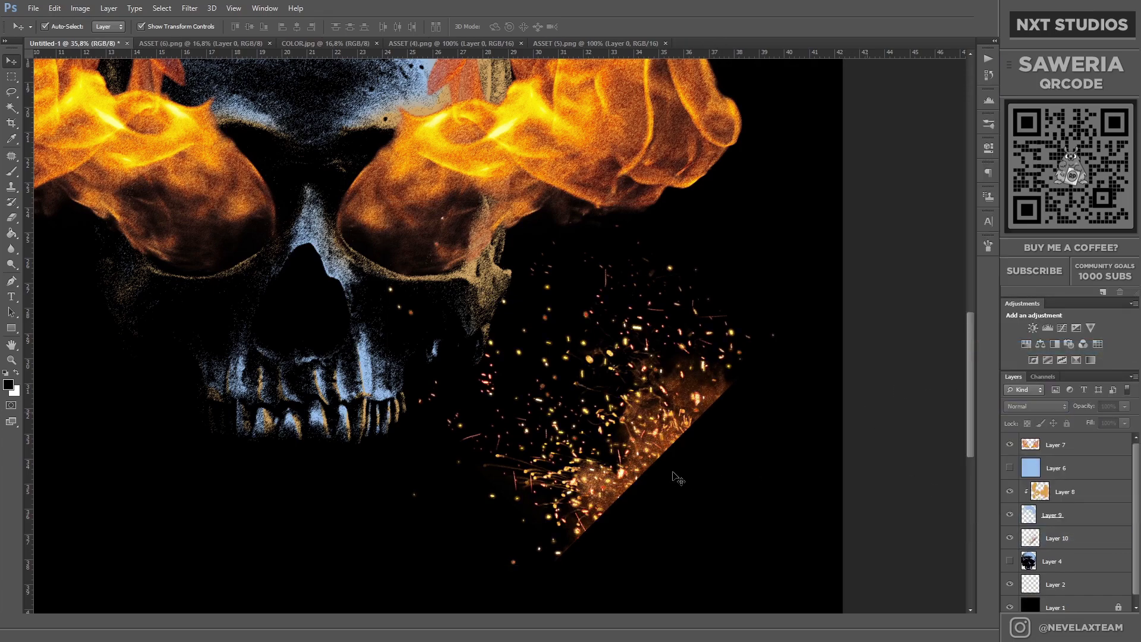
Step: Move the sparks left, duplicate them, and position the copy under the left flame
{"action": "key", "text": "ctrl+0"}
{"action": "mouse_move", "coordinate": [651, 451]}
{"action": "left_mouse_down"}
{"action": "mouse_move", "coordinate": [450, 387]}
{"action": "mouse_move", "coordinate": [687, 471]}
{"action": "left_mouse_up"}
{"action": "key", "text": "ctrl+j"}
{"action": "mouse_move", "coordinate": [615, 416]}
{"action": "left_mouse_down"}
{"action": "mouse_move", "coordinate": [496, 397]}
{"action": "mouse_move", "coordinate": [416, 356]}
{"action": "left_mouse_up"}
{"action": "scroll", "coordinate": [416, 357], "scroll_direction": "up", "scroll_amount": 3}
{"action": "left_click_drag", "start_coordinate": [474, 390], "coordinate": [458, 372]}
Step: Erase the spark patch's hard straight edges
{"action": "key", "text": "e"}
{"action": "left_click_drag", "start_coordinate": [511, 270], "coordinate": [517, 333]}
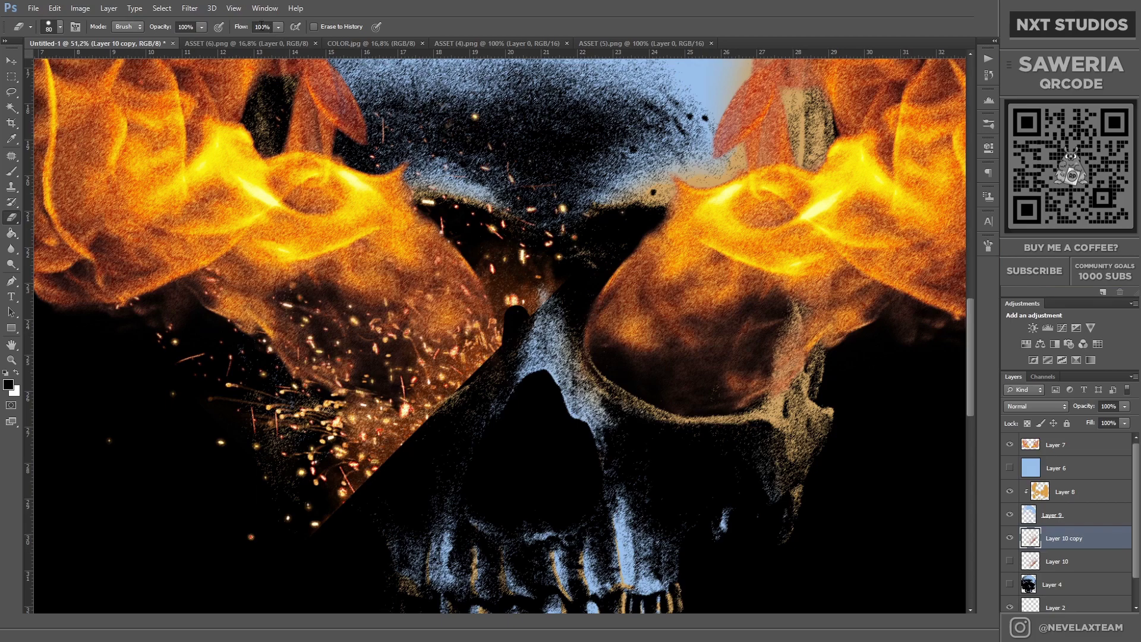
{"action": "left_click", "coordinate": [59, 27]}
{"action": "mouse_move", "coordinate": [547, 250]}
{"action": "left_mouse_down"}
{"action": "mouse_move", "coordinate": [511, 282]}
{"action": "mouse_move", "coordinate": [496, 375]}
{"action": "mouse_move", "coordinate": [400, 453]}
{"action": "mouse_move", "coordinate": [331, 408]}
{"action": "mouse_move", "coordinate": [333, 509]}
{"action": "mouse_move", "coordinate": [224, 398]}
{"action": "left_mouse_up"}
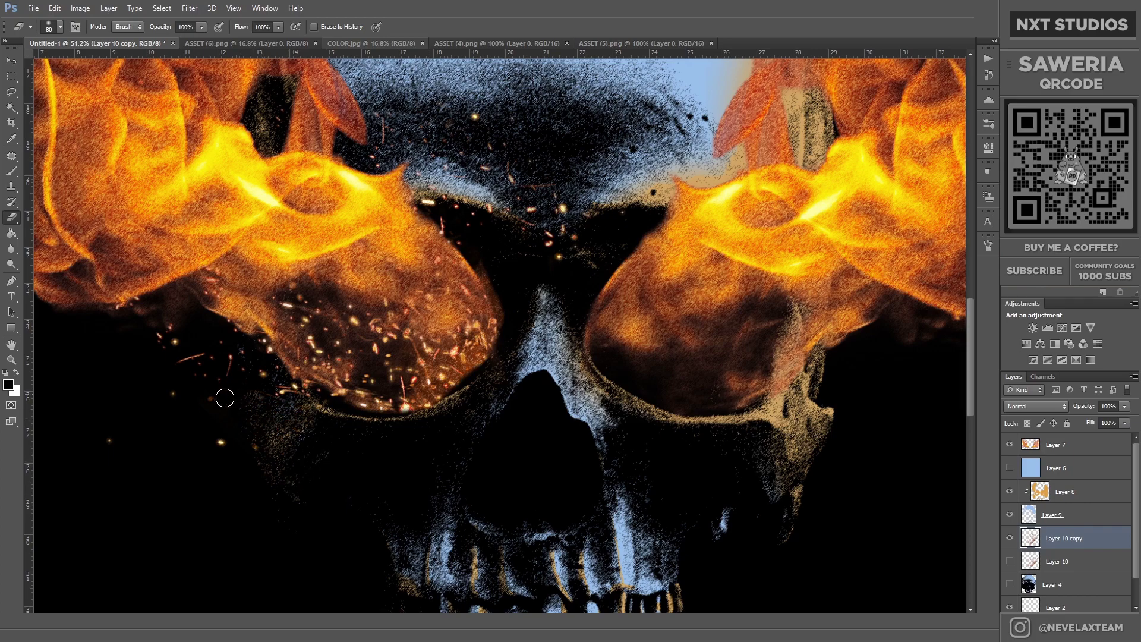
{"action": "key", "text": "z"}
{"action": "key", "text": "ctrl+minus"}
{"action": "key", "text": "ctrl+minus"}
{"action": "key", "text": "ctrl+minus"}
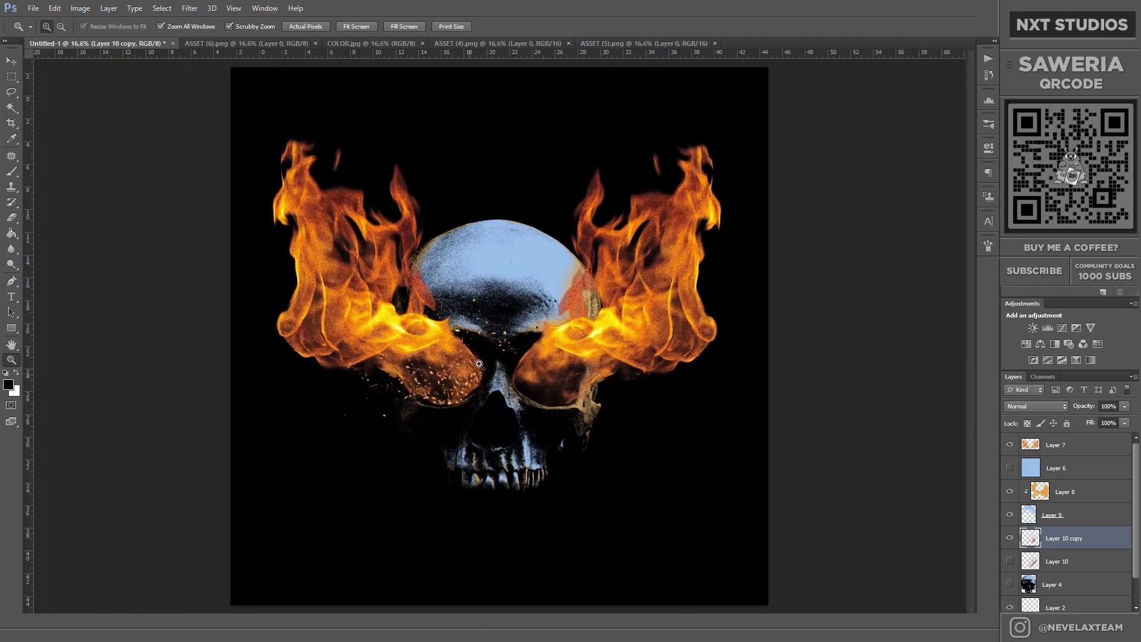
{"action": "key", "text": "ctrl+plus"}
Step: Erase the sparks inside the left eye socket with an enlarged eraser
{"action": "key", "text": "e"}
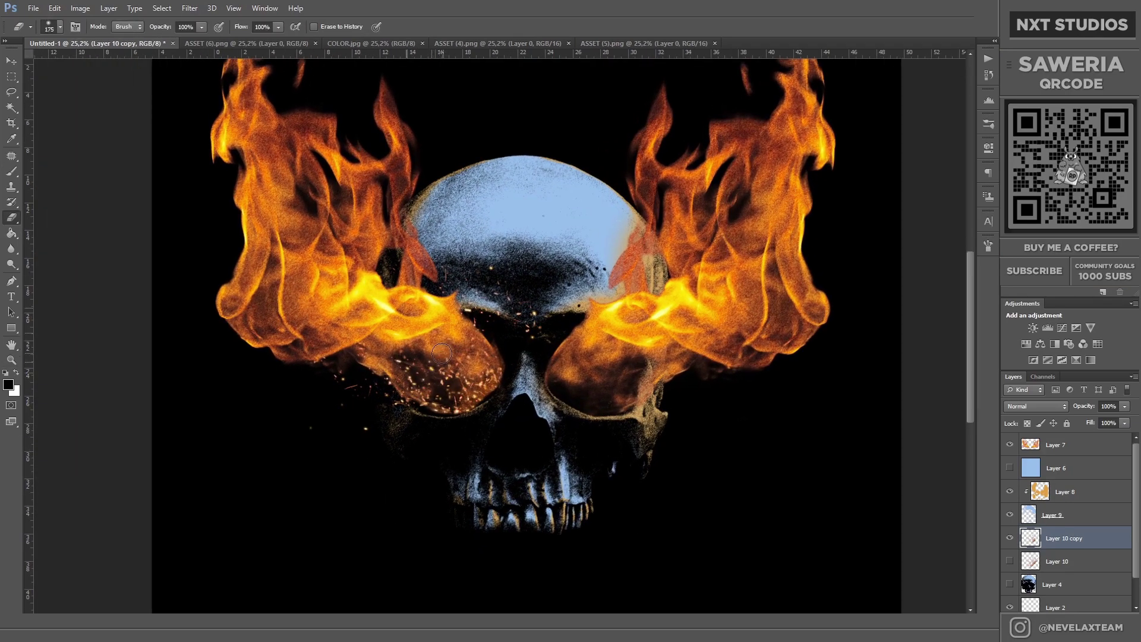
{"action": "key", "text": "bracketright"}
{"action": "mouse_move", "coordinate": [442, 353]}
{"action": "left_mouse_down"}
{"action": "mouse_move", "coordinate": [434, 362]}
{"action": "mouse_move", "coordinate": [476, 371]}
{"action": "mouse_move", "coordinate": [457, 384]}
{"action": "left_mouse_up"}
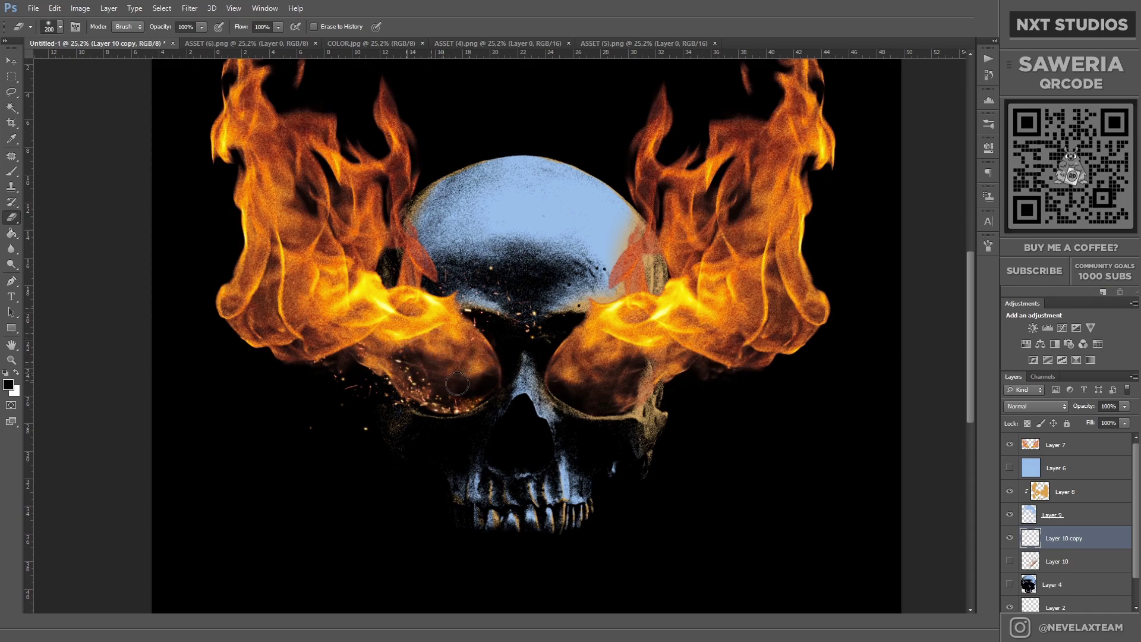
{"action": "mouse_move", "coordinate": [523, 356]}
{"action": "left_mouse_down"}
{"action": "mouse_move", "coordinate": [477, 382]}
{"action": "mouse_move", "coordinate": [441, 382]}
{"action": "mouse_move", "coordinate": [405, 357]}
{"action": "left_mouse_up"}
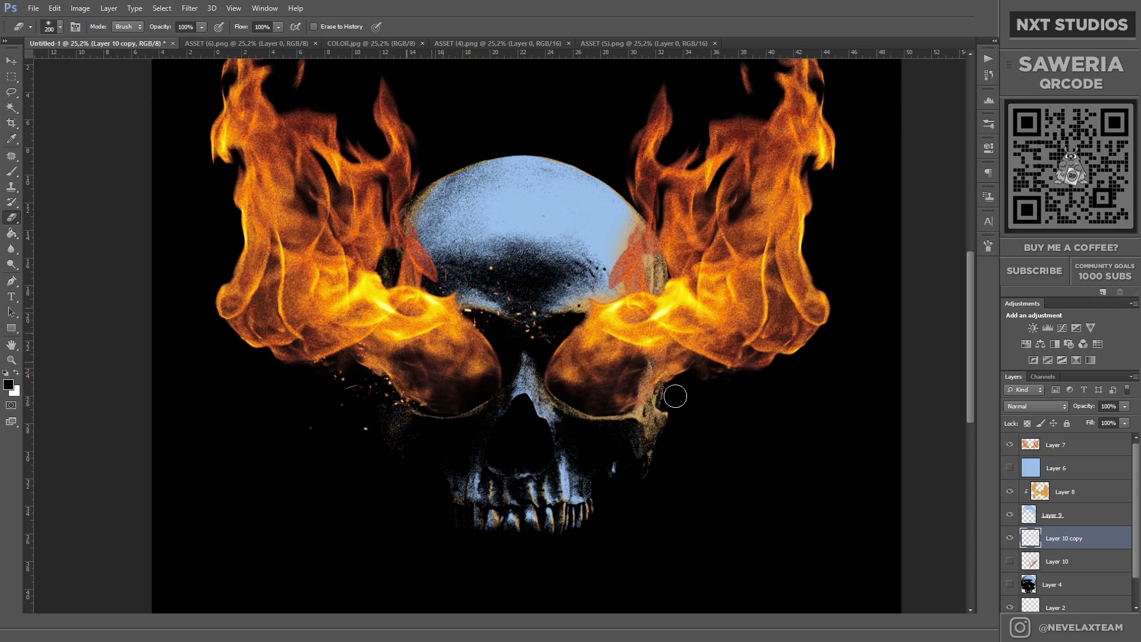
Step: Duplicate the sparks to the right, flip them horizontally, nudge into place and commit
{"action": "key", "text": "v"}
{"action": "left_click_drag", "start_coordinate": [572, 343], "coordinate": [725, 343], "text": "alt"}
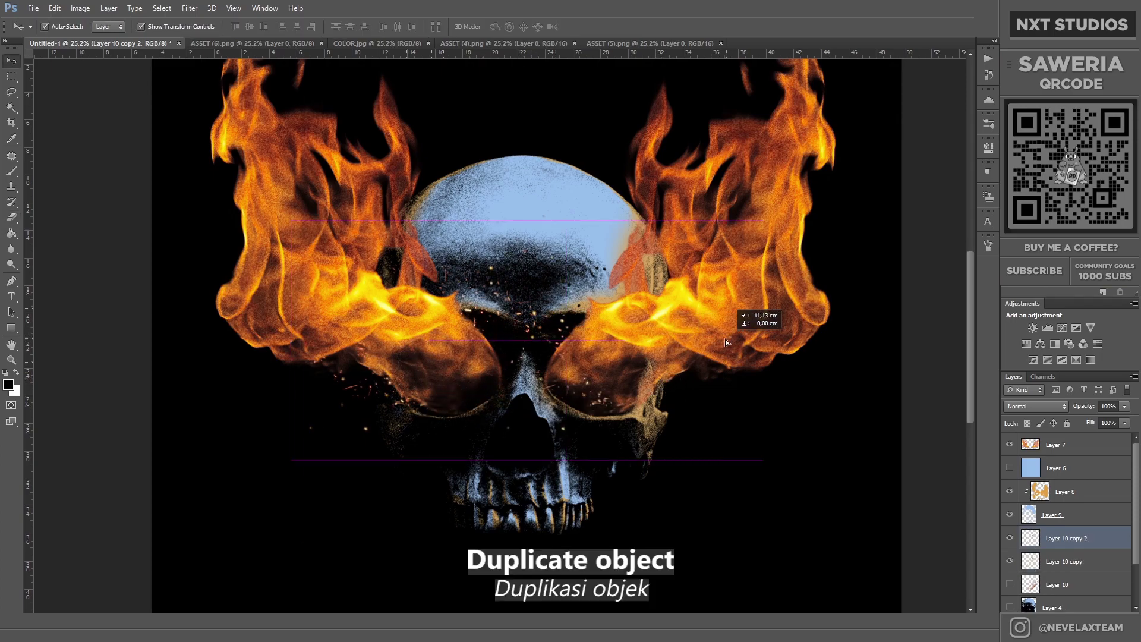
{"action": "key", "text": "ctrl+t"}
{"action": "right_click", "coordinate": [647, 362]}
{"action": "left_click", "coordinate": [683, 538]}
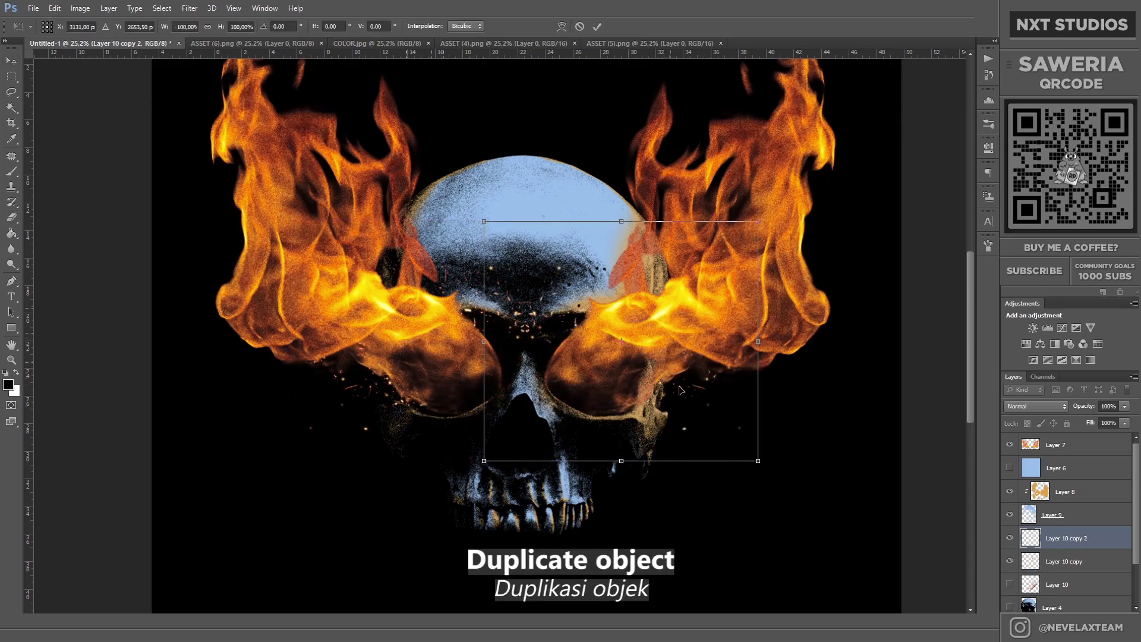
{"action": "left_click_drag", "start_coordinate": [611, 350], "coordinate": [597, 349]}
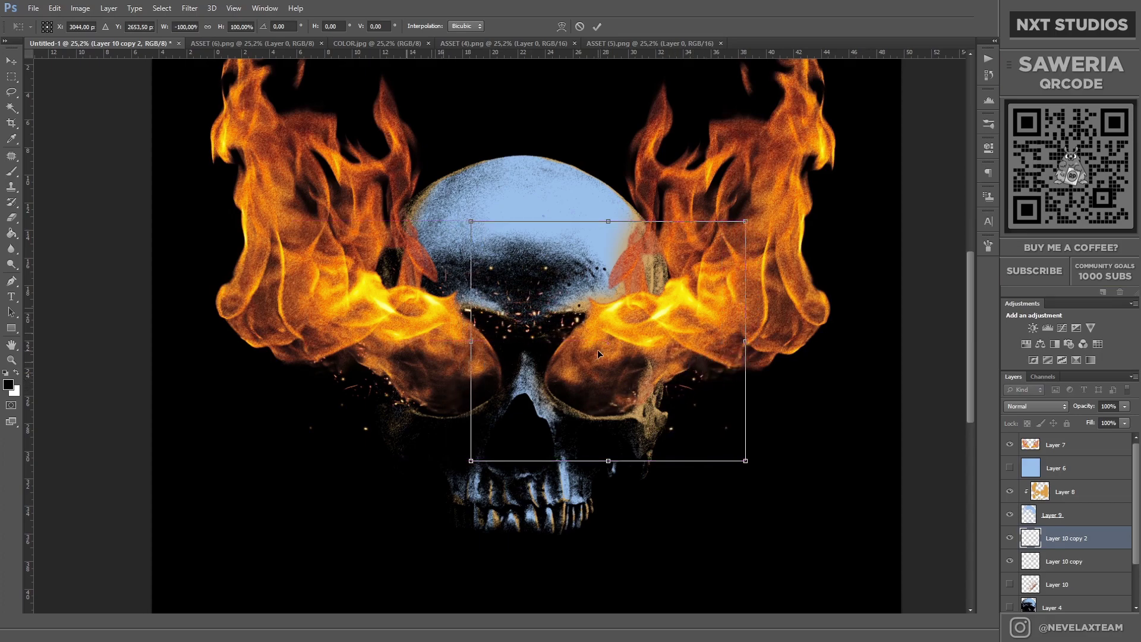
{"action": "left_click", "coordinate": [596, 26]}
Step: Select the first sparks copy layer and zoom to inspect the poster
{"action": "key", "text": "e"}
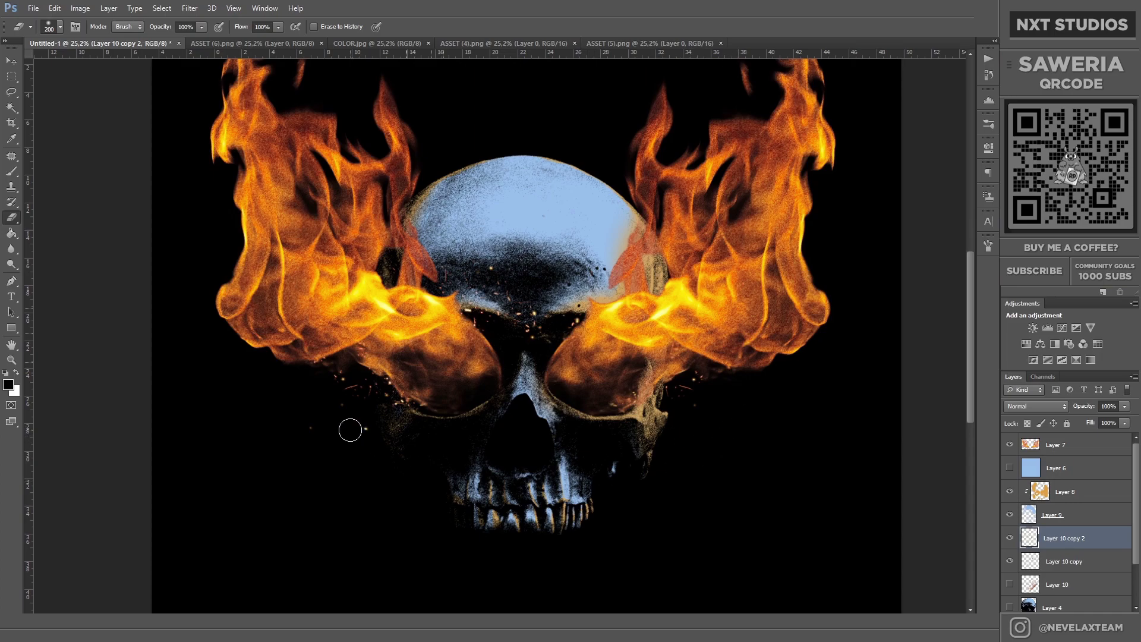
{"action": "left_click", "coordinate": [1049, 561]}
{"action": "scroll", "coordinate": [523, 443], "scroll_direction": "down", "scroll_amount": 1}
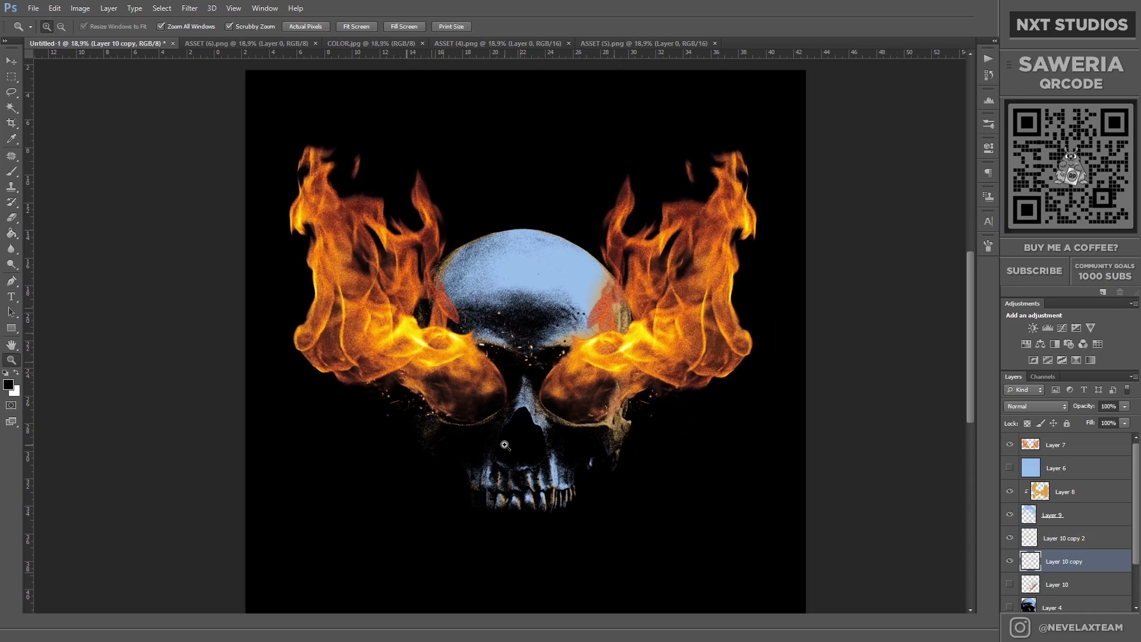
{"action": "key", "text": "z"}
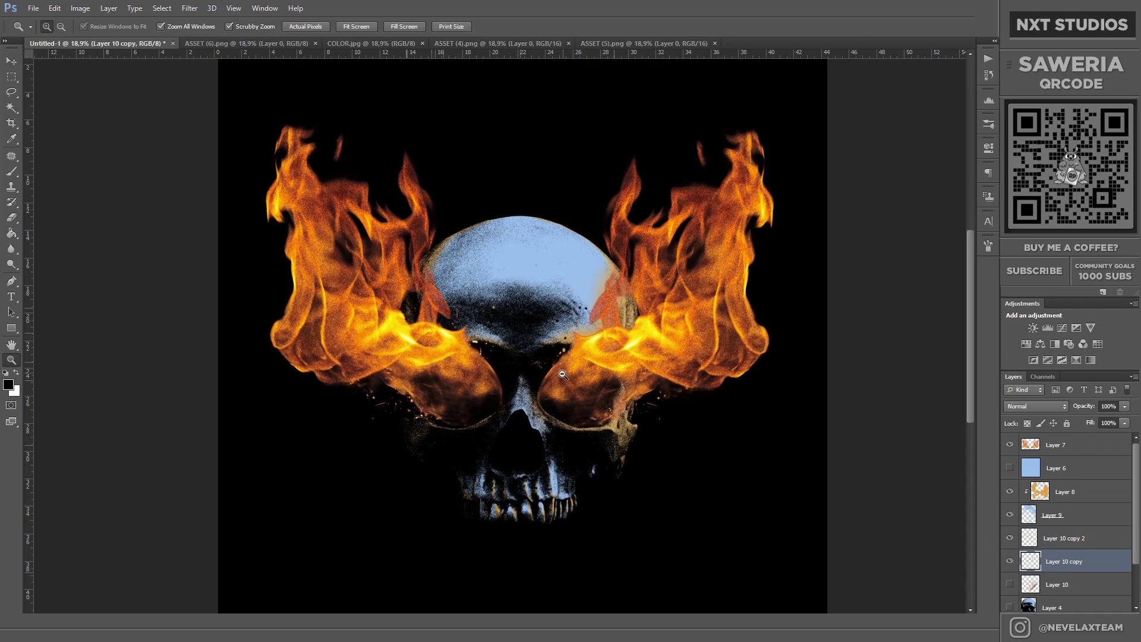
{"action": "mouse_move", "coordinate": [539, 336]}
{"action": "left_mouse_down"}
{"action": "mouse_move", "coordinate": [495, 424]}
{"action": "mouse_move", "coordinate": [505, 424]}
{"action": "left_mouse_up"}
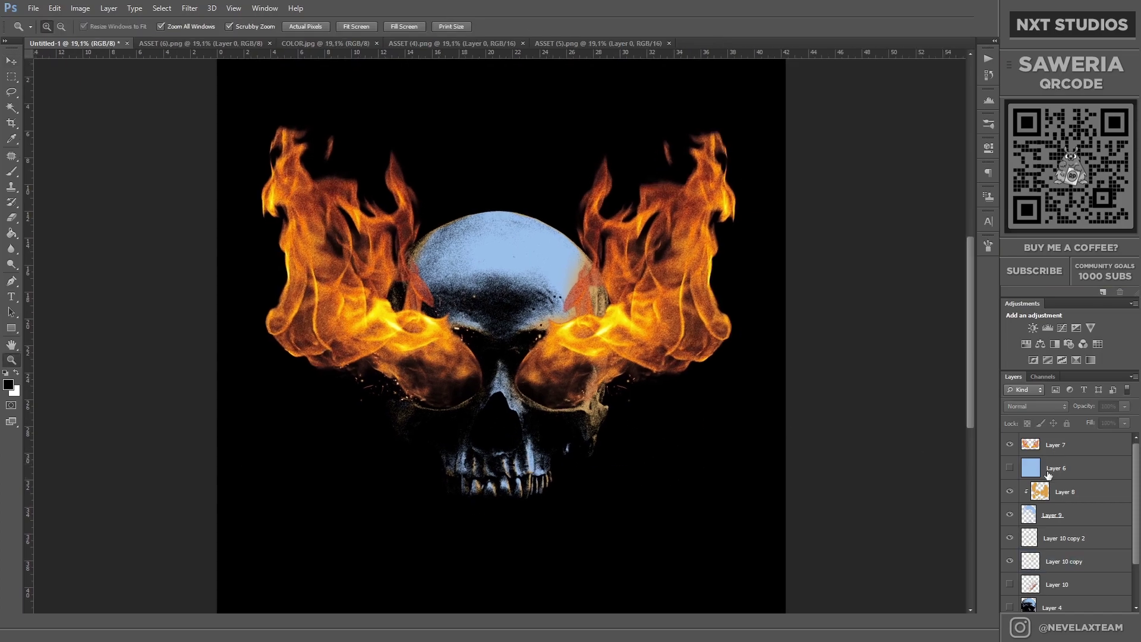
Step: Erase the orange tint from the skull's teeth and sample a flame colour for painting
{"action": "key", "text": "e"}
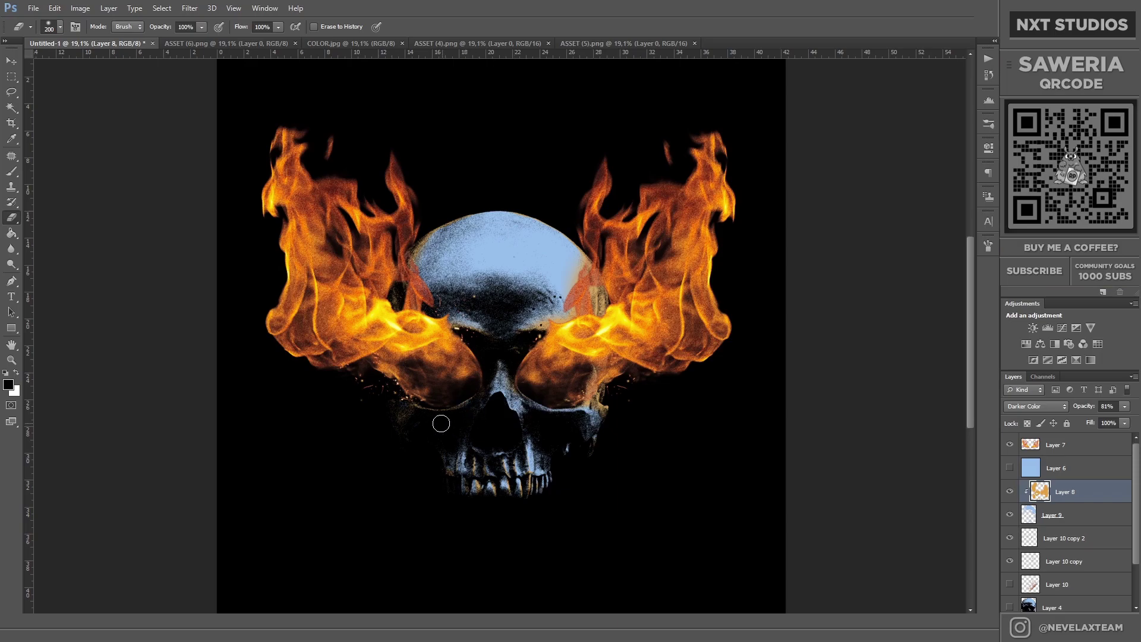
{"action": "scroll", "coordinate": [473, 396], "scroll_direction": "up", "scroll_amount": 1}
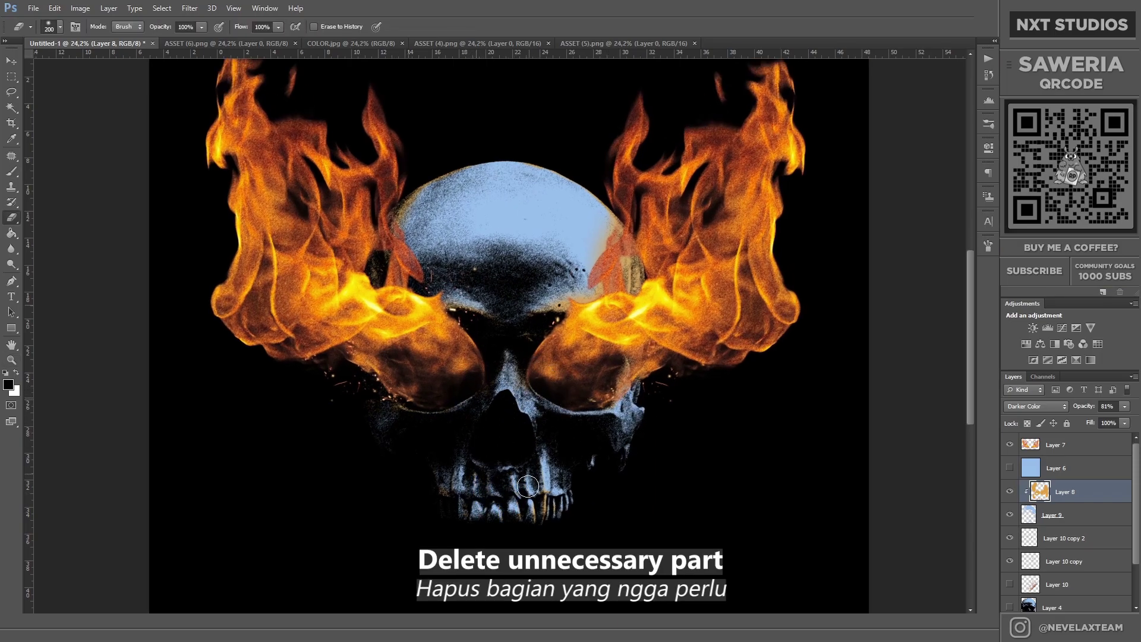
{"action": "left_click_drag", "start_coordinate": [528, 487], "coordinate": [464, 498]}
{"action": "left_click", "coordinate": [8, 385]}
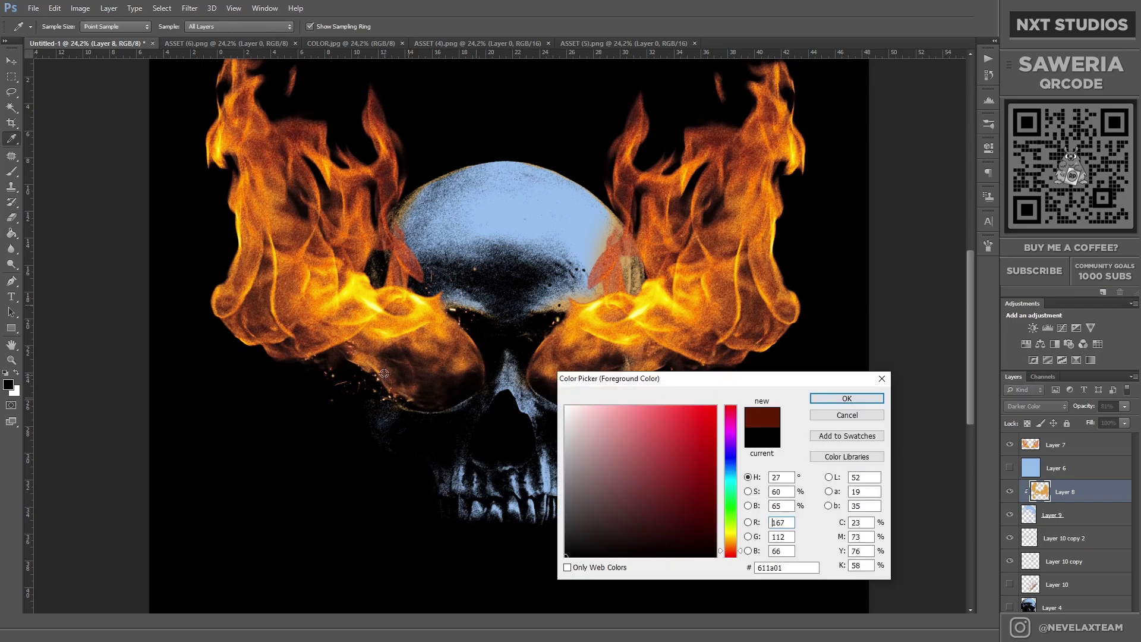
Step: Confirm the sampled orange and brush it along the eye-socket rims and upper skull edges
{"action": "left_click", "coordinate": [672, 331]}
{"action": "left_click", "coordinate": [825, 398]}
{"action": "key", "text": "b"}
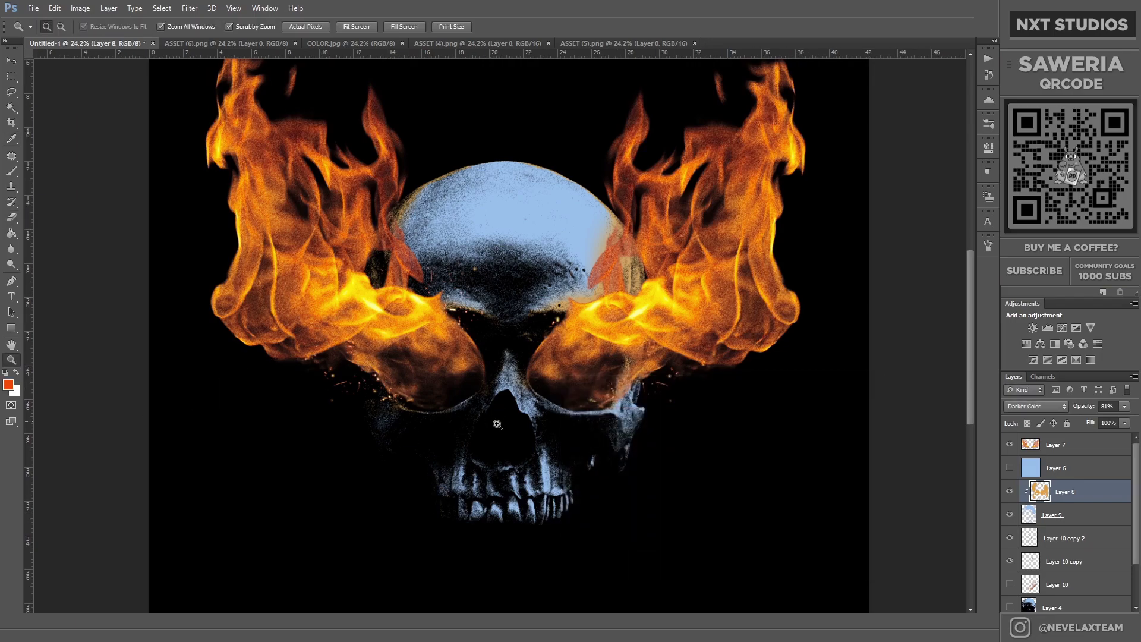
{"action": "scroll", "coordinate": [489, 350], "scroll_direction": "up", "scroll_amount": 1}
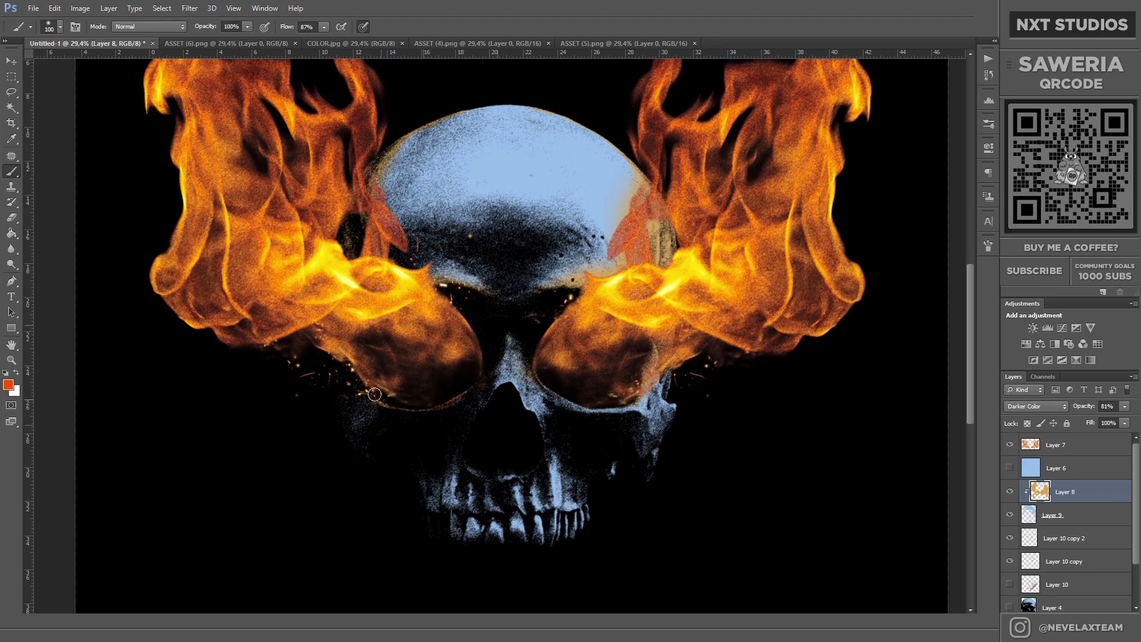
{"action": "left_click_drag", "start_coordinate": [576, 397], "coordinate": [643, 386]}
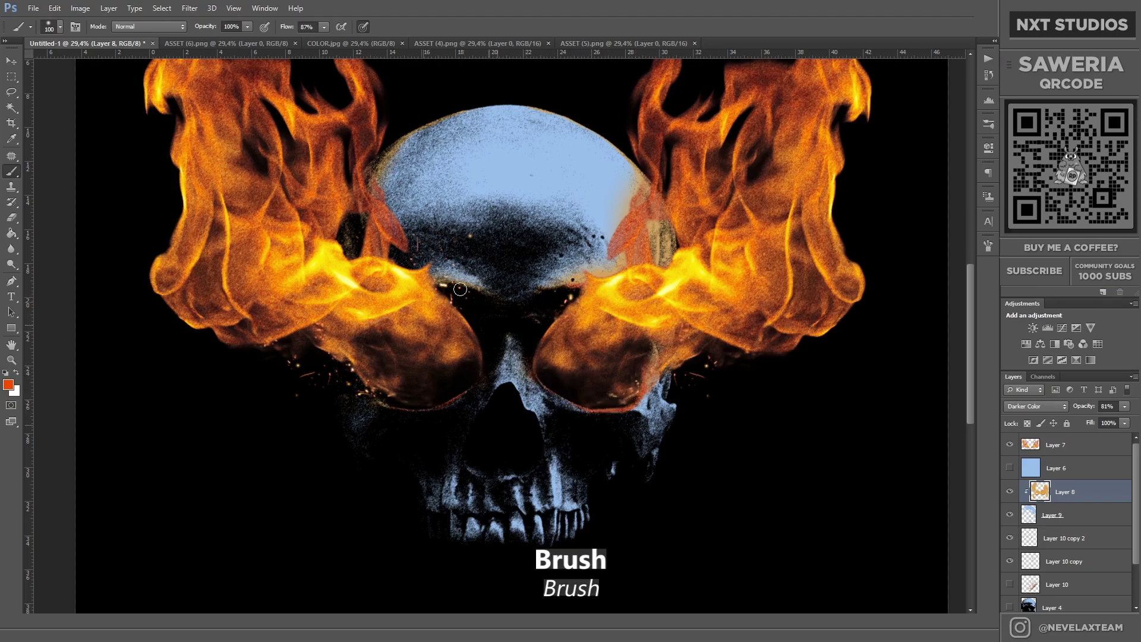
{"action": "left_click_drag", "start_coordinate": [670, 257], "coordinate": [650, 166]}
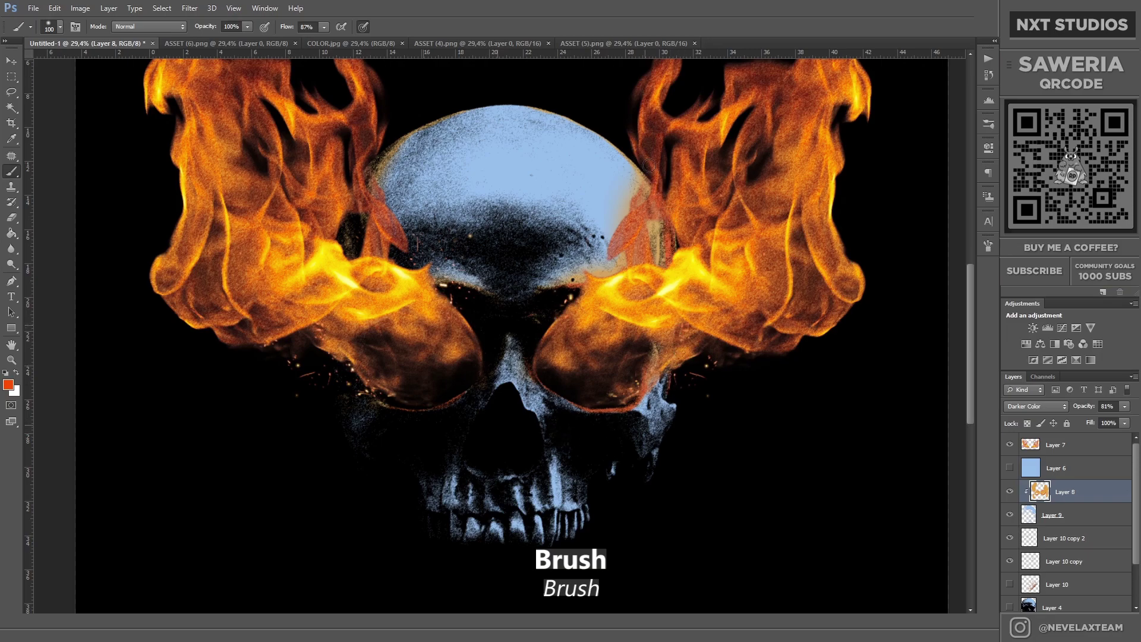
{"action": "left_click_drag", "start_coordinate": [396, 134], "coordinate": [359, 180]}
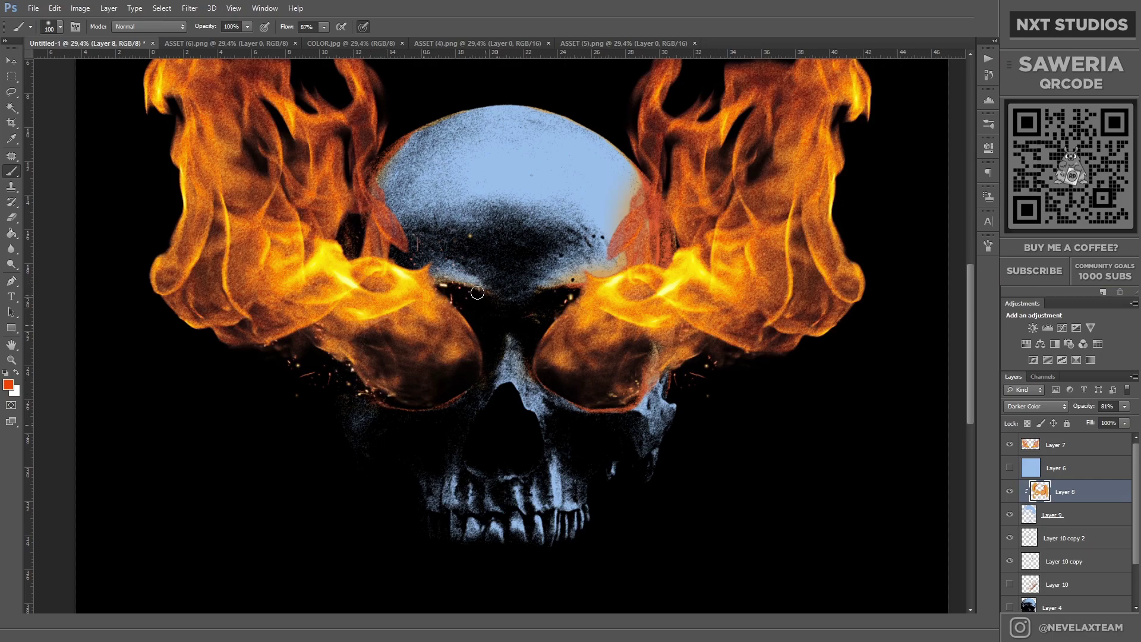
{"action": "left_click_drag", "start_coordinate": [477, 293], "coordinate": [431, 278]}
{"action": "scroll", "coordinate": [529, 356], "scroll_direction": "down", "scroll_amount": 3}
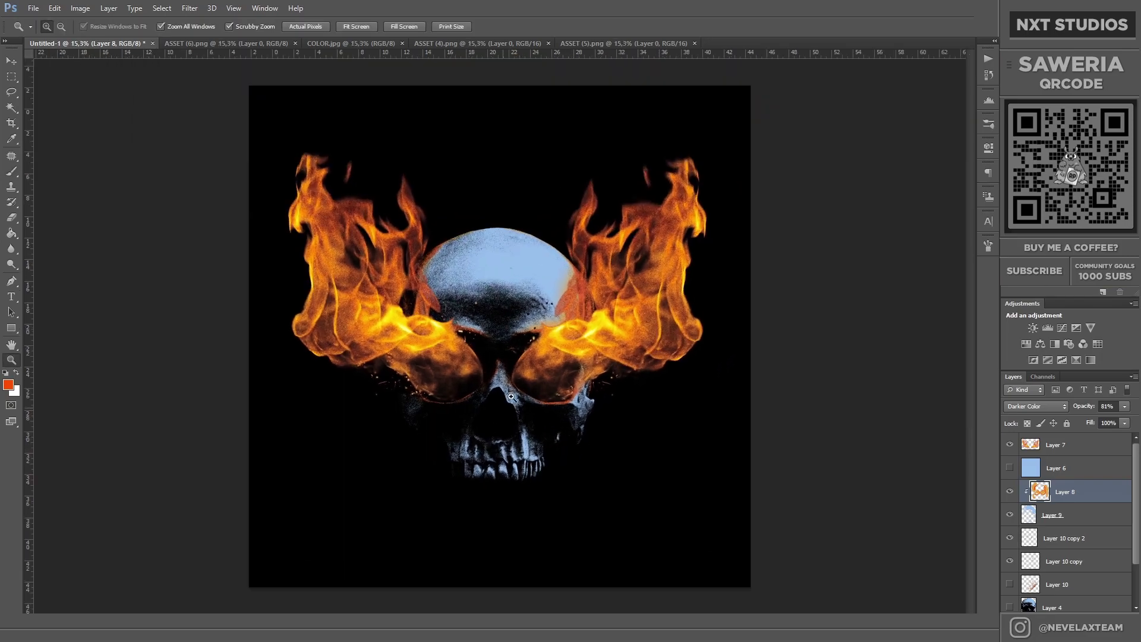
Step: Move the sparks up above the skull's left side and duplicate the sparks layer
{"action": "key", "text": "v"}
{"action": "left_click", "coordinate": [645, 399]}
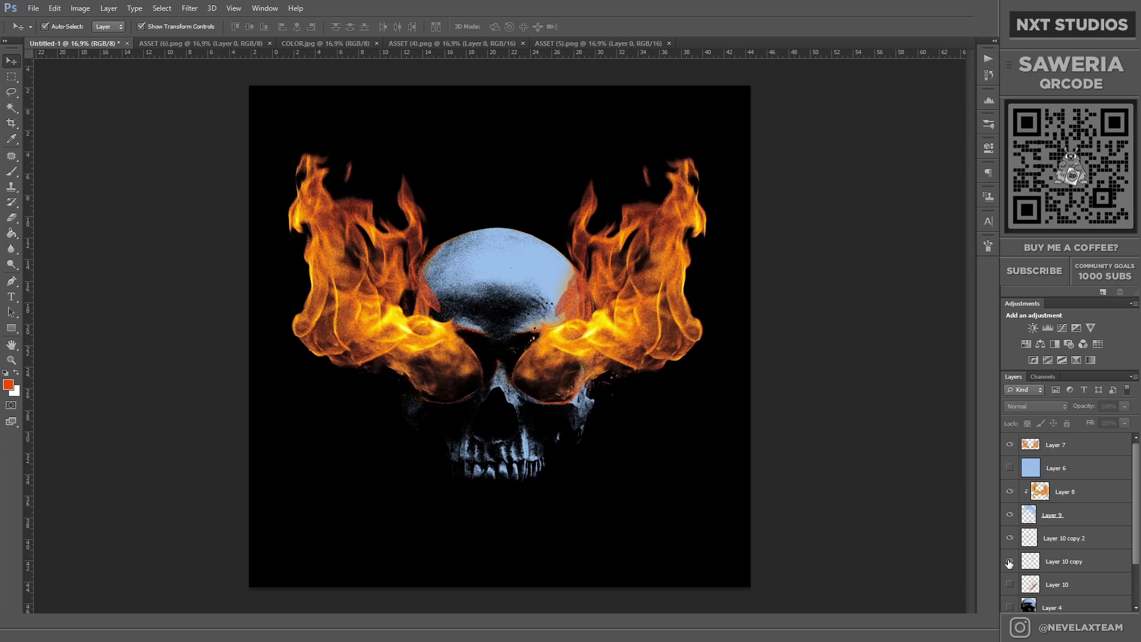
{"action": "scroll", "coordinate": [387, 398], "scroll_direction": "up", "scroll_amount": 2}
{"action": "left_click_drag", "start_coordinate": [389, 395], "coordinate": [420, 259]}
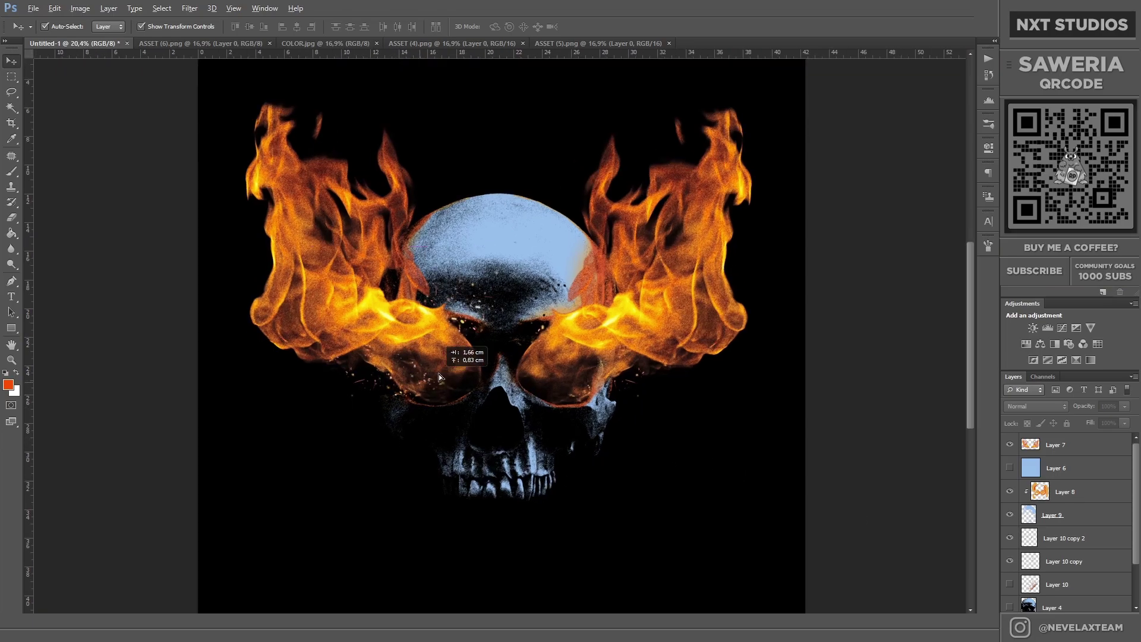
{"action": "key", "text": "ctrl+j"}
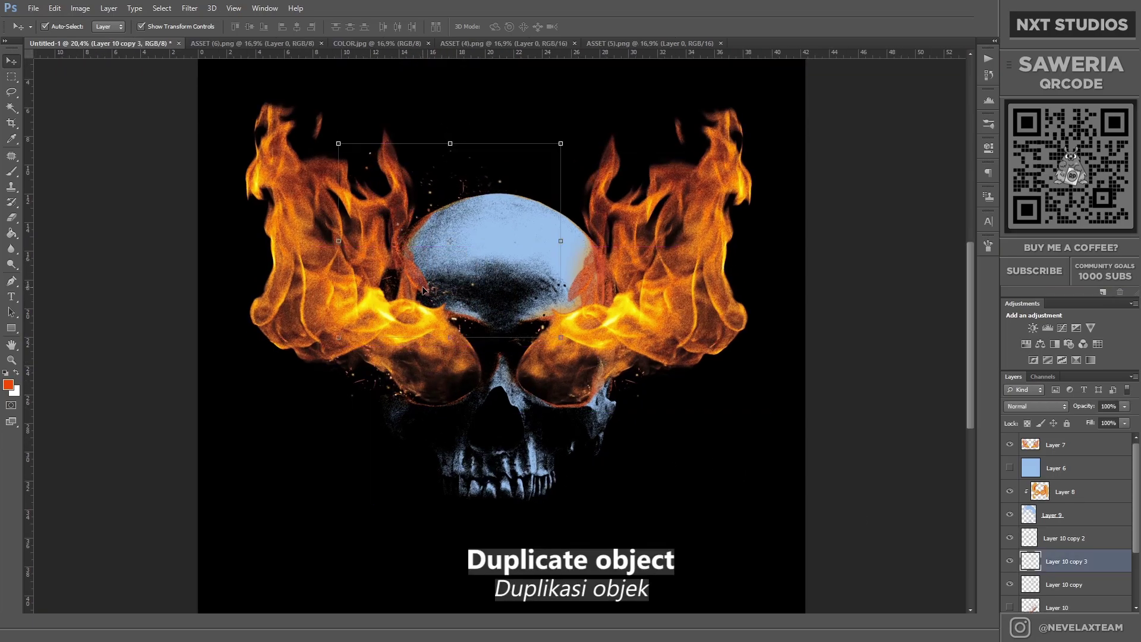
Step: Copy the sparks to the right and rotate the copy to about 172°
{"action": "key", "text": "e"}
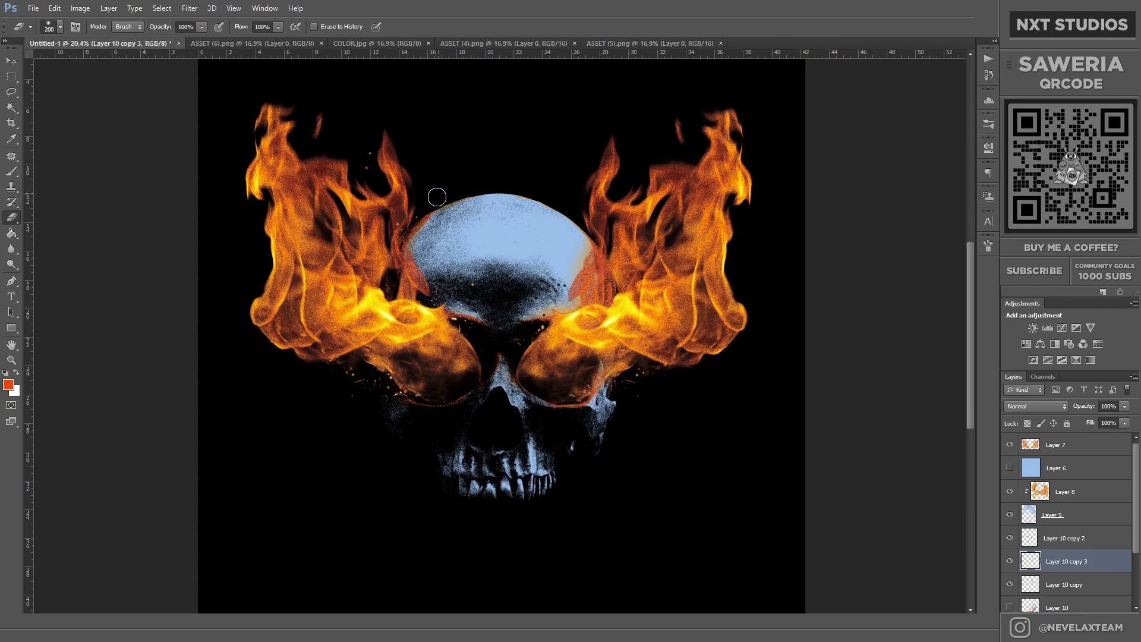
{"action": "key", "text": "c"}
{"action": "key", "text": "v"}
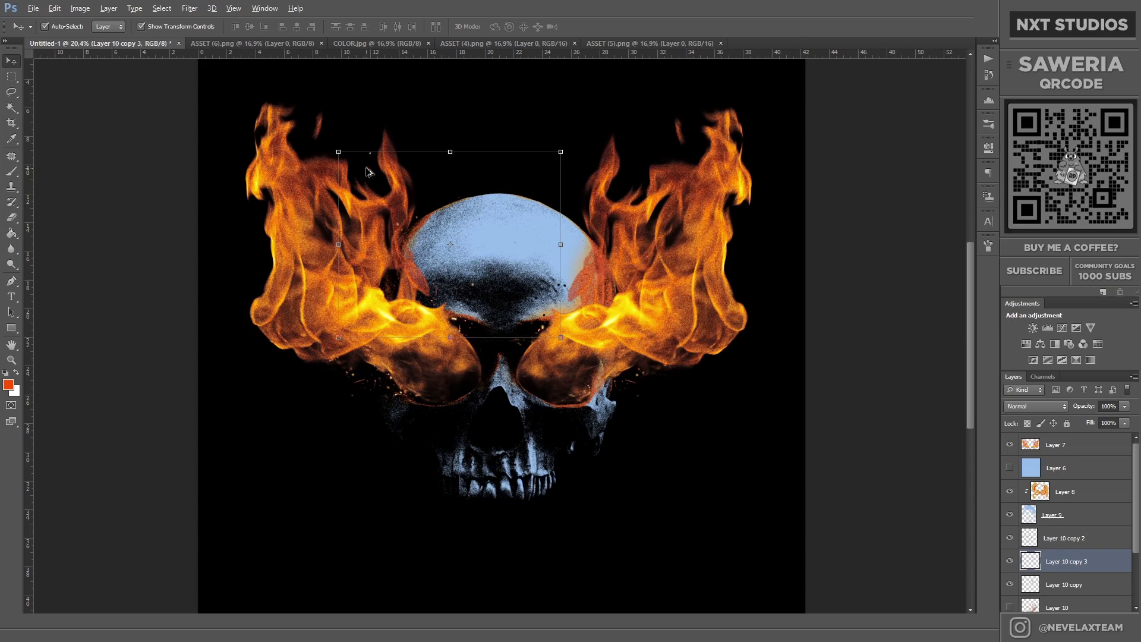
{"action": "left_click_drag", "start_coordinate": [367, 171], "coordinate": [615, 249]}
{"action": "key", "text": "ctrl+t"}
{"action": "mouse_move", "coordinate": [794, 440]}
{"action": "left_mouse_down"}
{"action": "mouse_move", "coordinate": [588, 274]}
{"action": "mouse_move", "coordinate": [718, 220]}
{"action": "left_mouse_up"}
{"action": "key", "text": "Return"}
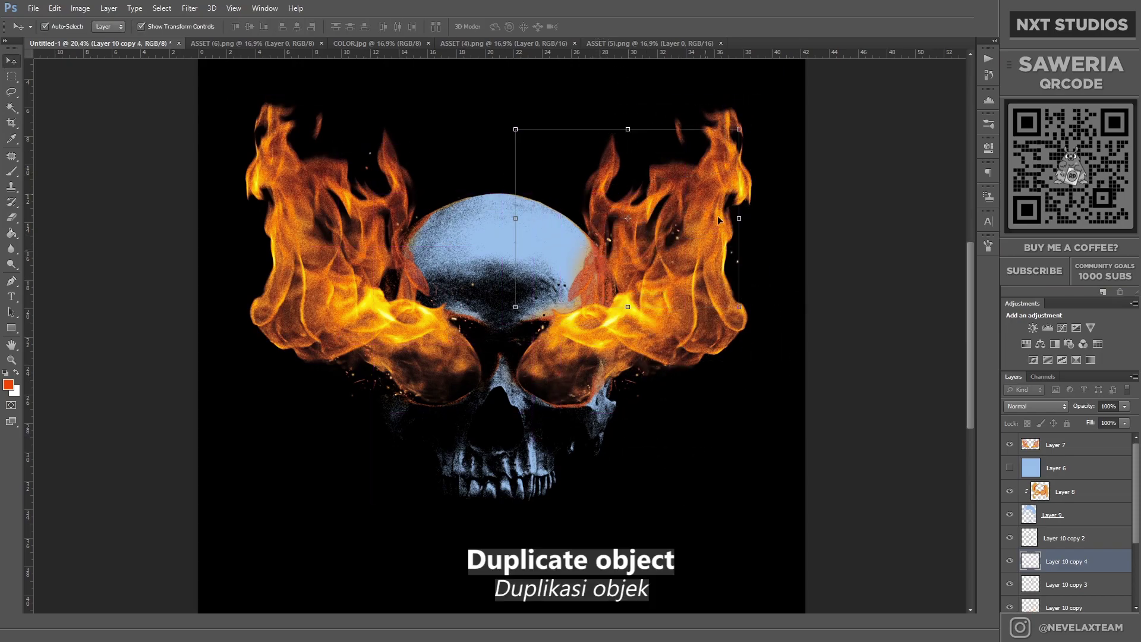
Step: Step through the Layer 10 spark copies for eraser touch-ups
{"action": "key", "text": "e"}
{"action": "scroll", "coordinate": [713, 249], "scroll_direction": "down", "scroll_amount": 3}
{"action": "scroll", "coordinate": [654, 256], "scroll_direction": "up", "scroll_amount": 2}
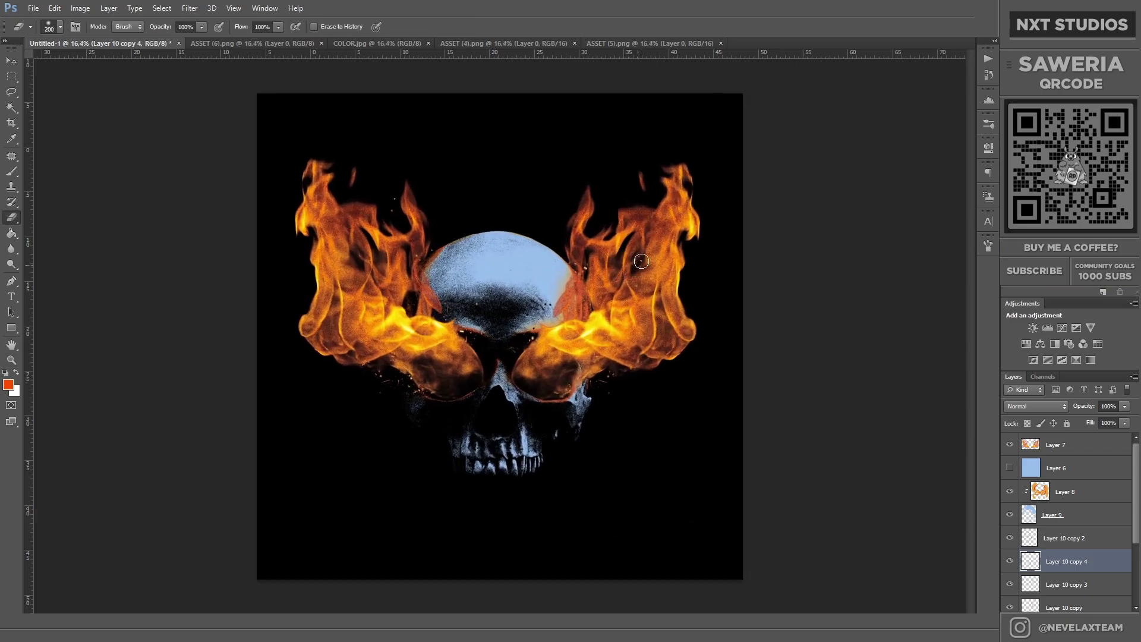
{"action": "left_click", "coordinate": [1052, 538]}
{"action": "left_click", "coordinate": [1050, 585]}
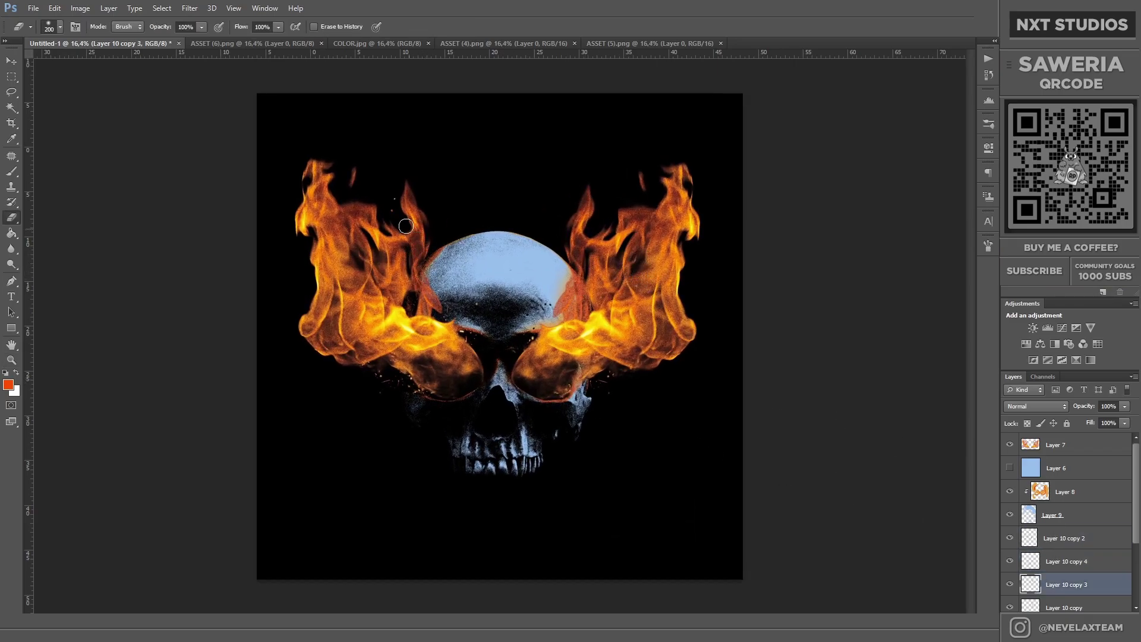
{"action": "scroll", "coordinate": [1116, 561], "scroll_direction": "down", "scroll_amount": 2}
{"action": "left_click", "coordinate": [1064, 550]}
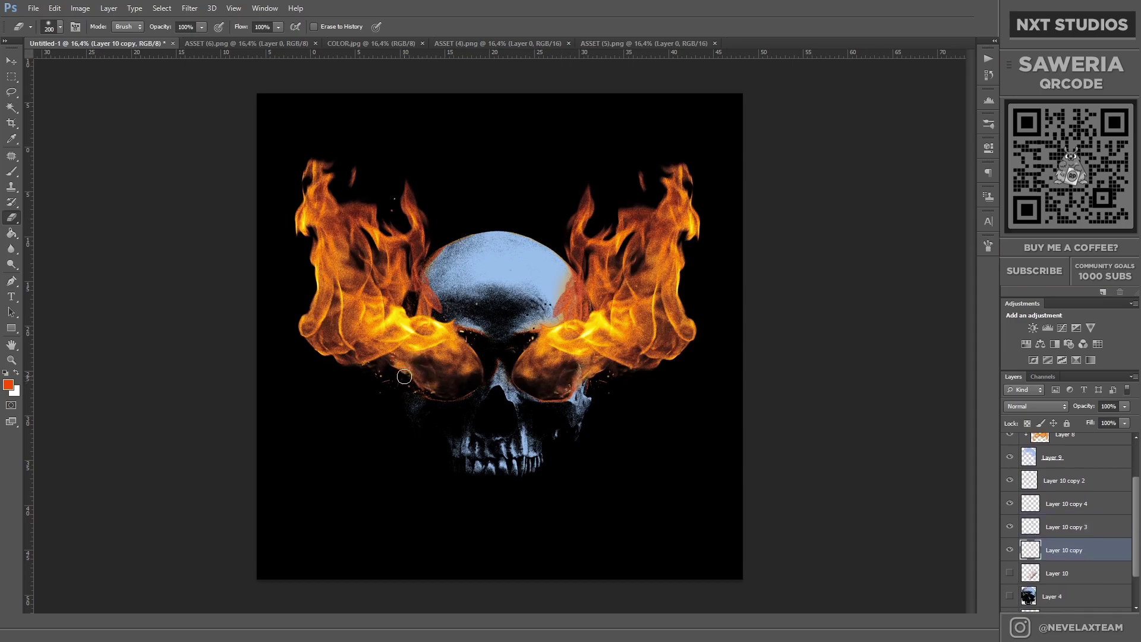
{"action": "key", "text": "alt+bracketleft"}
{"action": "key", "text": "alt+bracketright"}
{"action": "key", "text": "alt+bracketright"}
{"action": "key", "text": "alt+bracketleft"}
{"action": "left_click", "coordinate": [1044, 499]}
{"action": "scroll", "coordinate": [559, 390], "scroll_direction": "up", "scroll_amount": 3}
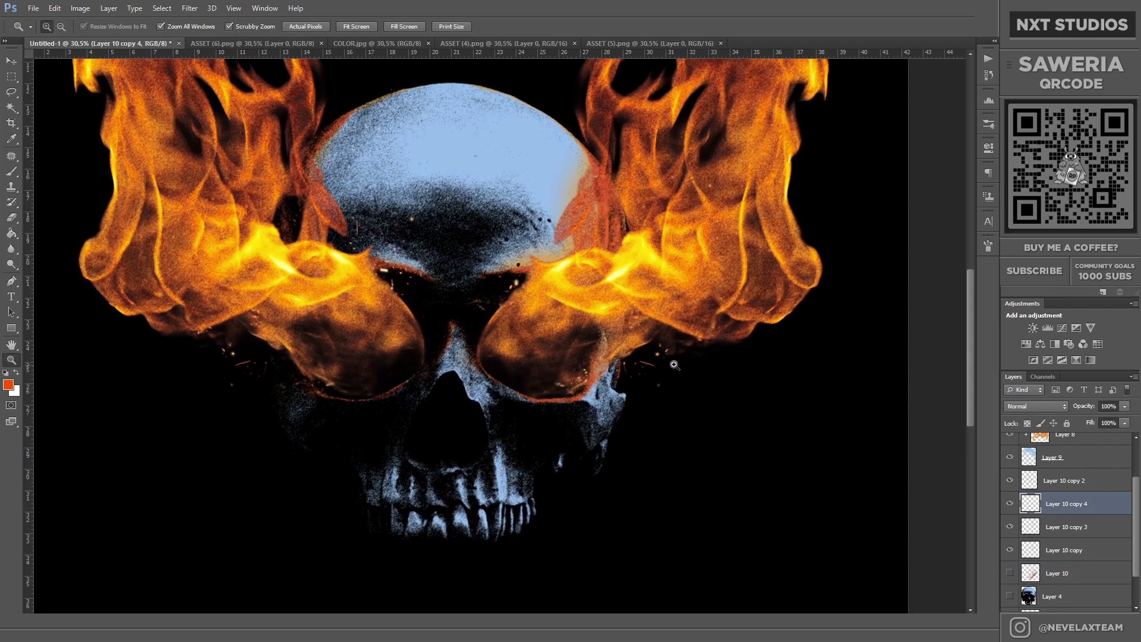
Step: Select the Layer 10 copy 2 sparks, zoom out, and hide Layer 8's orange paint
{"action": "key", "text": "v"}
{"action": "left_click", "coordinate": [666, 357]}
{"action": "key", "text": "e"}
{"action": "key", "text": "z"}
{"action": "scroll", "coordinate": [526, 339], "scroll_direction": "down", "scroll_amount": 3}
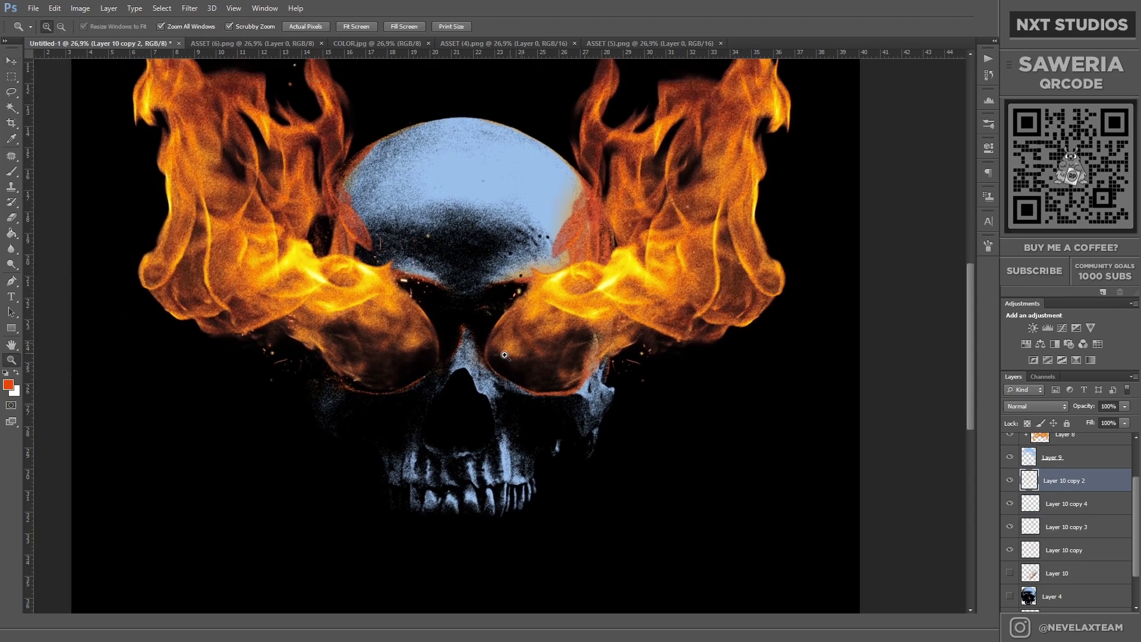
{"action": "key", "text": "v"}
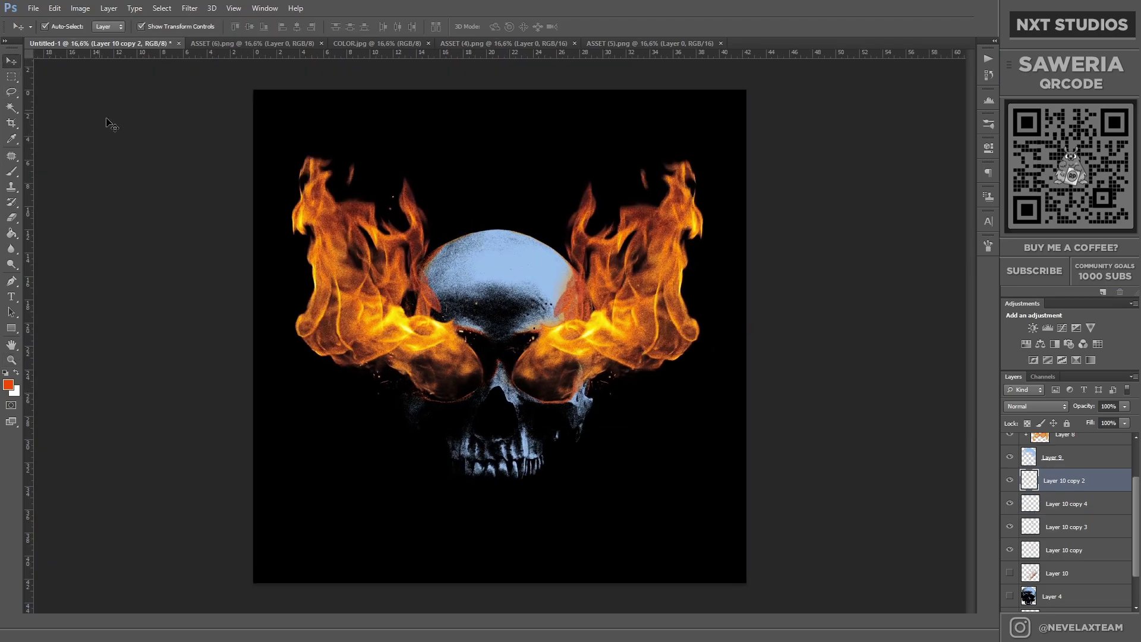
{"action": "scroll", "coordinate": [1064, 523], "scroll_direction": "up", "scroll_amount": 2}
{"action": "left_click", "coordinate": [1009, 481]}
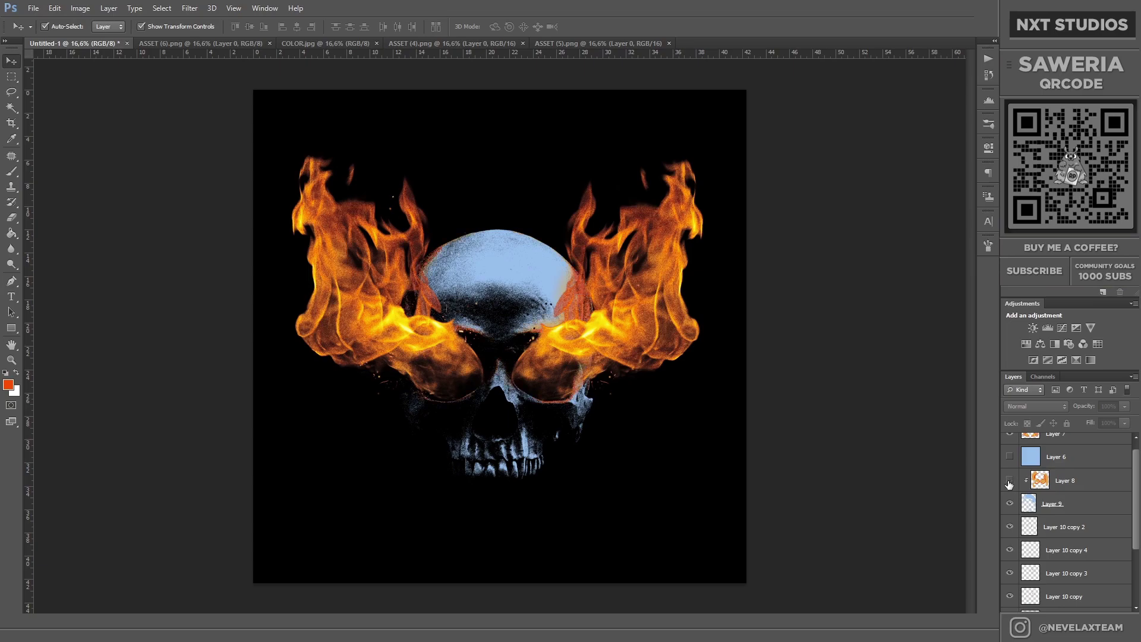
Step: Delete Layer 8 and add a new empty layer clipped to the skull
{"action": "left_click", "coordinate": [1055, 480]}
{"action": "key", "text": "Delete"}
{"action": "right_click", "coordinate": [1052, 480]}
{"action": "key", "text": "ctrl+shift+alt+n"}
{"action": "key", "text": "ctrl+alt+g"}
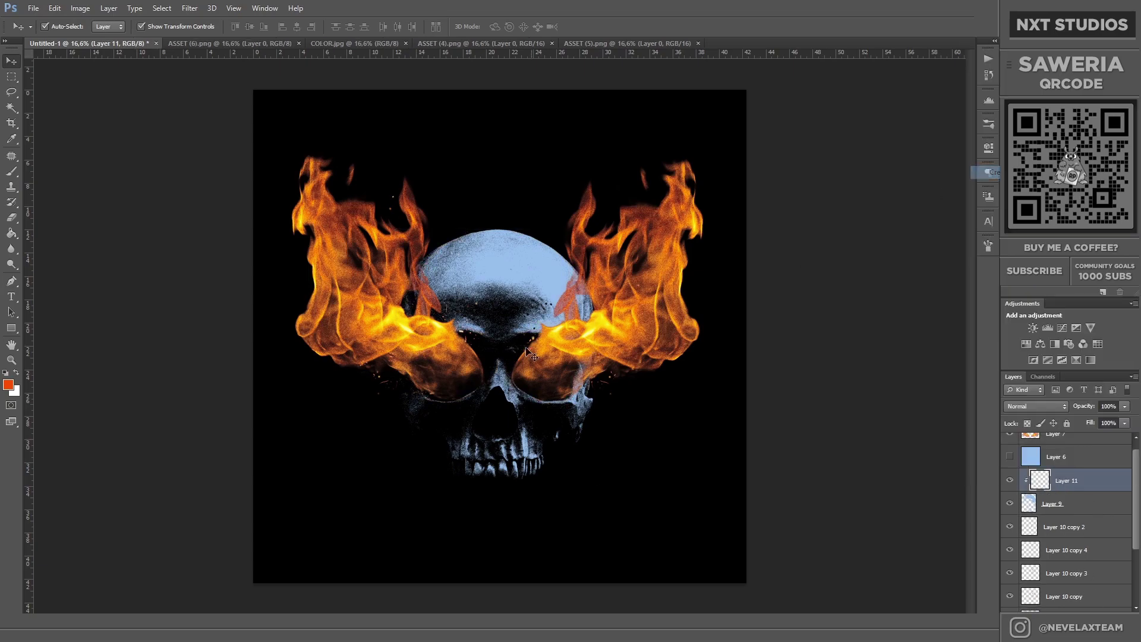
{"action": "scroll", "coordinate": [469, 386], "scroll_direction": "up", "scroll_amount": 2}
Step: Paint a sampled red-orange glow across the skull's eyes and down its right side
{"action": "key", "text": "b"}
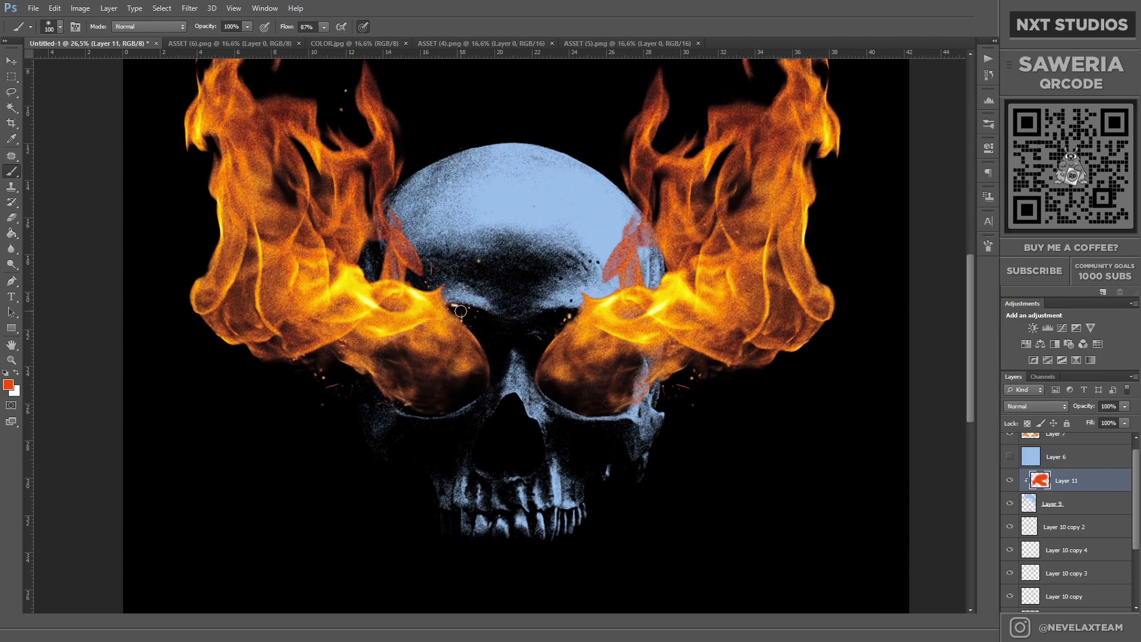
{"action": "left_click", "coordinate": [457, 305], "text": "alt"}
{"action": "left_click_drag", "start_coordinate": [487, 314], "coordinate": [559, 323]}
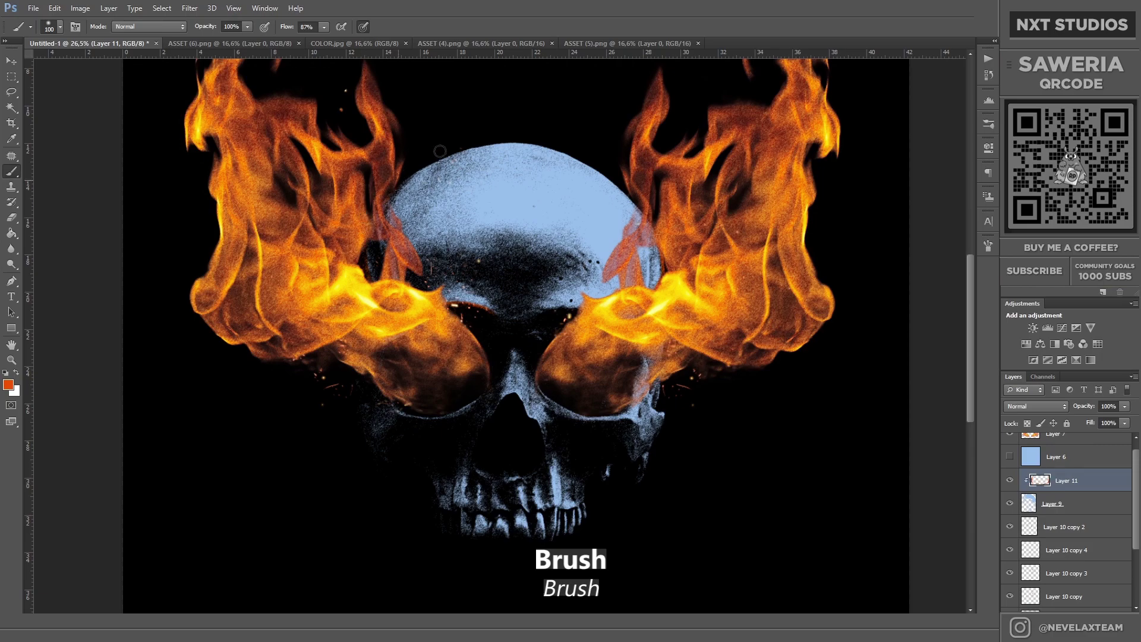
{"action": "left_click_drag", "start_coordinate": [668, 359], "coordinate": [666, 414]}
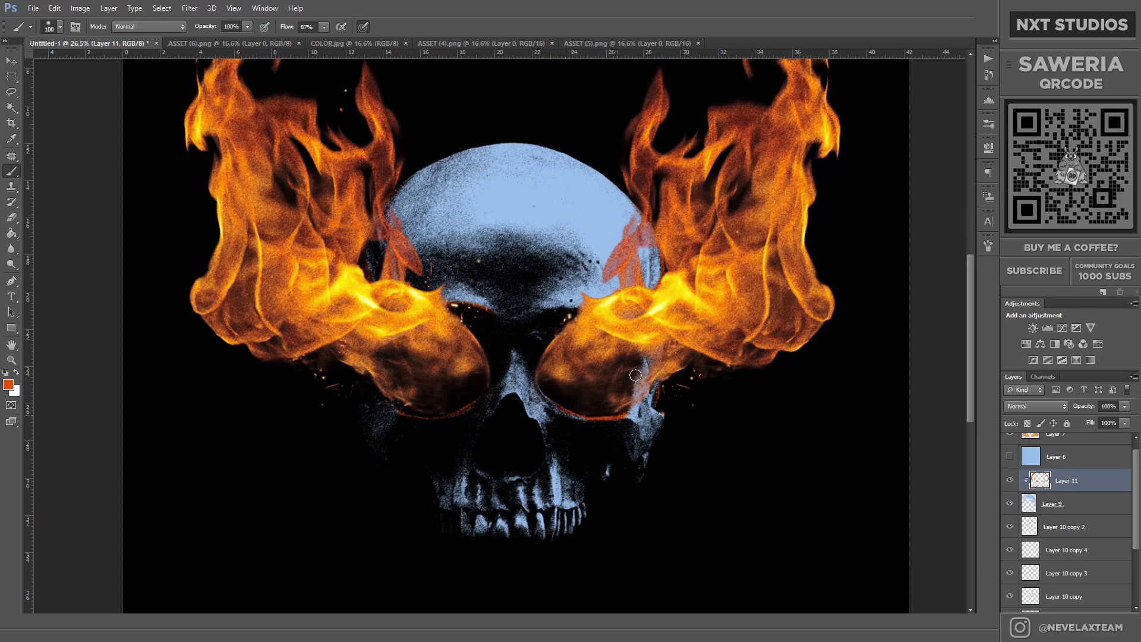
Step: Select Layer 11, dismiss the warning, and zoom to review the glow
{"action": "key", "text": "e"}
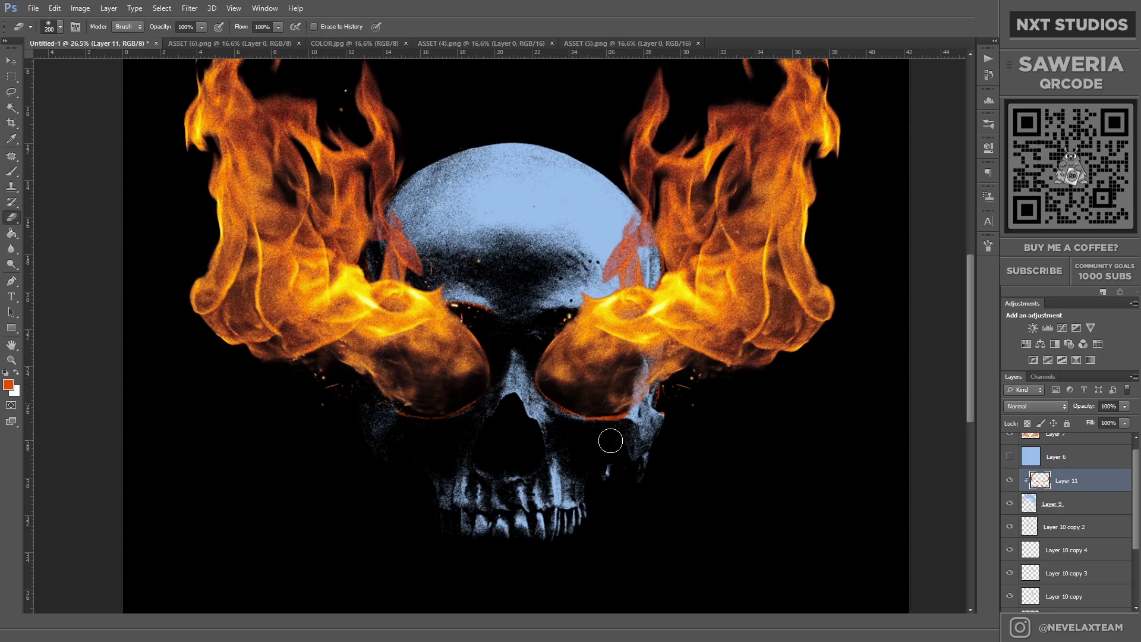
{"action": "scroll", "coordinate": [497, 430], "scroll_direction": "down", "scroll_amount": 3}
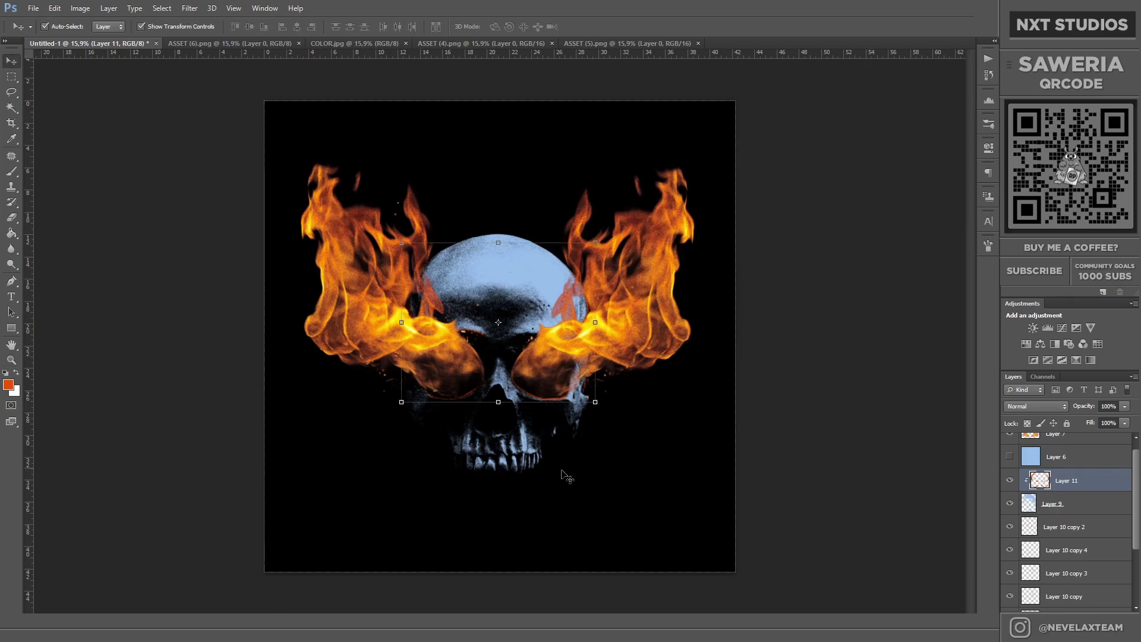
{"action": "scroll", "coordinate": [500, 408], "scroll_direction": "up", "scroll_amount": 1}
{"action": "left_click", "coordinate": [475, 410]}
{"action": "key", "text": "Return"}
{"action": "left_click", "coordinate": [1067, 481]}
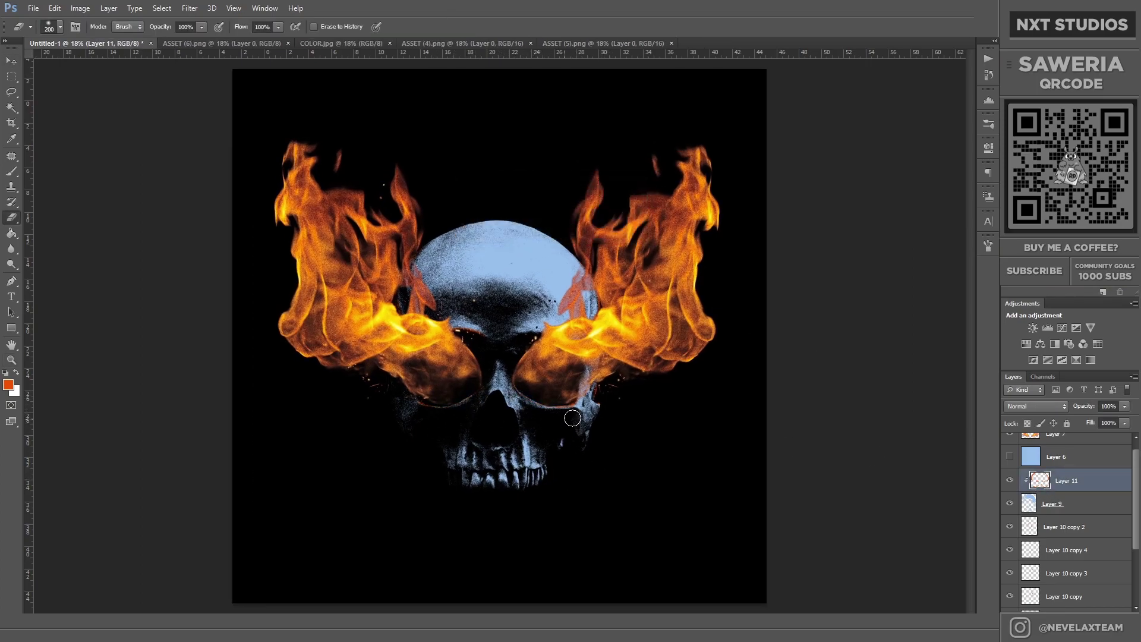
{"action": "key", "text": "z"}
{"action": "scroll", "coordinate": [613, 452], "scroll_direction": "up", "scroll_amount": 2}
{"action": "scroll", "coordinate": [434, 273], "scroll_direction": "down", "scroll_amount": 2}
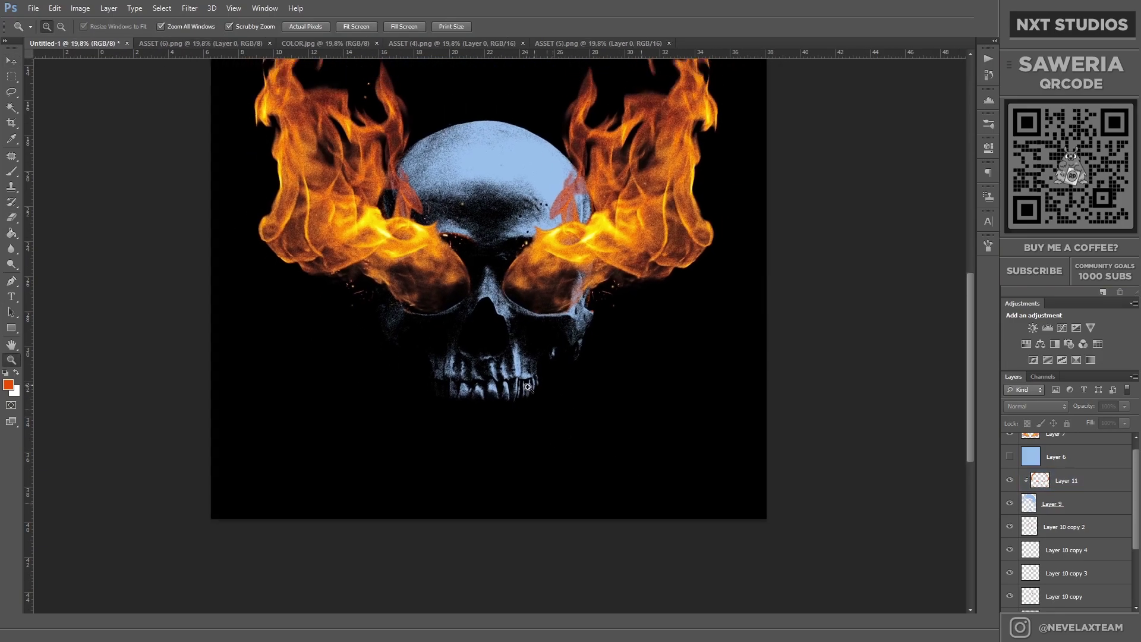
{"action": "scroll", "coordinate": [697, 369], "scroll_direction": "up", "scroll_amount": 1}
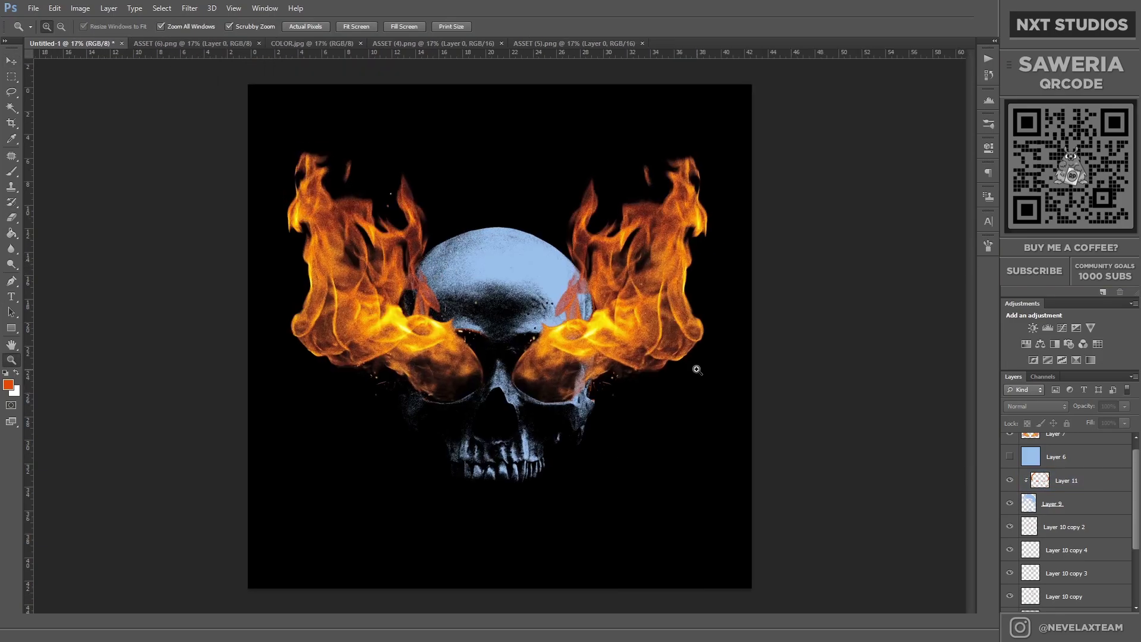
Step: Group the skull and flame layers into Group 1 and delete stray Layer 2
{"action": "left_click", "coordinate": [11, 61]}
{"action": "scroll", "coordinate": [1063, 475], "scroll_direction": "down", "scroll_amount": 1}
{"action": "left_click", "coordinate": [1064, 469]}
{"action": "right_click", "coordinate": [1075, 469]}
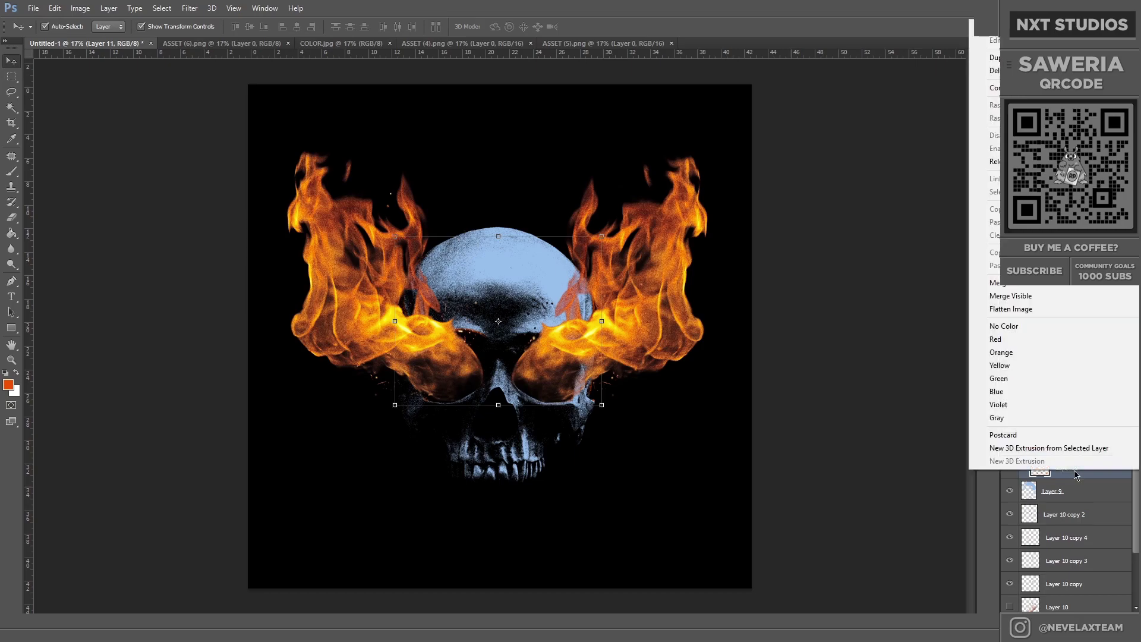
{"action": "left_click", "coordinate": [1074, 469]}
{"action": "scroll", "coordinate": [1080, 524], "scroll_direction": "down", "scroll_amount": 2}
{"action": "left_click", "coordinate": [1064, 537], "text": "shift"}
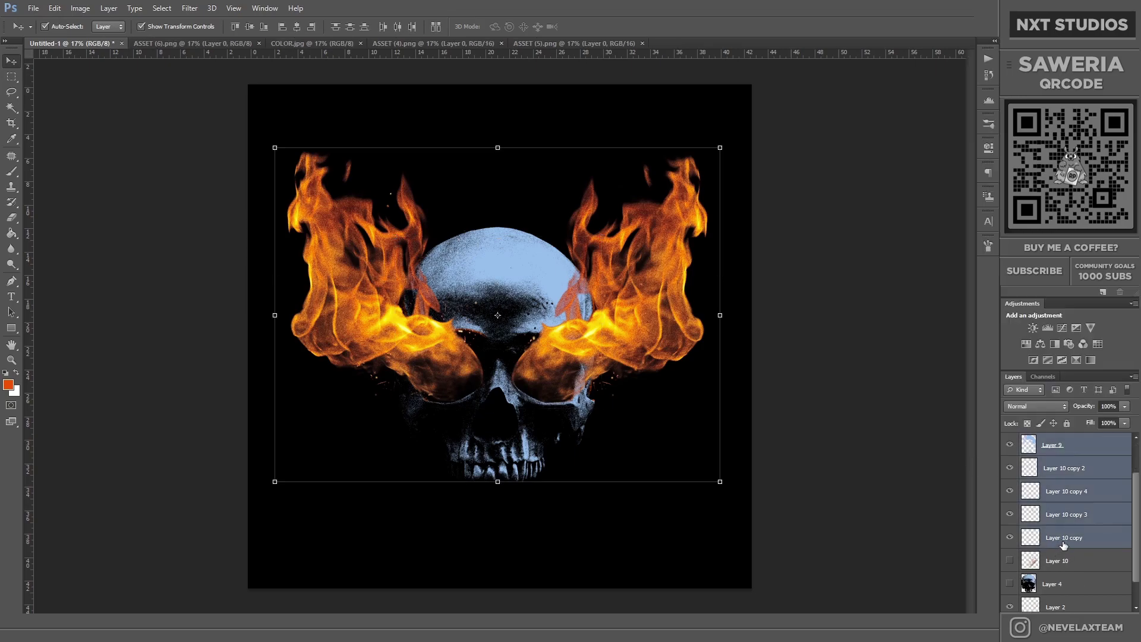
{"action": "left_click", "coordinate": [1058, 584], "text": "shift"}
{"action": "key", "text": "ctrl+g"}
{"action": "left_click", "coordinate": [1044, 469]}
{"action": "key", "text": "Delete"}
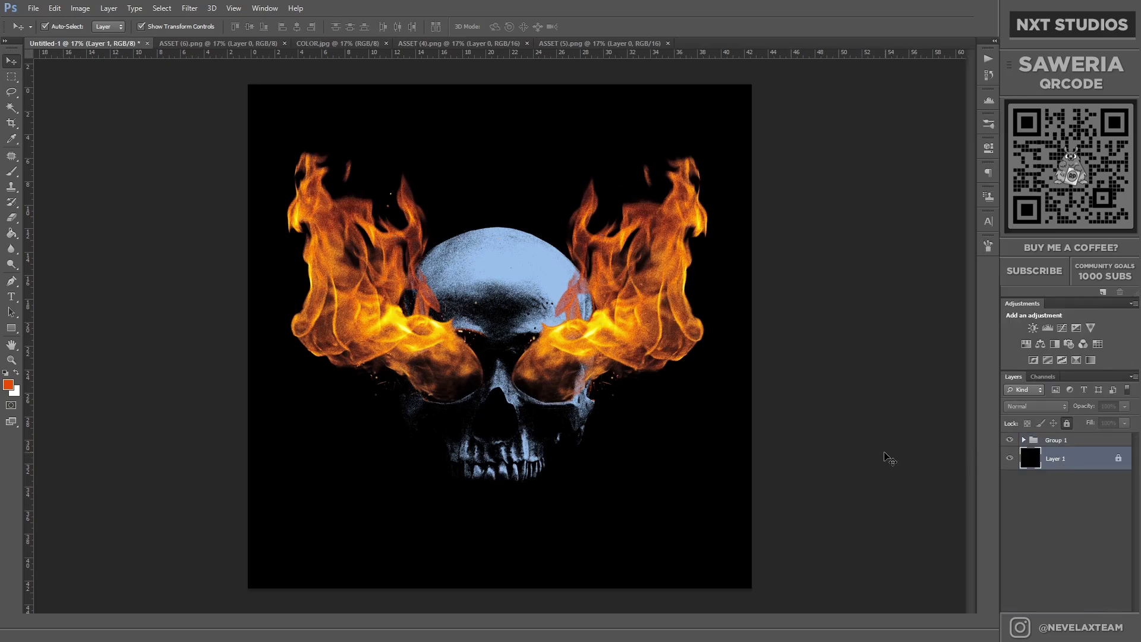
Step: Scale Group 1 down to about 89% around its centre and commit
{"action": "left_click", "coordinate": [1078, 439]}
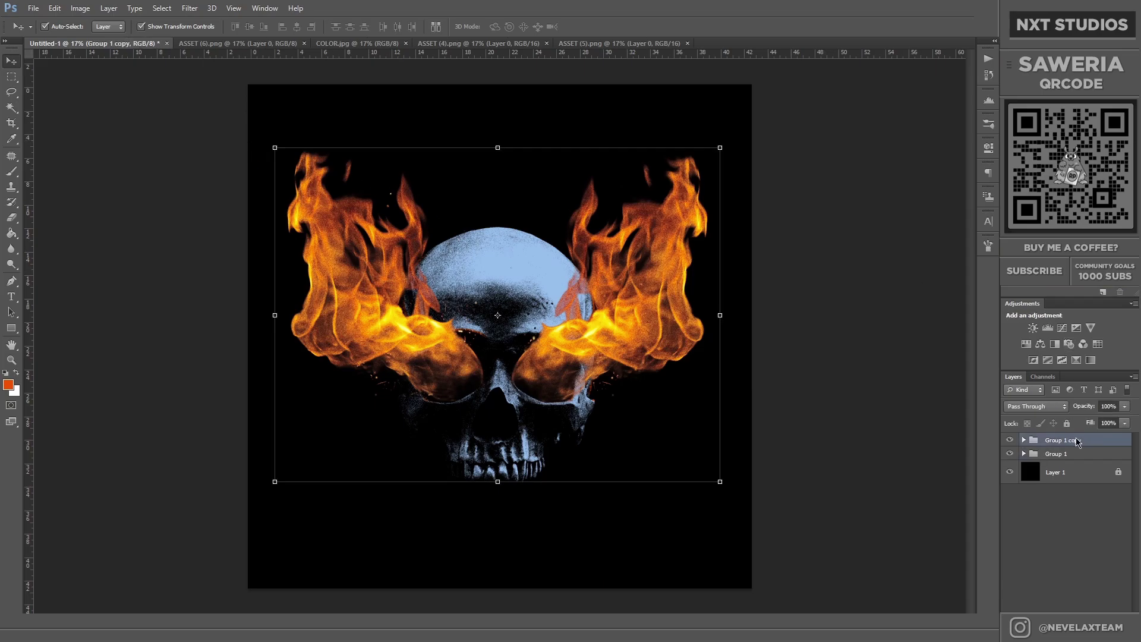
{"action": "right_click", "coordinate": [1022, 449]}
{"action": "left_click", "coordinate": [1010, 324], "text": "alt"}
{"action": "left_click", "coordinate": [1009, 462]}
{"action": "left_click", "coordinate": [615, 310]}
{"action": "key", "text": "ctrl+t"}
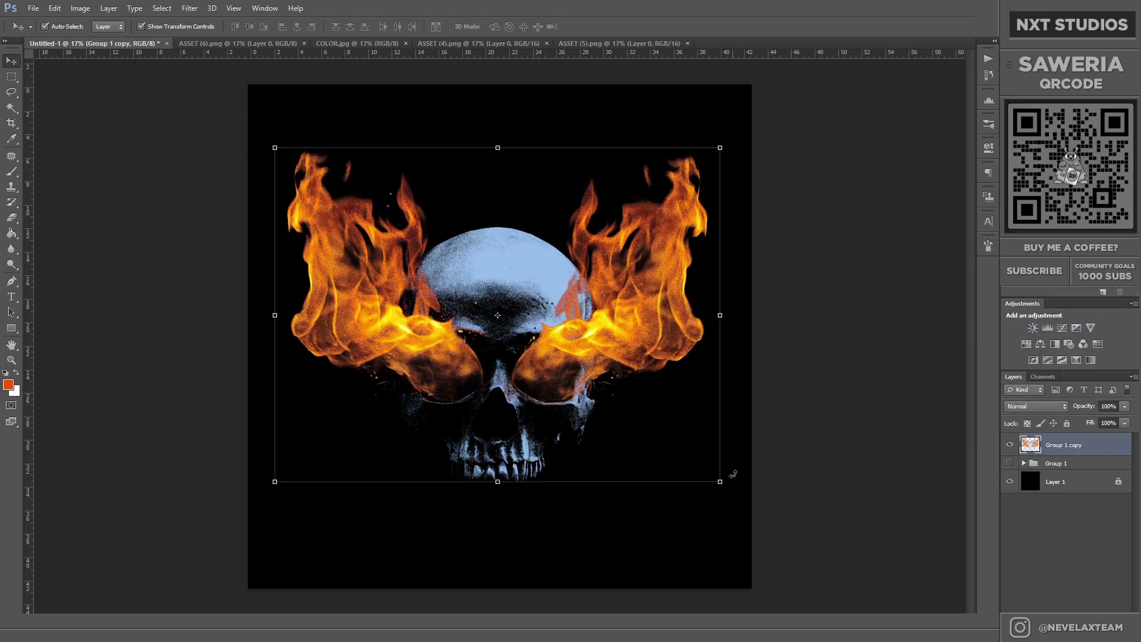
{"action": "left_click_drag", "start_coordinate": [727, 479], "coordinate": [682, 467]}
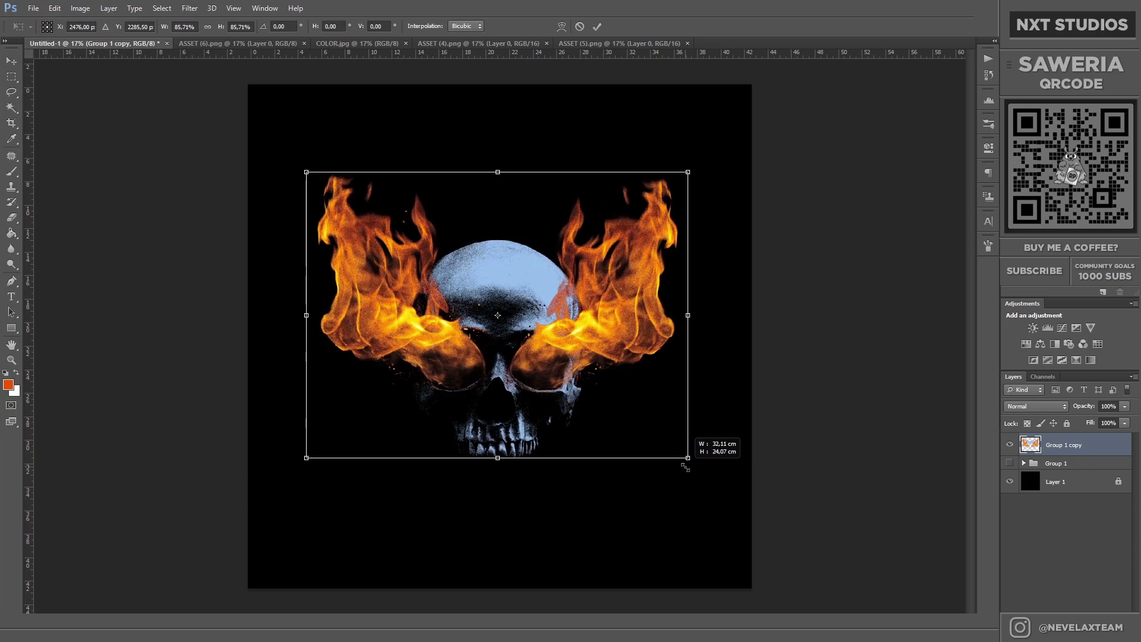
{"action": "key", "text": "Escape"}
{"action": "key", "text": "ctrl+alt+z"}
{"action": "key", "text": "ctrl+alt+z"}
{"action": "left_click_drag", "start_coordinate": [720, 480], "coordinate": [696, 463]}
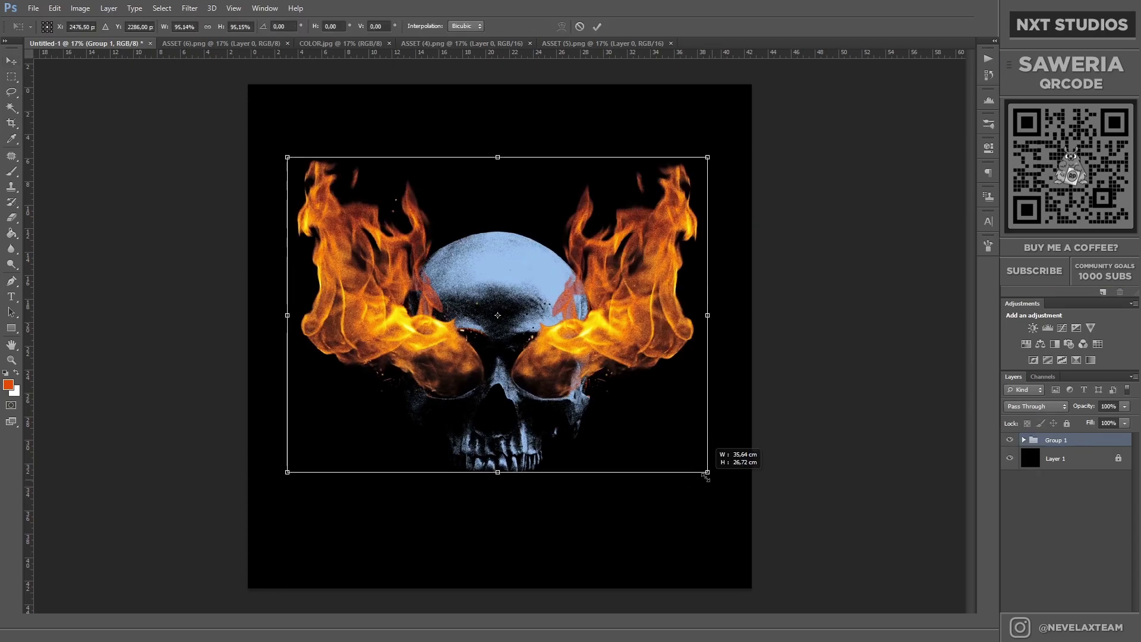
{"action": "left_click", "coordinate": [597, 26]}
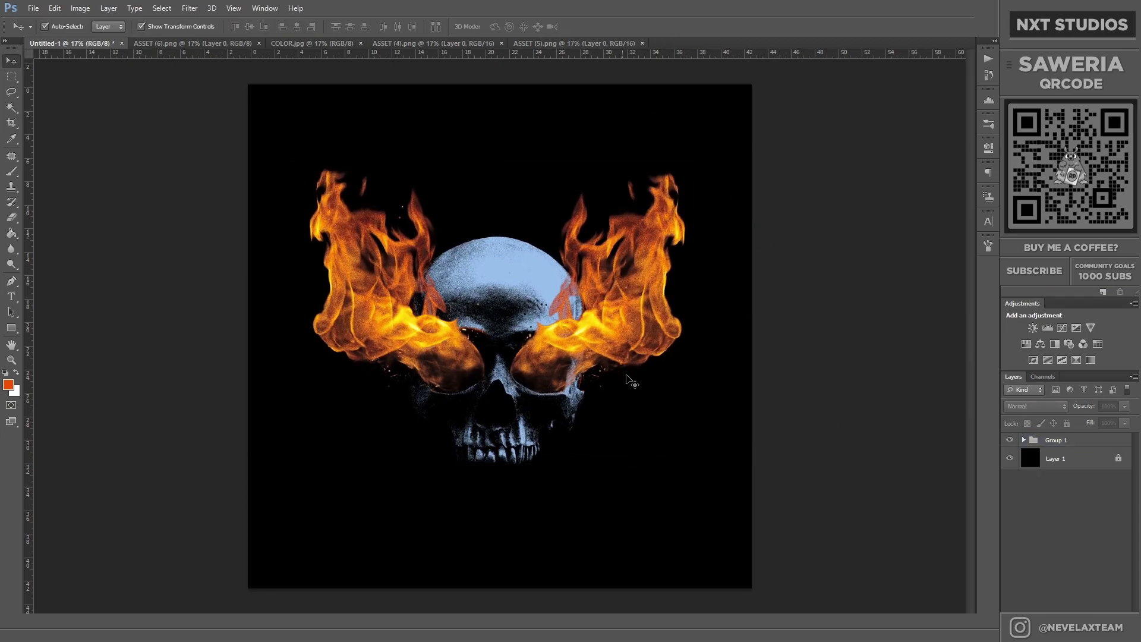
Step: Add a Hue/Saturation adjustment clipped to the flames layer with Hue about -9
{"action": "key", "text": "ctrl+0"}
{"action": "left_click", "coordinate": [11, 328]}
{"action": "left_click", "coordinate": [60, 348]}
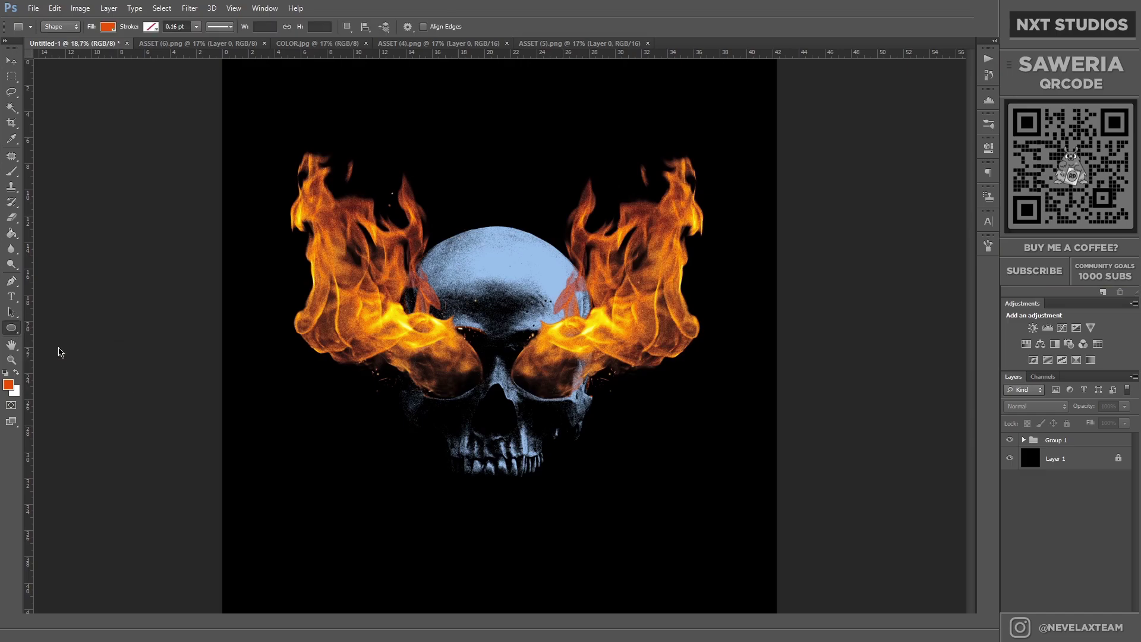
{"action": "left_click", "coordinate": [11, 63]}
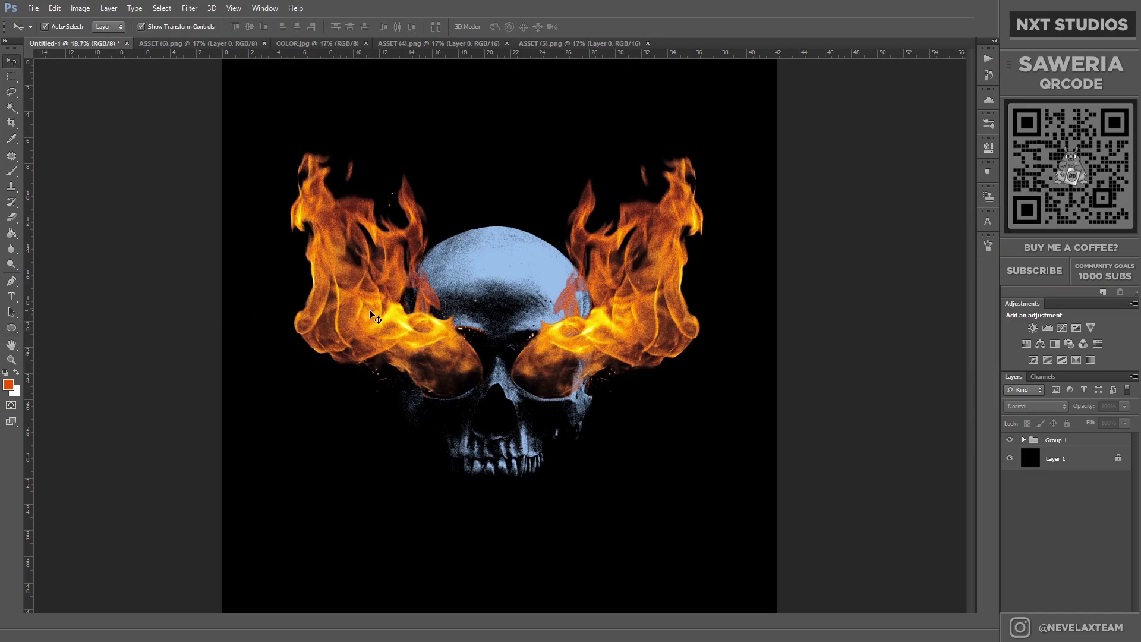
{"action": "left_click", "coordinate": [1026, 344]}
{"action": "right_click", "coordinate": [1100, 458]}
{"action": "left_click", "coordinate": [994, 145]}
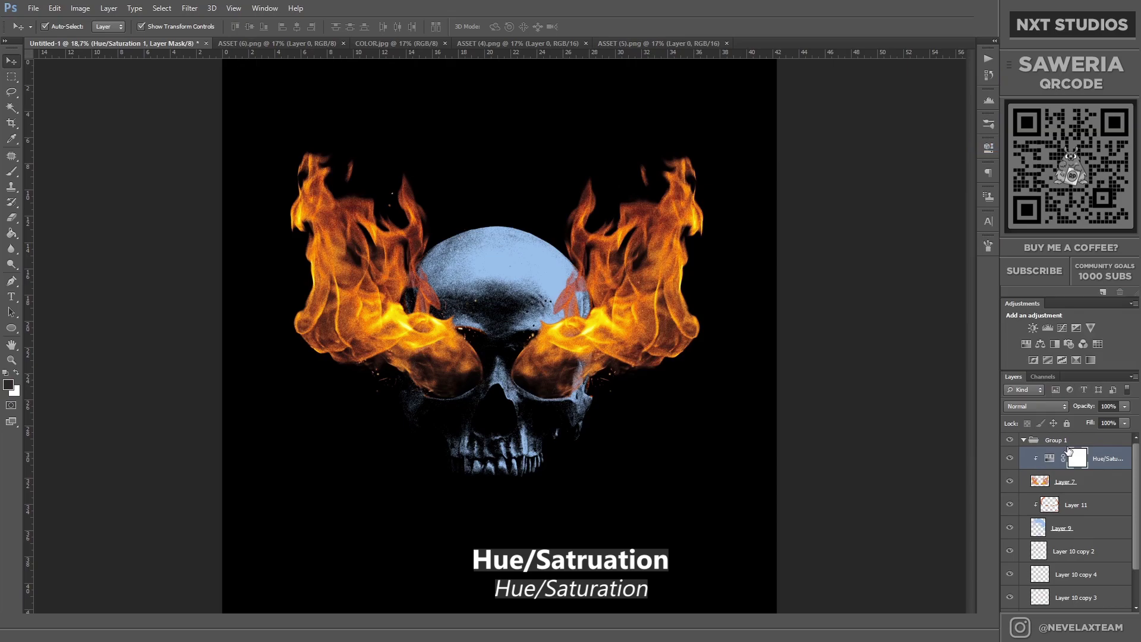
{"action": "left_click_drag", "start_coordinate": [885, 221], "coordinate": [881, 221]}
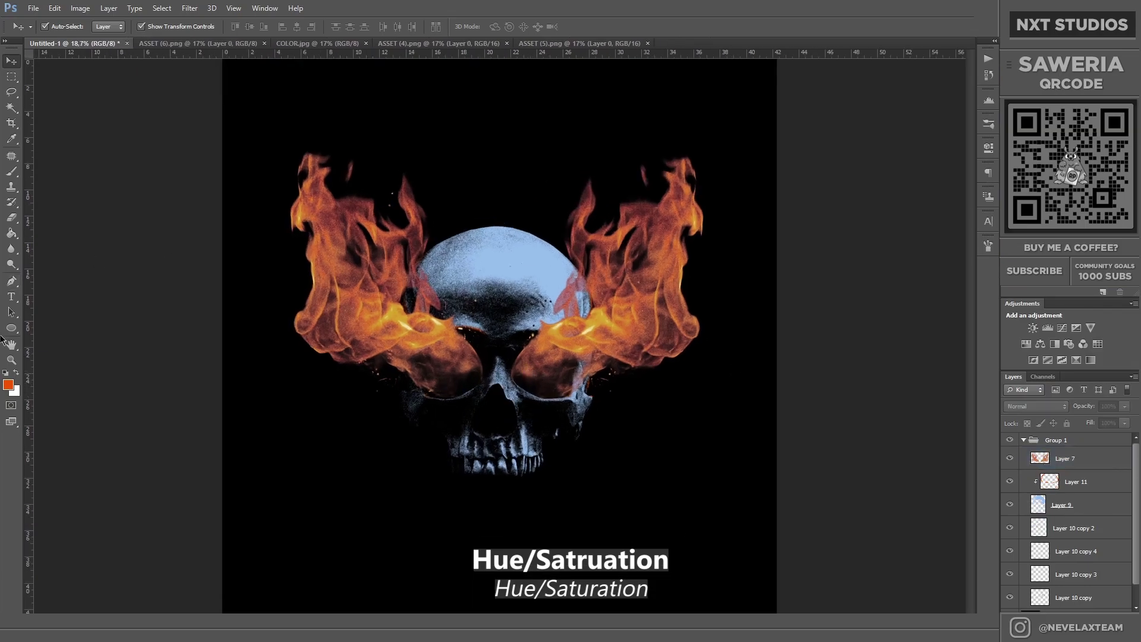
Step: Set the Ellipse Tool to no fill with a white stroke
{"action": "left_click", "coordinate": [12, 328]}
{"action": "left_click", "coordinate": [109, 26]}
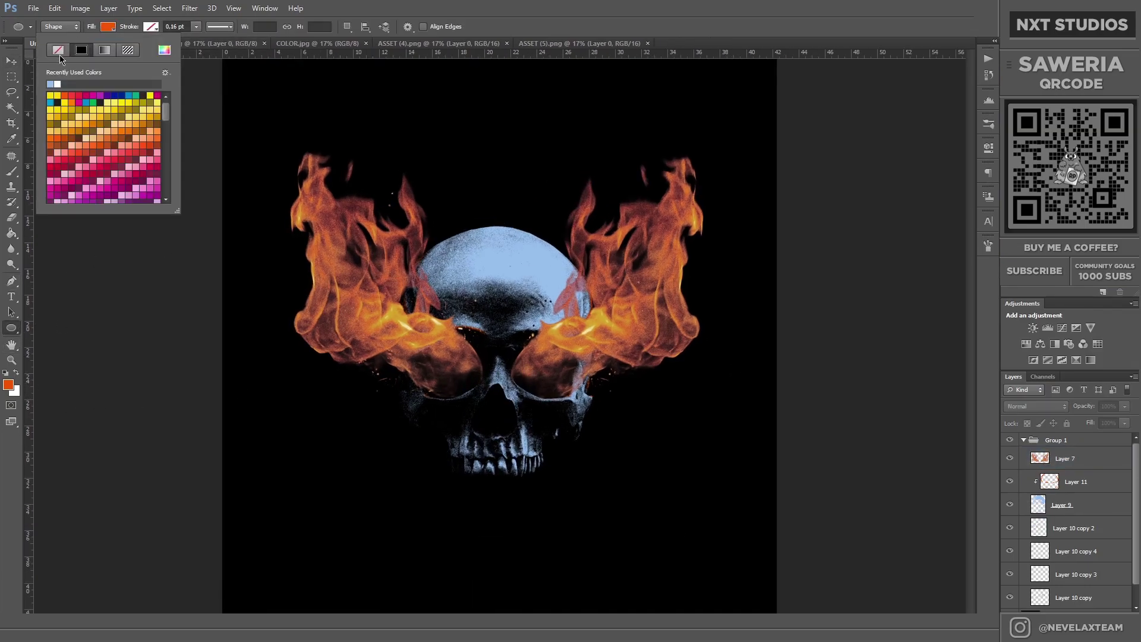
{"action": "left_click", "coordinate": [59, 50]}
{"action": "left_click", "coordinate": [151, 27]}
{"action": "left_click", "coordinate": [100, 84]}
{"action": "left_click", "coordinate": [108, 26]}
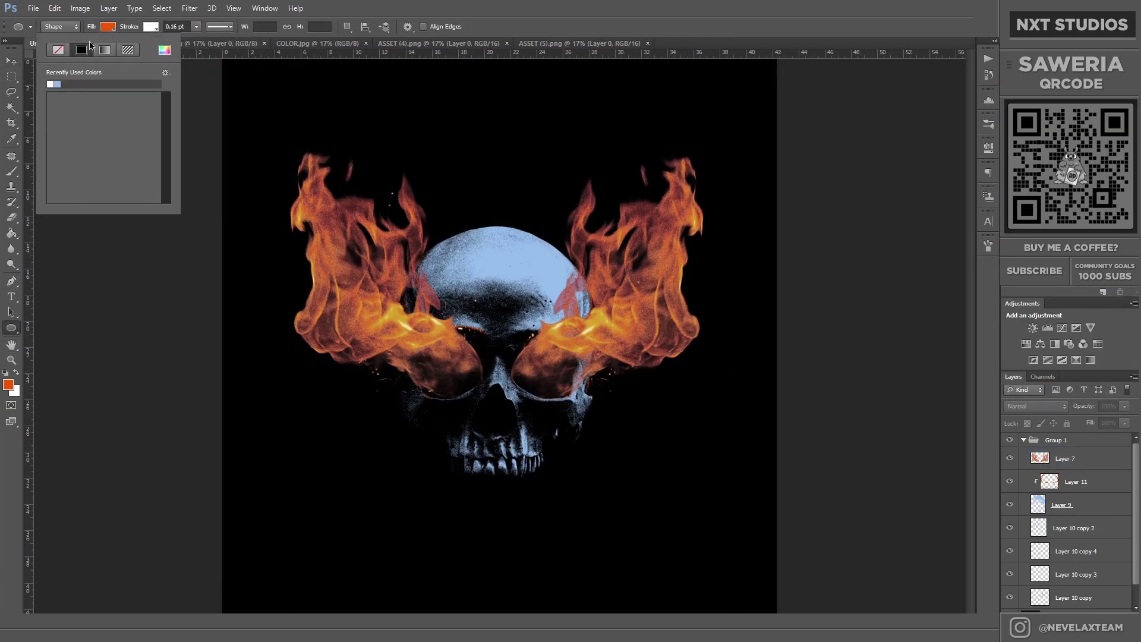
{"action": "left_click", "coordinate": [357, 153]}
Step: Draw a circle over the skull, centre it, and scale it to about 94%
{"action": "left_click_drag", "start_coordinate": [317, 182], "coordinate": [662, 528]}
{"action": "key", "text": "v"}
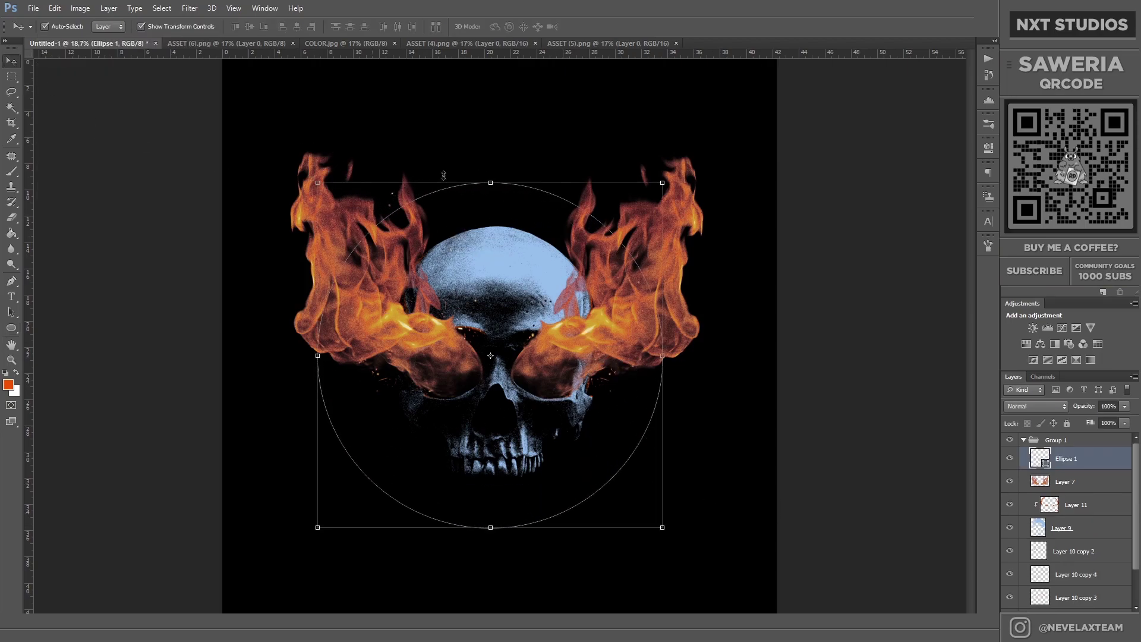
{"action": "left_click_drag", "start_coordinate": [513, 169], "coordinate": [522, 203]}
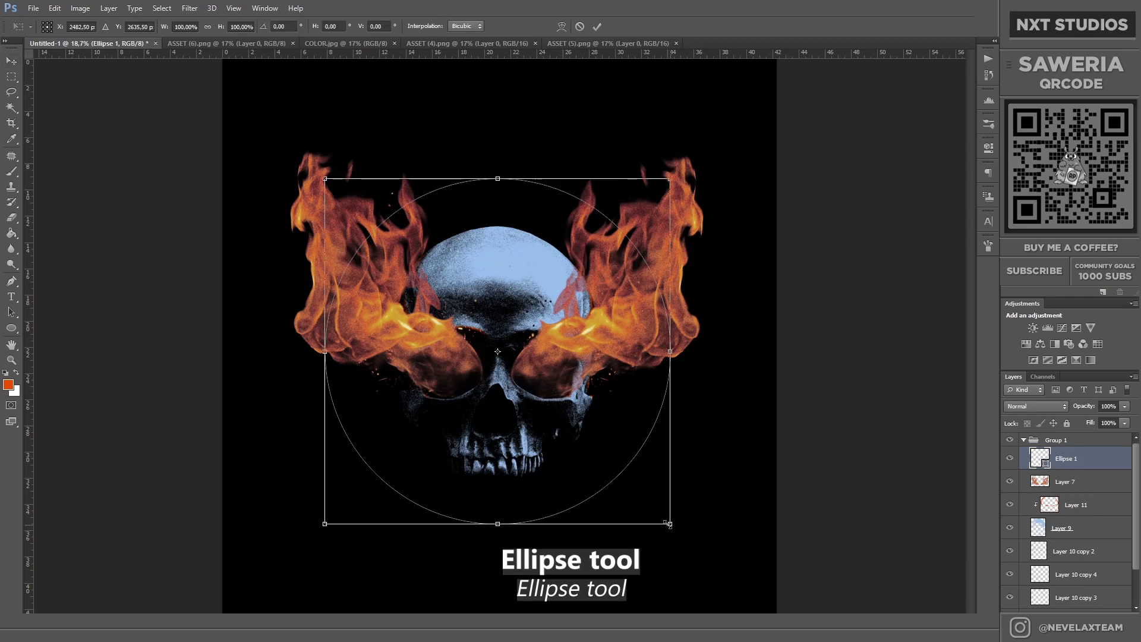
{"action": "left_click_drag", "start_coordinate": [670, 525], "coordinate": [659, 514]}
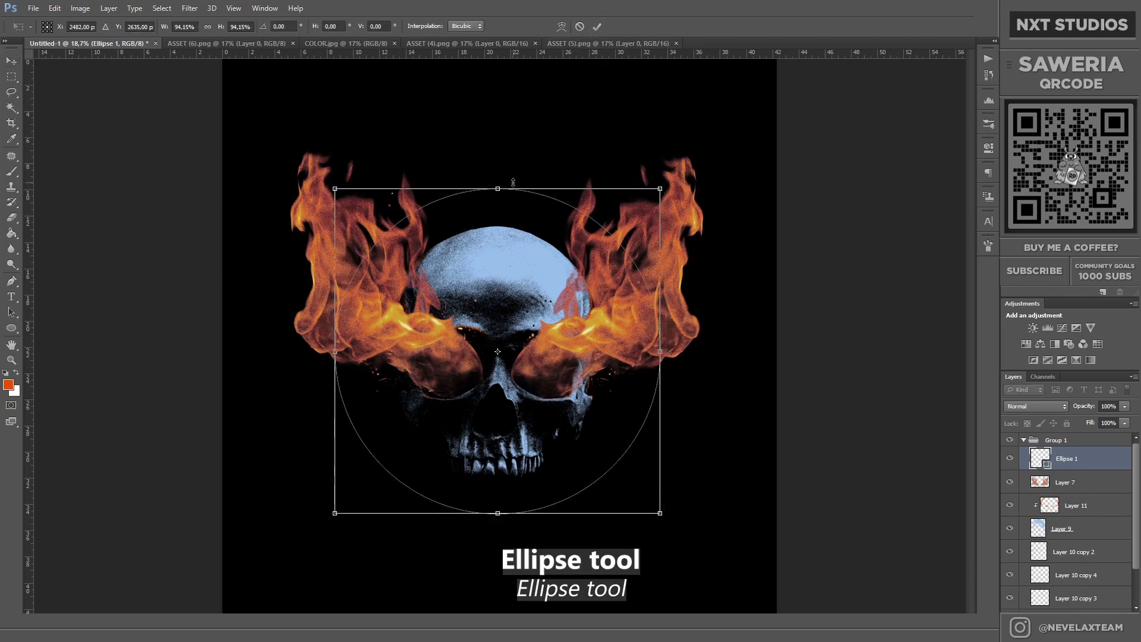
{"action": "left_click", "coordinate": [596, 26]}
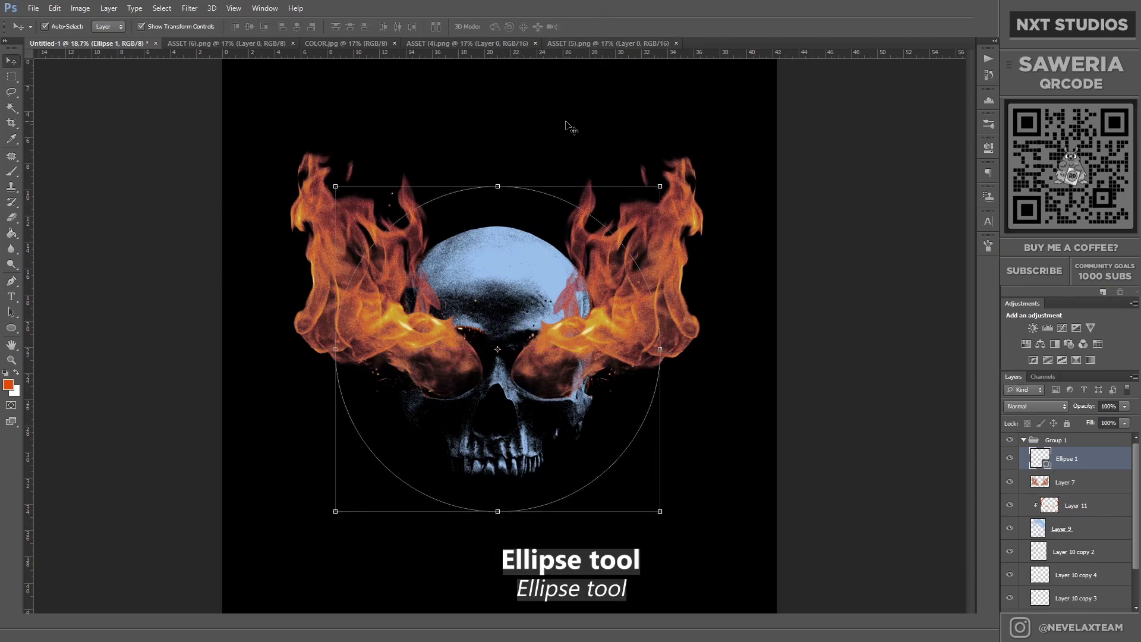
{"action": "left_click", "coordinate": [498, 181]}
Step: Start white type on the circle layer's outline path
{"action": "key", "text": "t"}
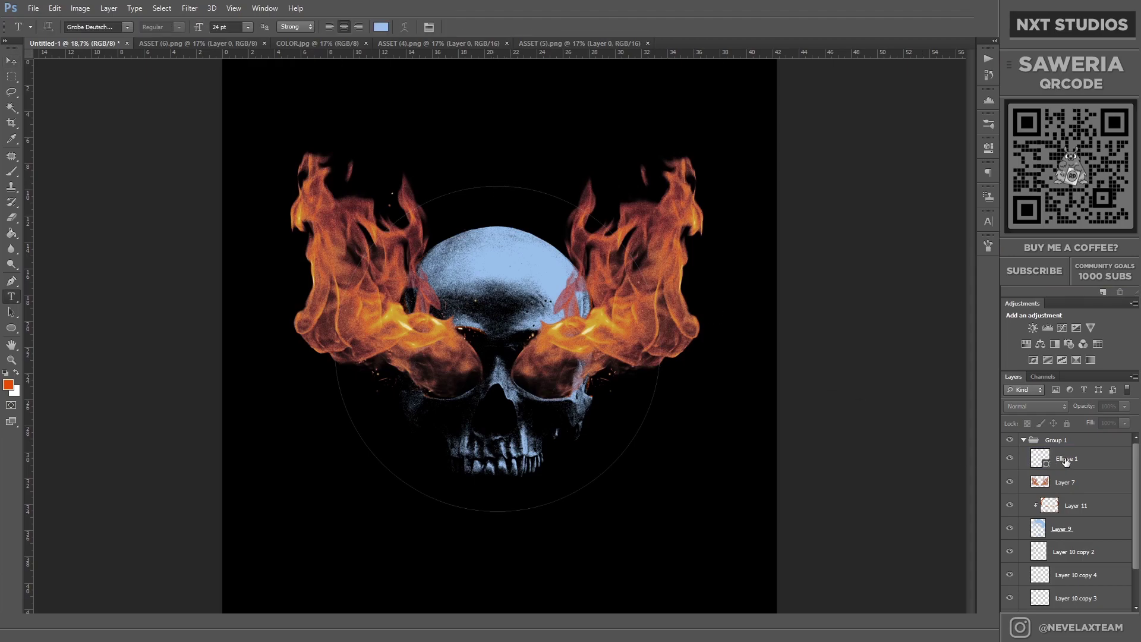
{"action": "left_click", "coordinate": [1066, 460]}
{"action": "left_click", "coordinate": [497, 185]}
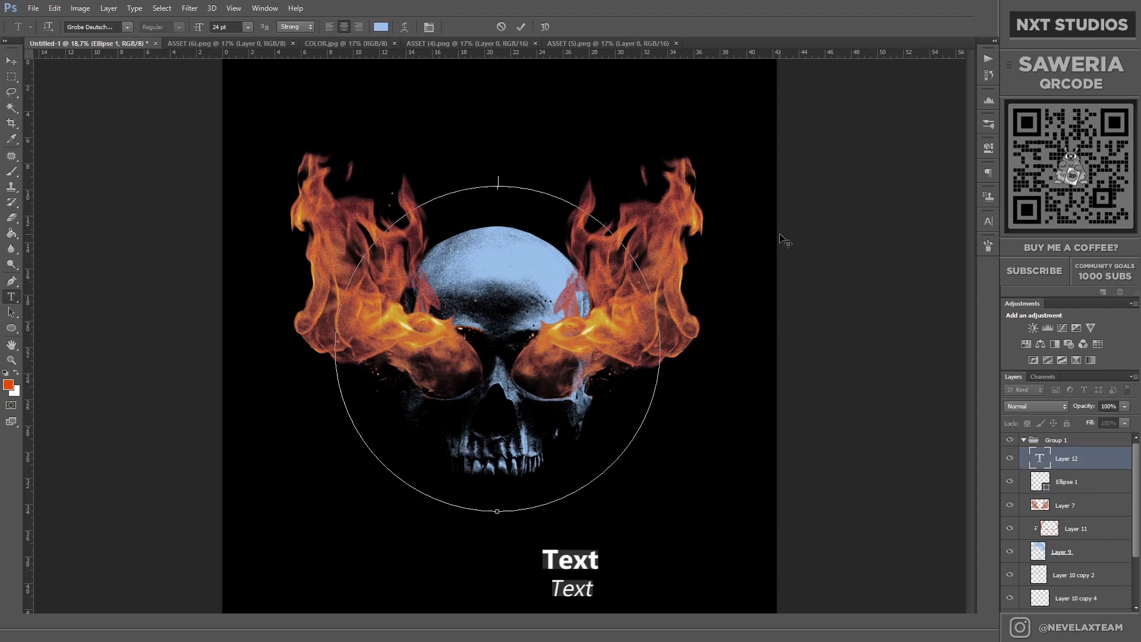
{"action": "left_click", "coordinate": [381, 26]}
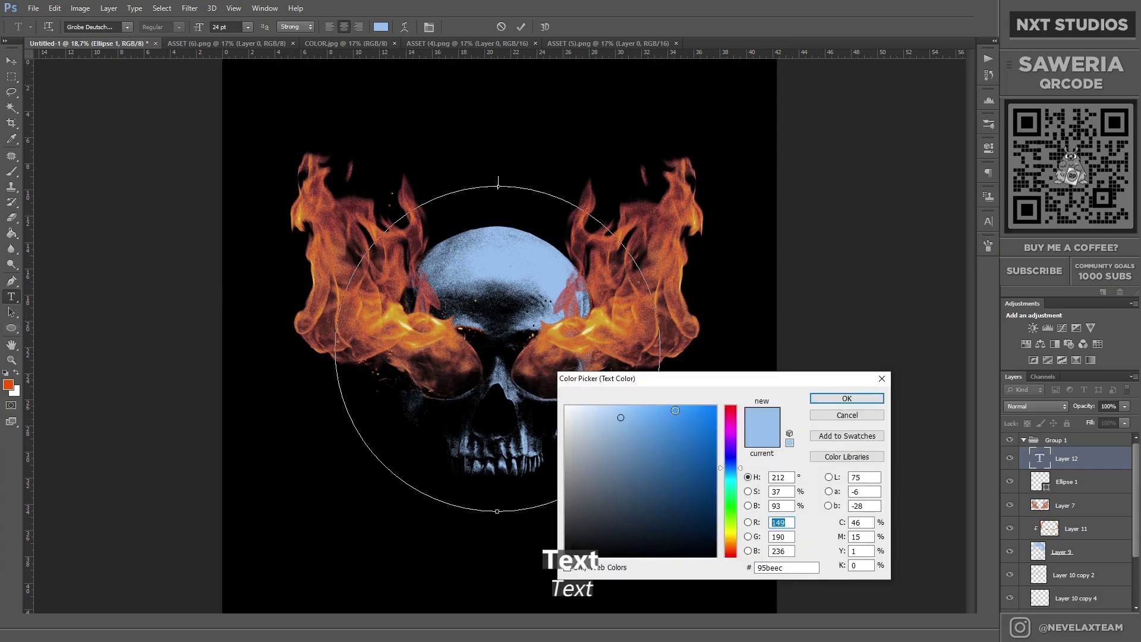
{"action": "left_click", "coordinate": [566, 402]}
{"action": "left_click", "coordinate": [832, 398]}
Step: Pick a larger size and repeat DISASTER around the whole circle
{"action": "left_click", "coordinate": [248, 26]}
{"action": "left_click", "coordinate": [239, 176]}
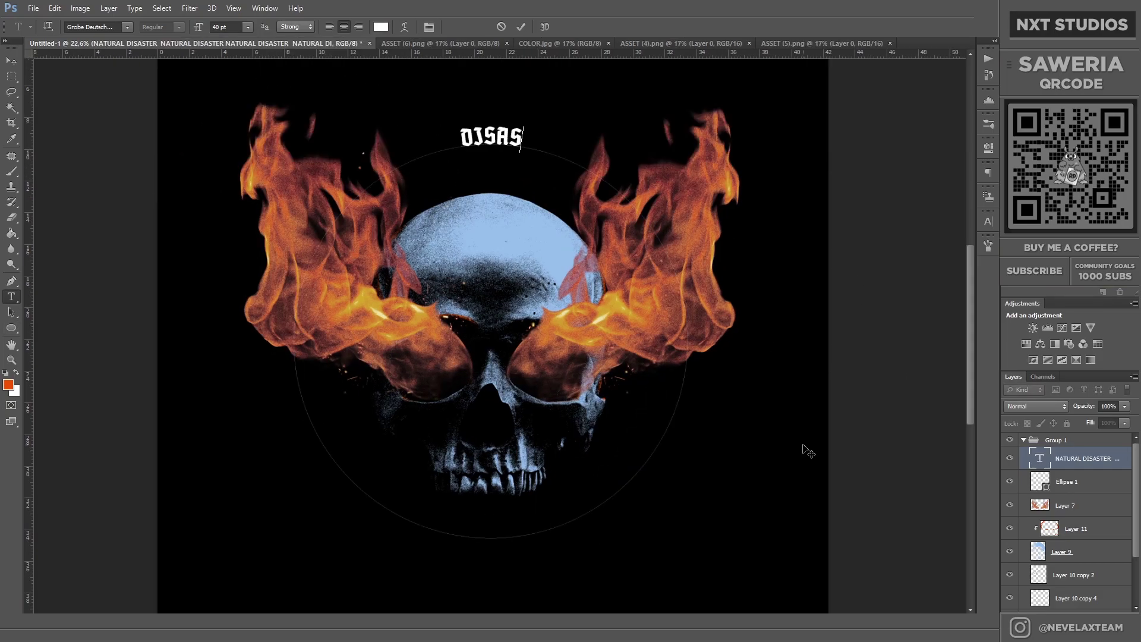
{"action": "type", "text": "TER"}
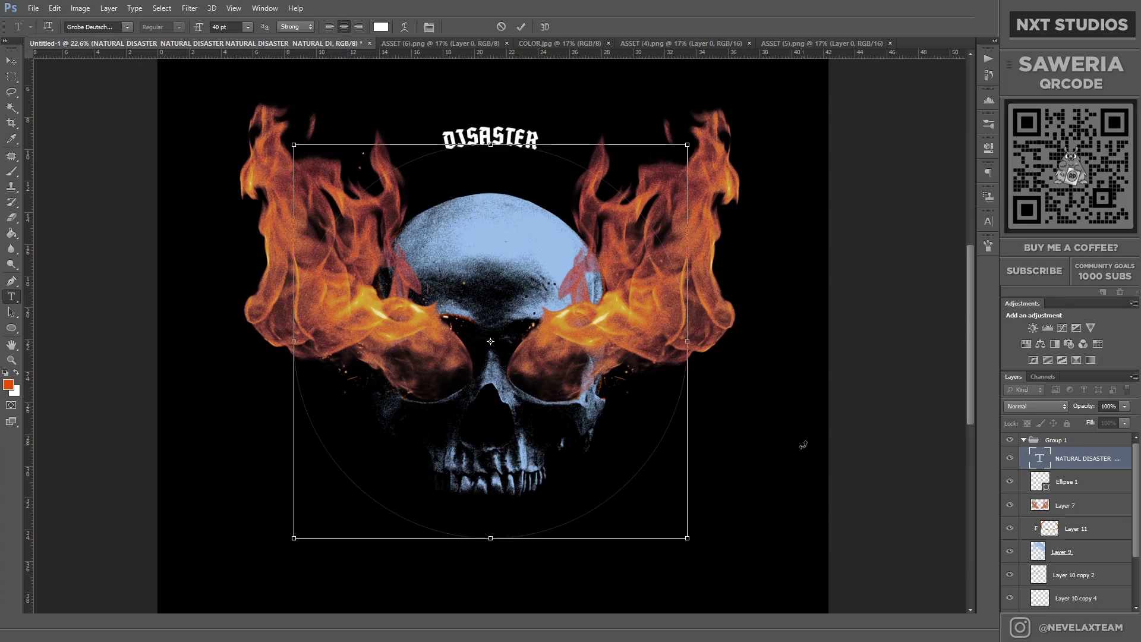
{"action": "key", "text": "ctrl+v"}
{"action": "key", "text": "ctrl+v"}
{"action": "key", "text": "ctrl+v"}
{"action": "key", "text": "ctrl+v"}
{"action": "key", "text": "ctrl+v"}
{"action": "key", "text": "ctrl+v"}
{"action": "key", "text": "ctrl+v"}
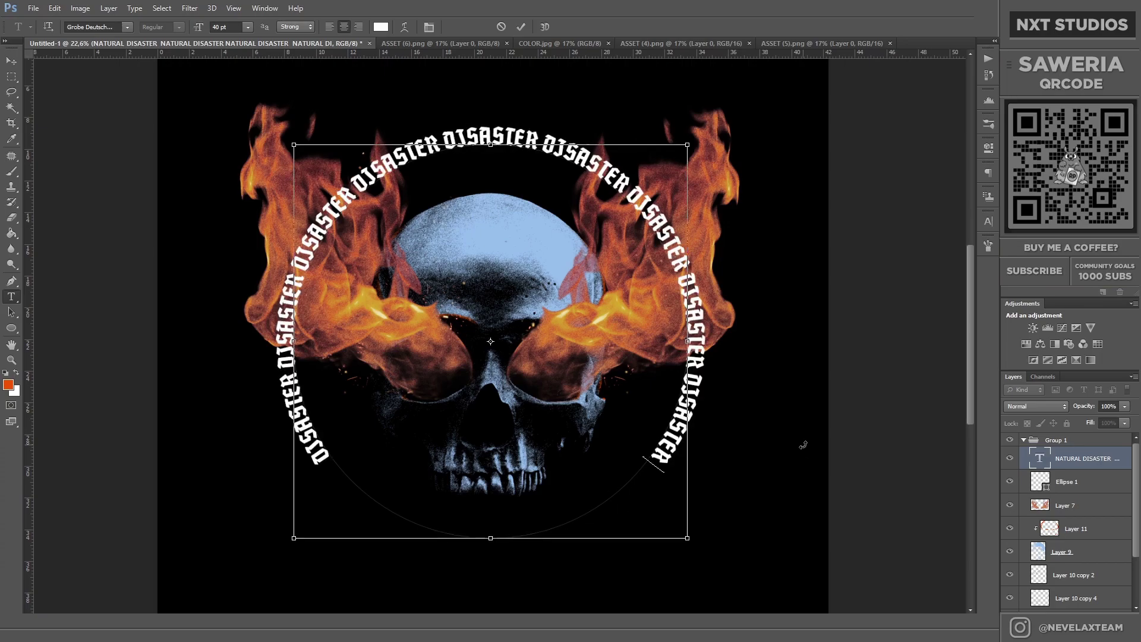
{"action": "key", "text": "ctrl+v"}
{"action": "key", "text": "ctrl+v"}
{"action": "key", "text": "ctrl+v"}
Step: Set all the circular DISASTER text to 39 pt with tracking 10
{"action": "key", "text": "ctrl+a"}
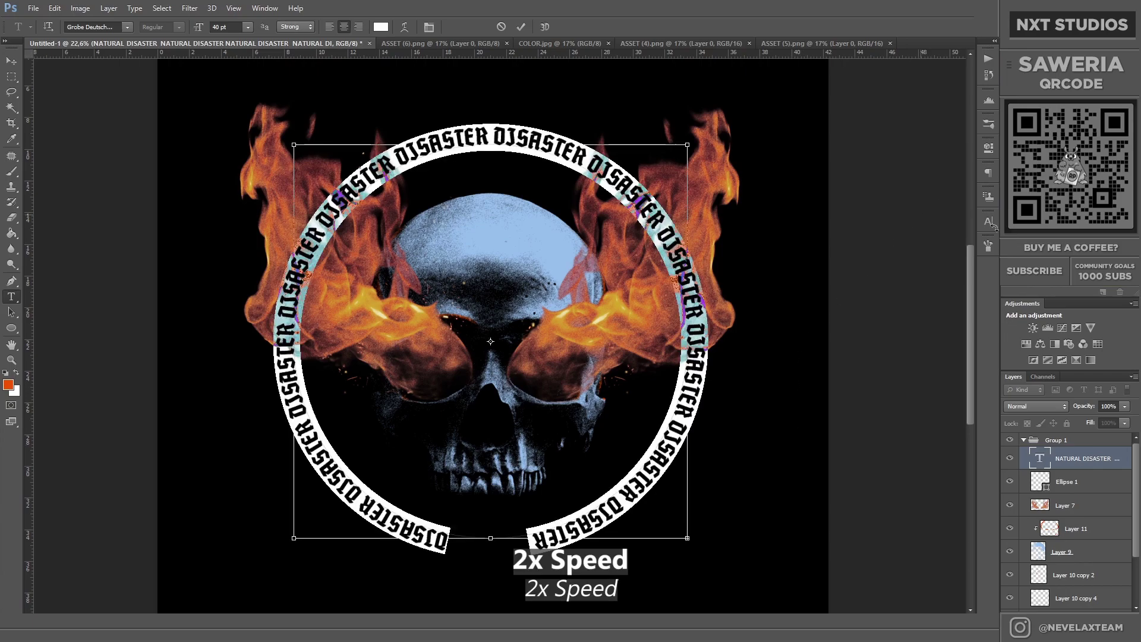
{"action": "left_click", "coordinate": [989, 221]}
{"action": "key", "text": "Down"}
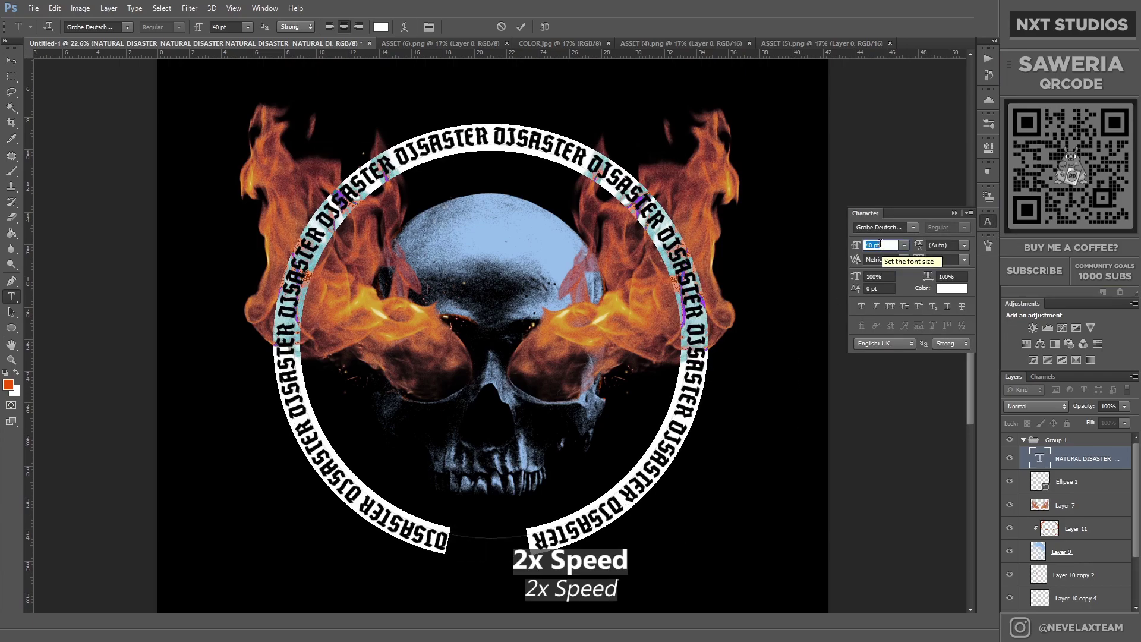
{"action": "left_click", "coordinate": [964, 259]}
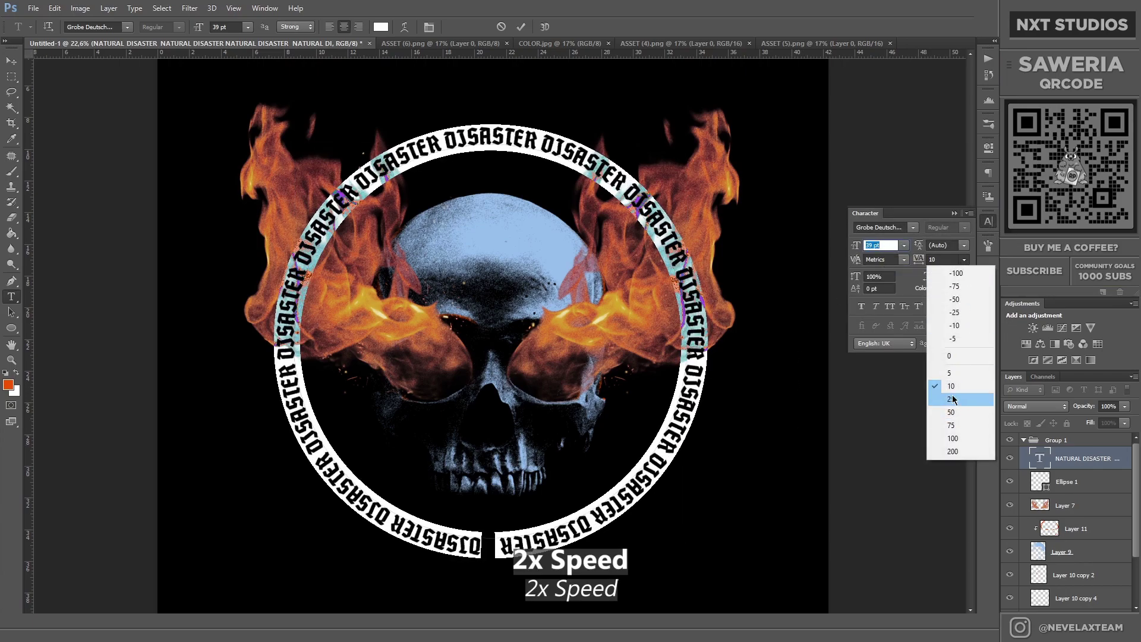
{"action": "left_click", "coordinate": [958, 400]}
{"action": "left_click", "coordinate": [965, 259]}
{"action": "left_click", "coordinate": [945, 387]}
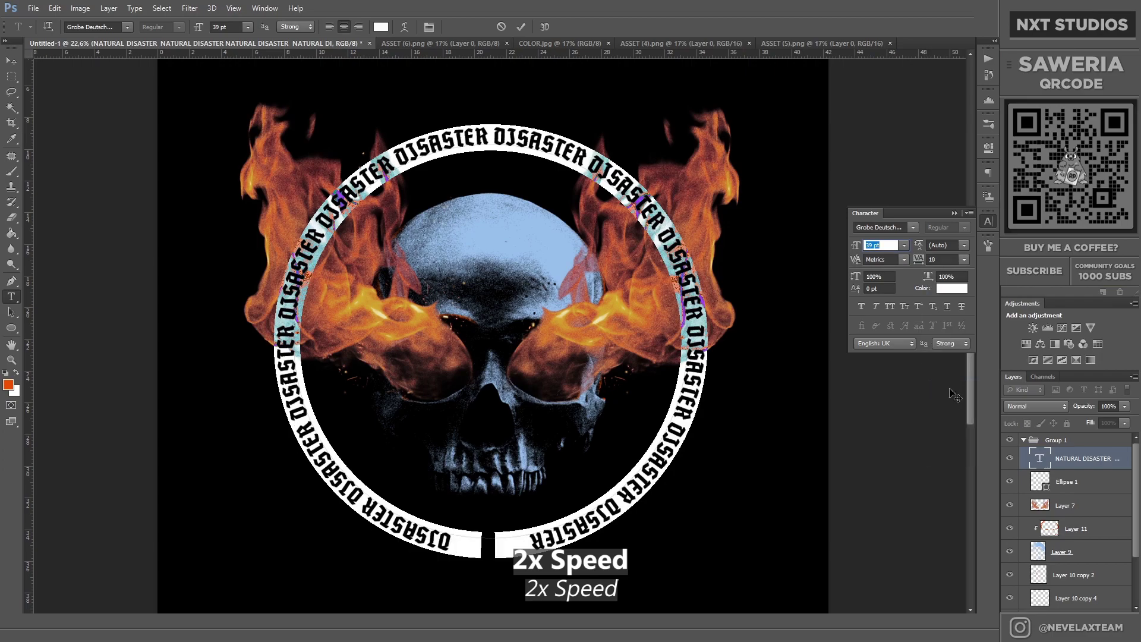
Step: Reposition the circular text and move its layer below Group 1
{"action": "left_click", "coordinate": [11, 57]}
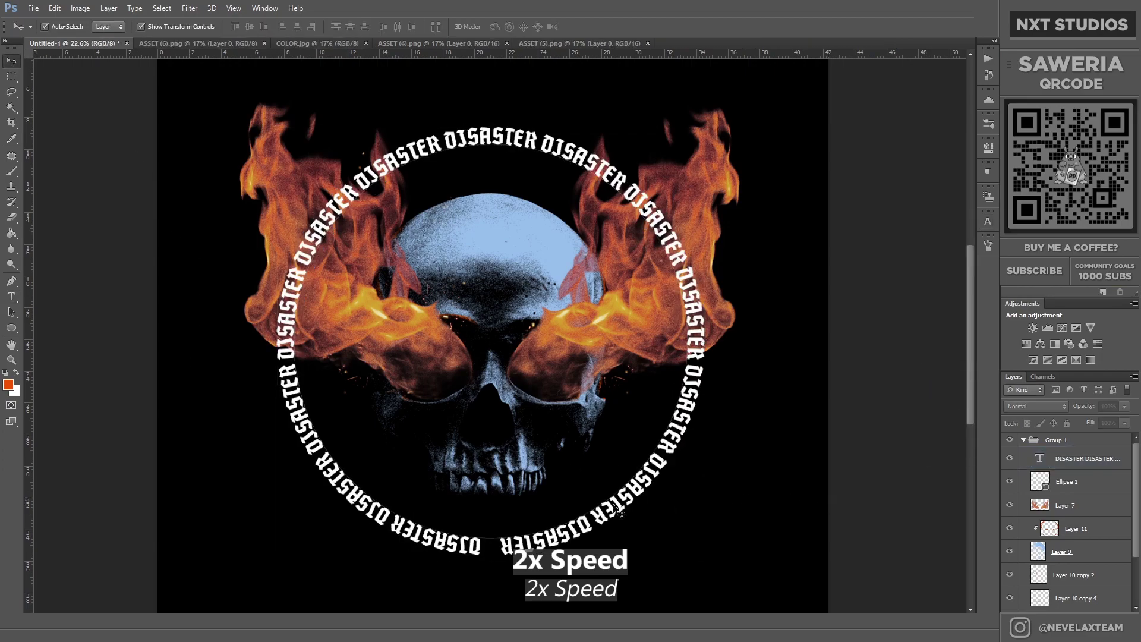
{"action": "left_click_drag", "start_coordinate": [618, 510], "coordinate": [615, 502]}
{"action": "key", "text": "ctrl+t"}
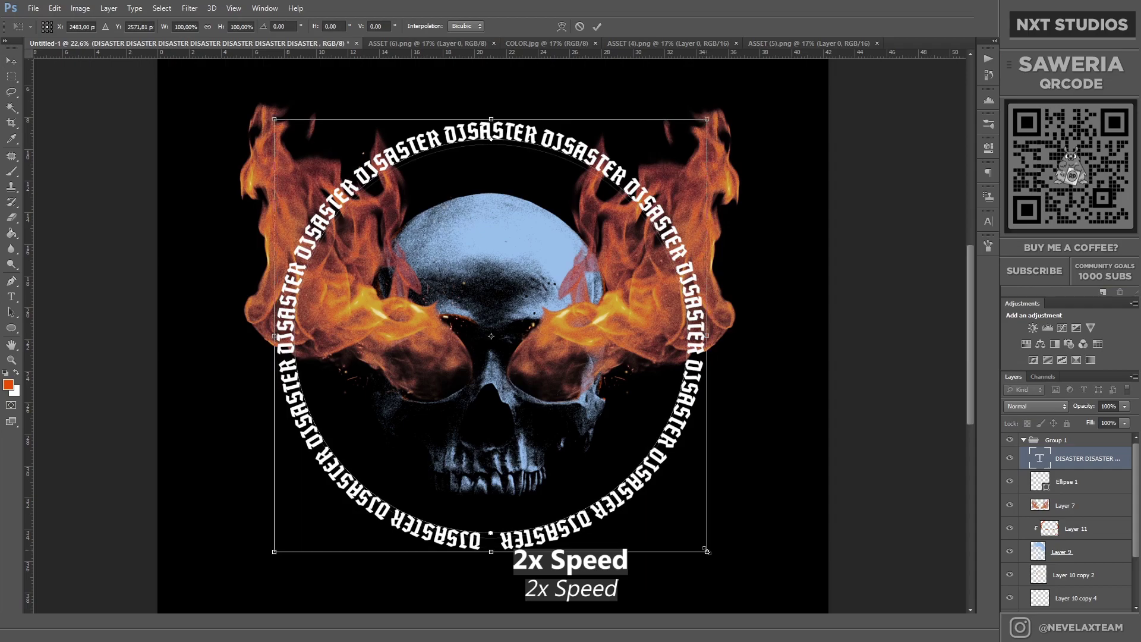
{"action": "left_click", "coordinate": [597, 26]}
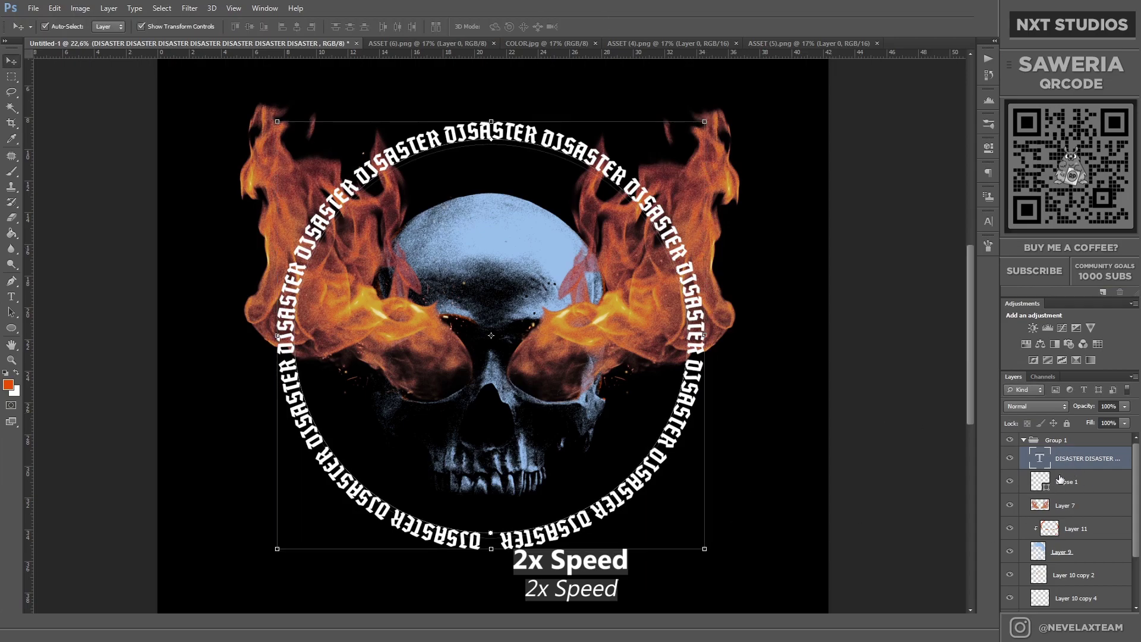
{"action": "mouse_move", "coordinate": [1064, 459]}
{"action": "left_mouse_down"}
{"action": "mouse_move", "coordinate": [1045, 443]}
{"action": "mouse_move", "coordinate": [1046, 473]}
{"action": "left_mouse_up"}
{"action": "key", "text": "ctrl+minus"}
Step: Duplicate the flames layer and add a Hue/Saturation shift slightly redder
{"action": "scroll", "coordinate": [627, 484], "scroll_direction": "up", "scroll_amount": 1}
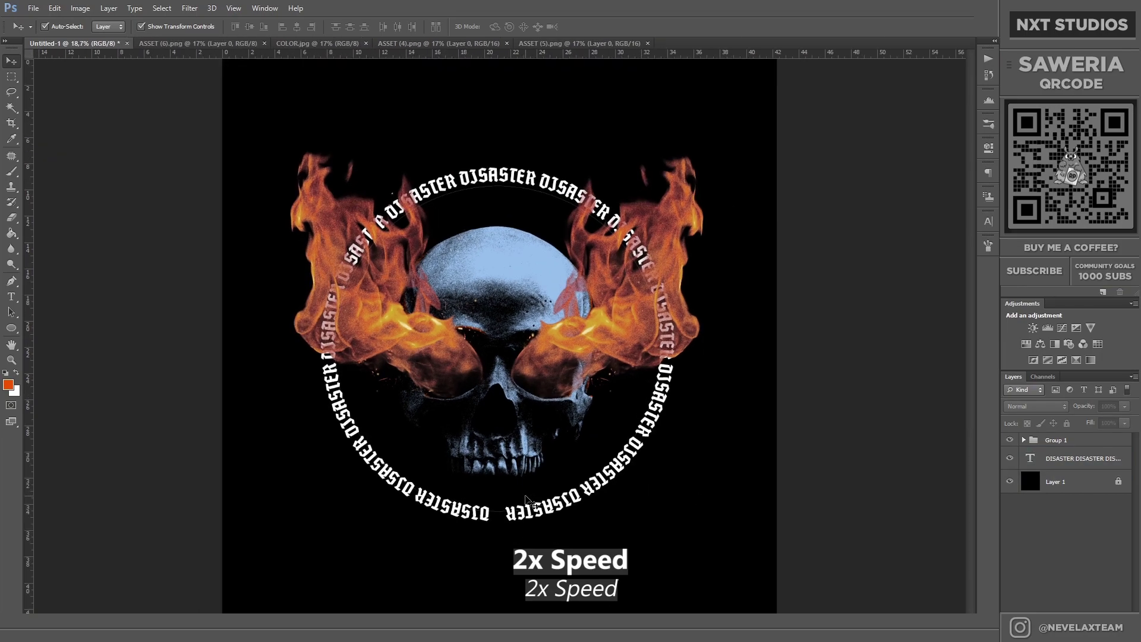
{"action": "left_click", "coordinate": [1024, 440]}
{"action": "left_click", "coordinate": [1048, 482]}
{"action": "key", "text": "ctrl+j"}
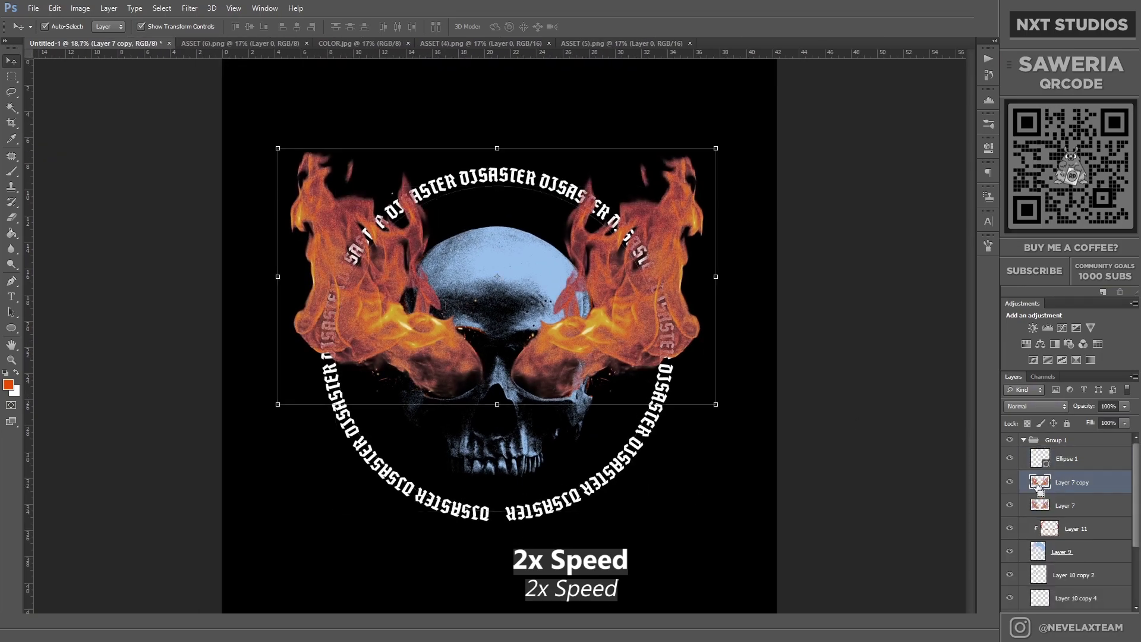
{"action": "scroll", "coordinate": [426, 506], "scroll_direction": "up", "scroll_amount": 1}
{"action": "left_click", "coordinate": [1026, 344]}
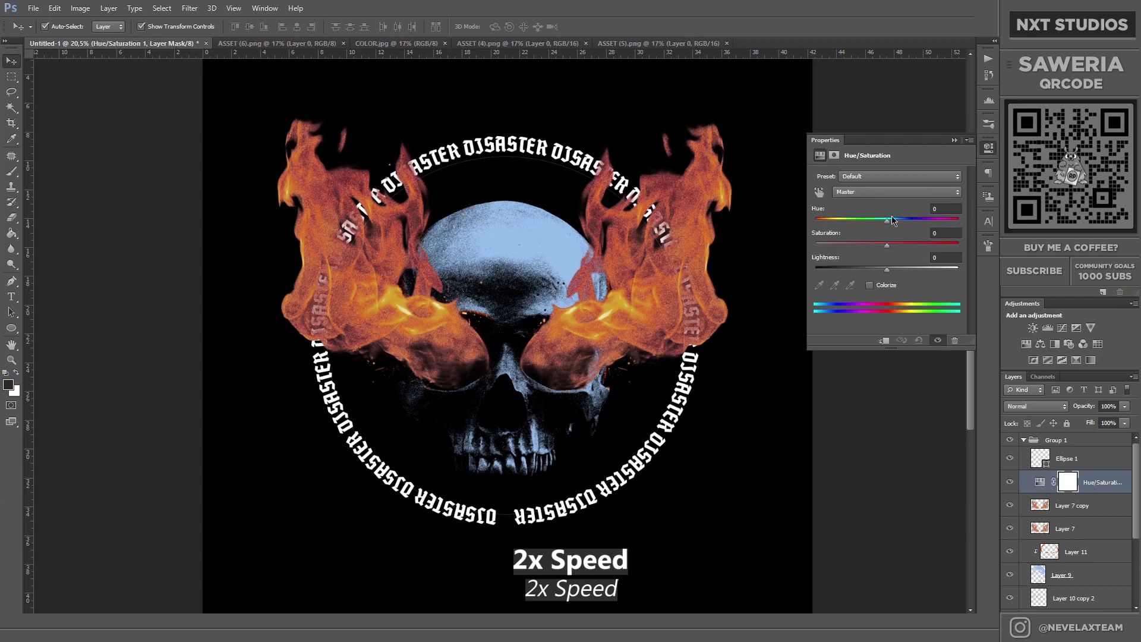
{"action": "left_click_drag", "start_coordinate": [887, 219], "coordinate": [885, 221]}
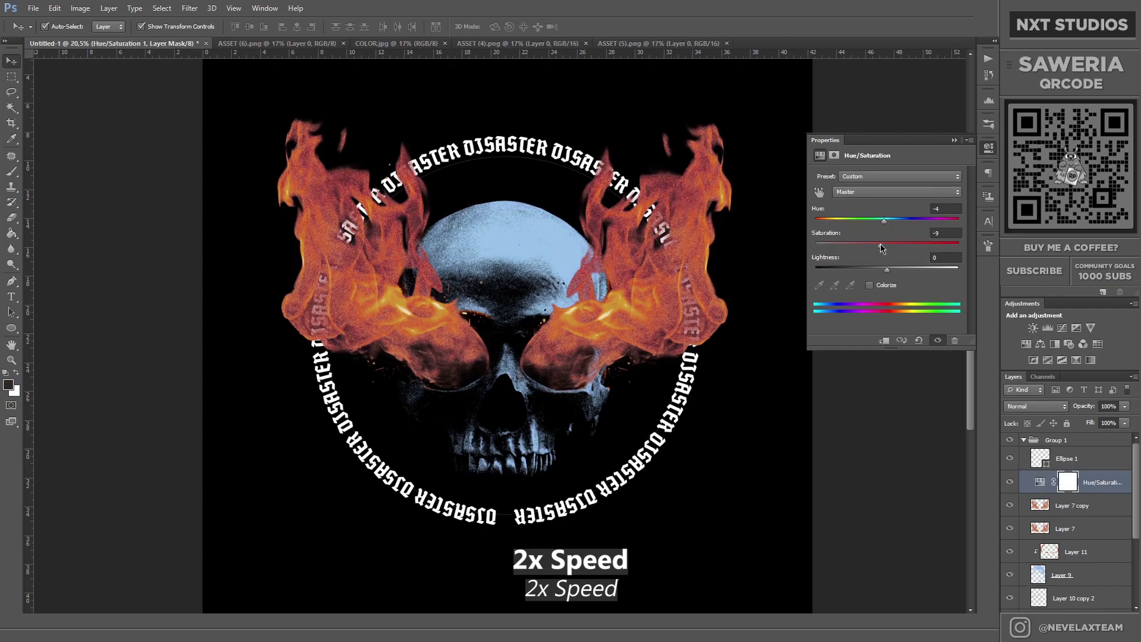
Step: Add Brightness/Contrast, clip both adjustments to the flame copy, and raise brightness
{"action": "left_click", "coordinate": [1034, 327]}
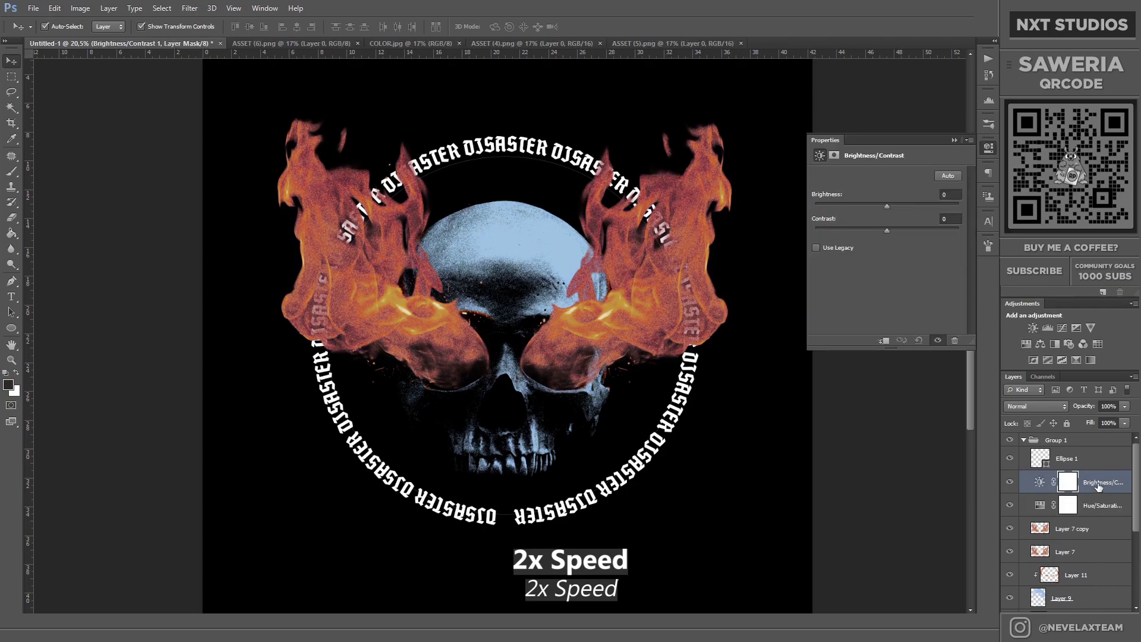
{"action": "right_click", "coordinate": [1099, 486]}
{"action": "right_click", "coordinate": [1095, 508]}
{"action": "left_click", "coordinate": [1011, 190]}
{"action": "right_click", "coordinate": [1099, 481]}
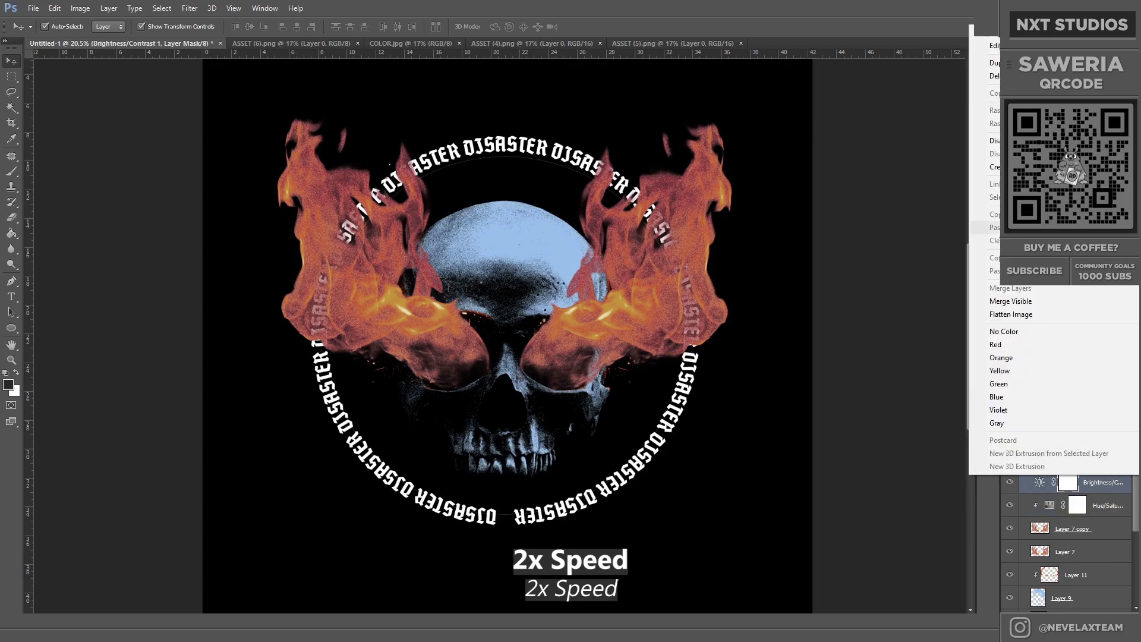
{"action": "left_click", "coordinate": [1011, 167]}
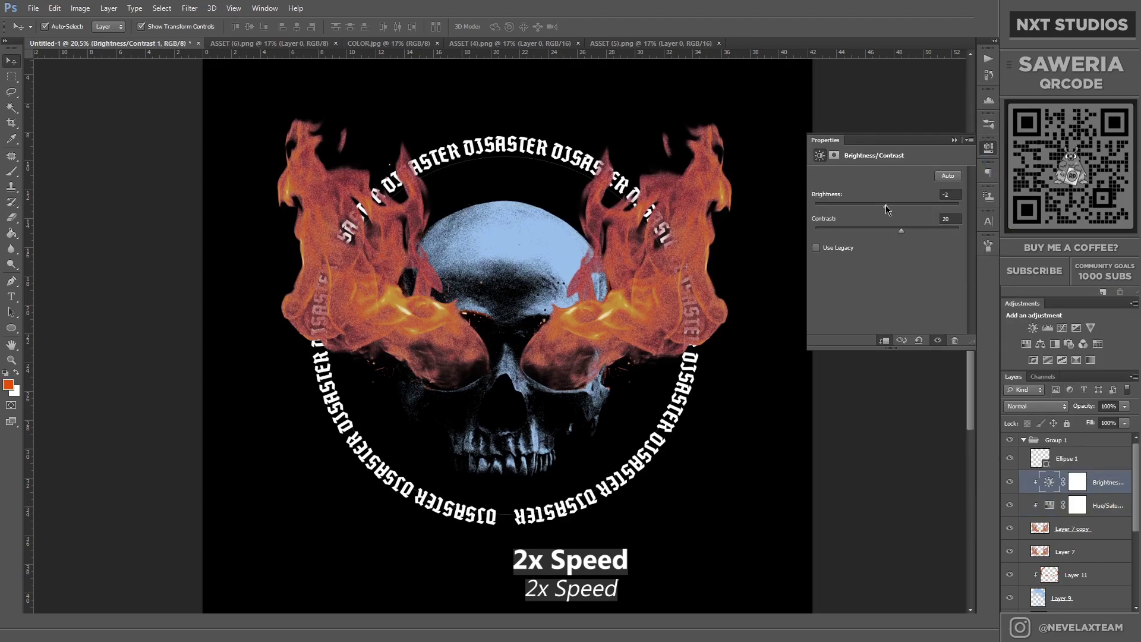
{"action": "left_click_drag", "start_coordinate": [886, 206], "coordinate": [910, 212]}
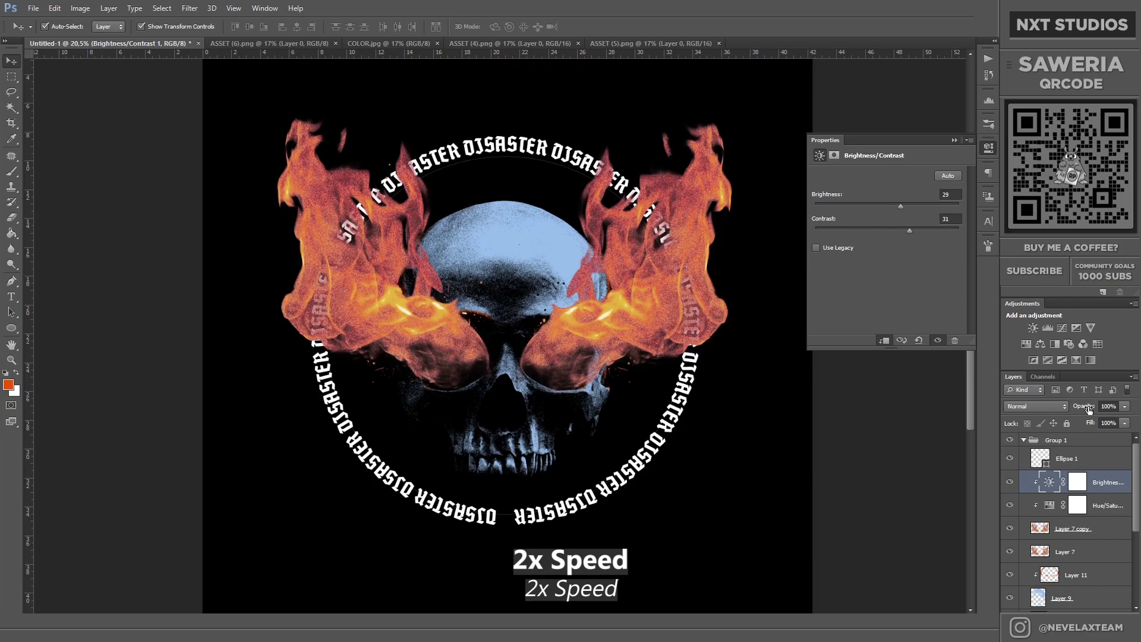
Step: Merge the adjustments into Layer 7 copy and toggle Layer 7 to compare
{"action": "left_click", "coordinate": [1073, 529], "text": "shift"}
{"action": "right_click", "coordinate": [1100, 490]}
{"action": "left_click", "coordinate": [1038, 302]}
{"action": "left_click", "coordinate": [1009, 482]}
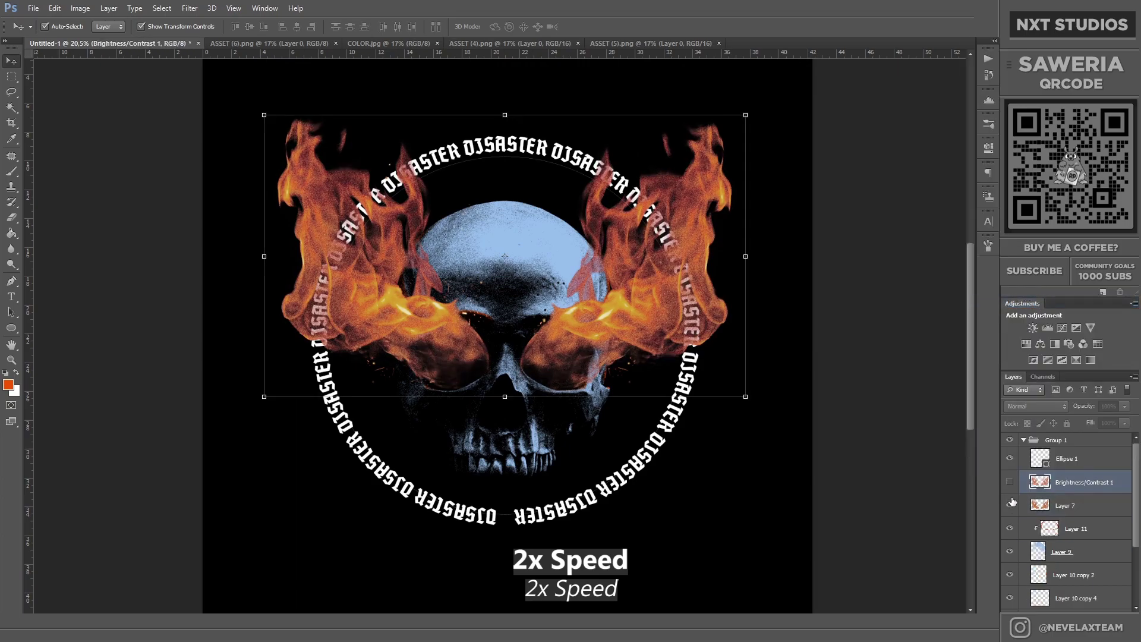
{"action": "left_click", "coordinate": [1010, 505]}
{"action": "left_click", "coordinate": [1009, 482]}
{"action": "left_click", "coordinate": [1009, 505]}
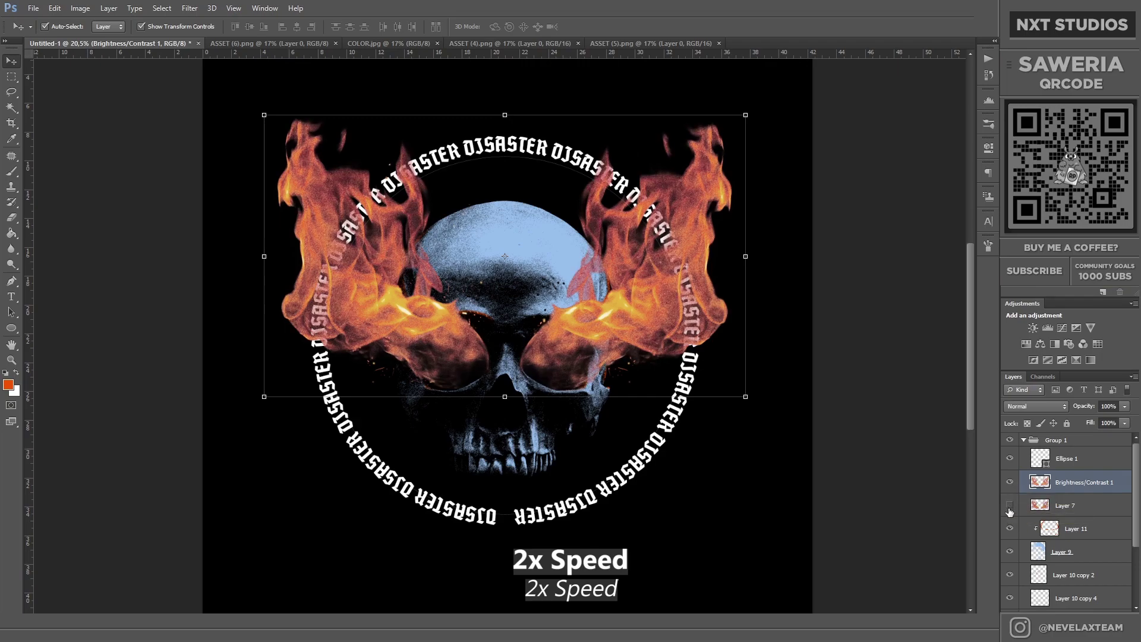
{"action": "left_click", "coordinate": [1013, 506]}
{"action": "left_click", "coordinate": [1010, 505]}
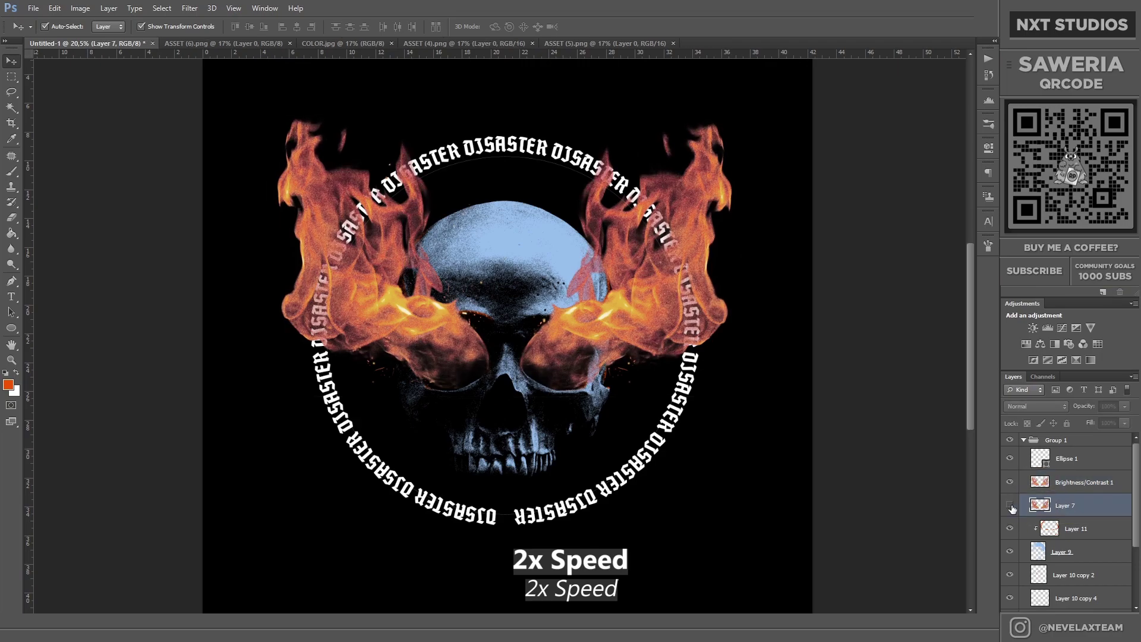
Step: Compare the flames once more, then delete the original Layer 7
{"action": "left_click", "coordinate": [1010, 506]}
{"action": "key", "text": "ctrl+minus"}
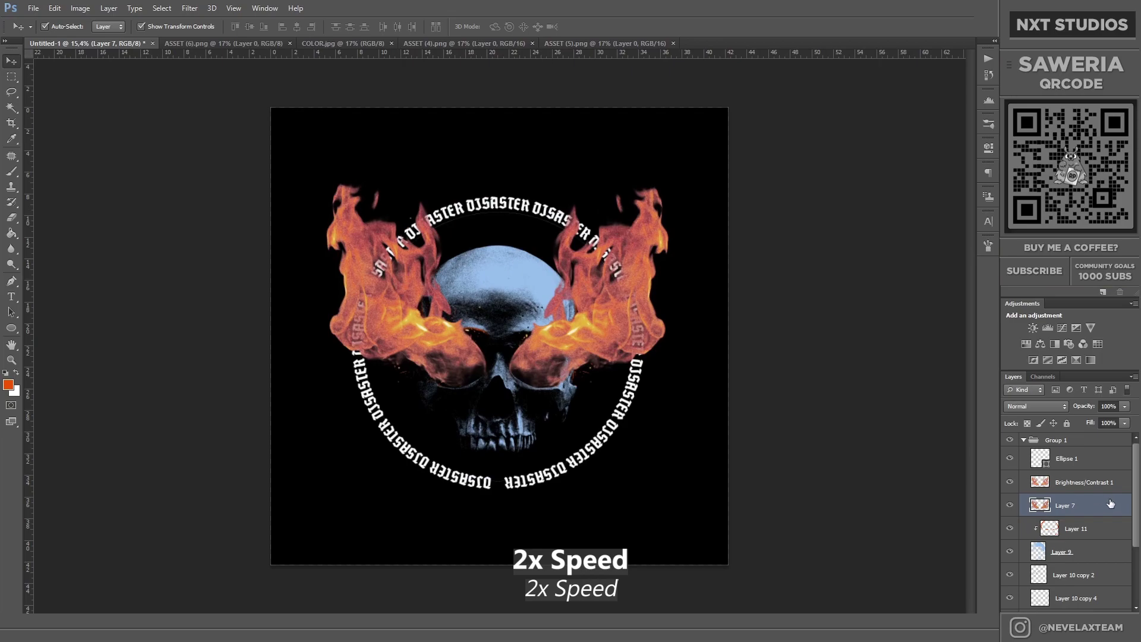
{"action": "left_click", "coordinate": [1070, 482]}
{"action": "left_click", "coordinate": [1009, 505]}
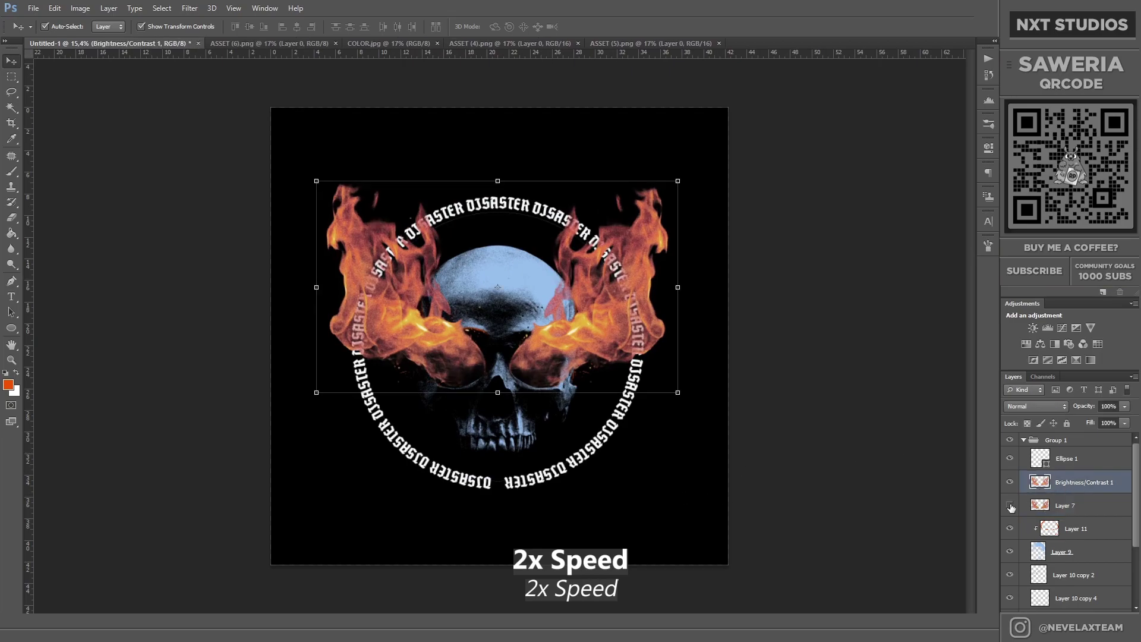
{"action": "left_click", "coordinate": [1055, 507]}
{"action": "key", "text": "Delete"}
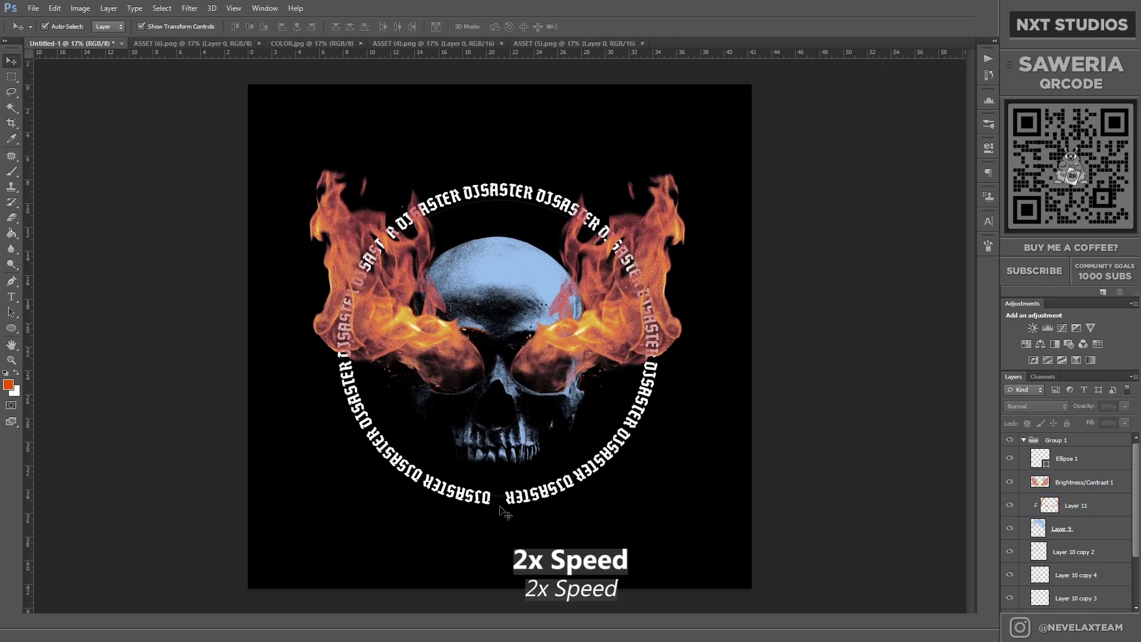
Step: Move the circular DISASTER text up slightly on the poster
{"action": "key", "text": "ctrl+0"}
{"action": "left_click", "coordinate": [1022, 441]}
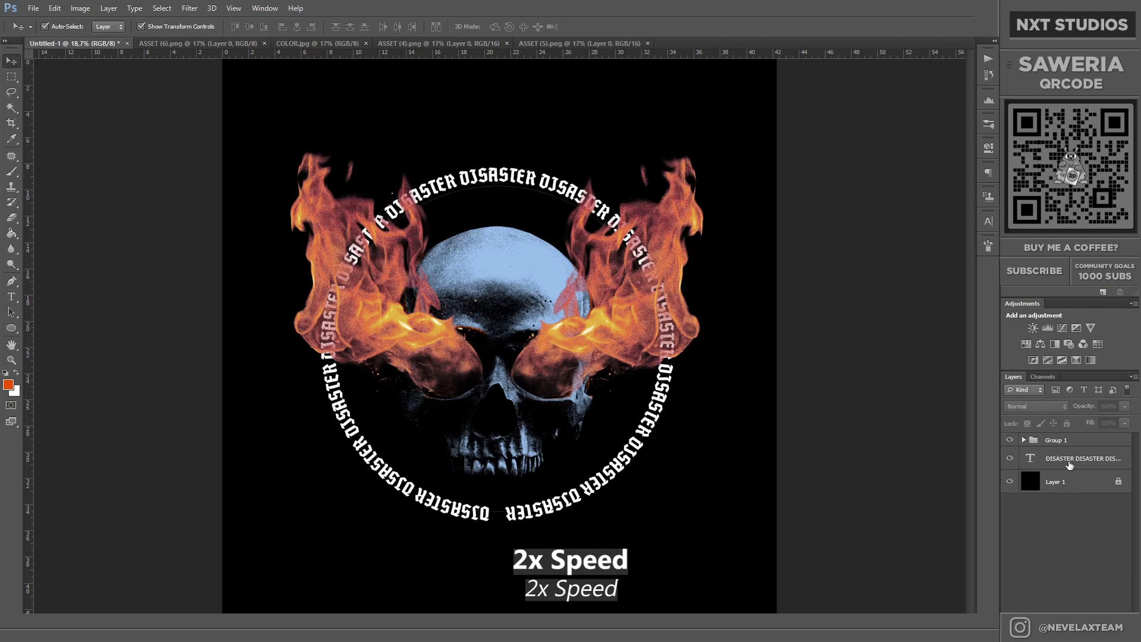
{"action": "left_click", "coordinate": [1070, 458]}
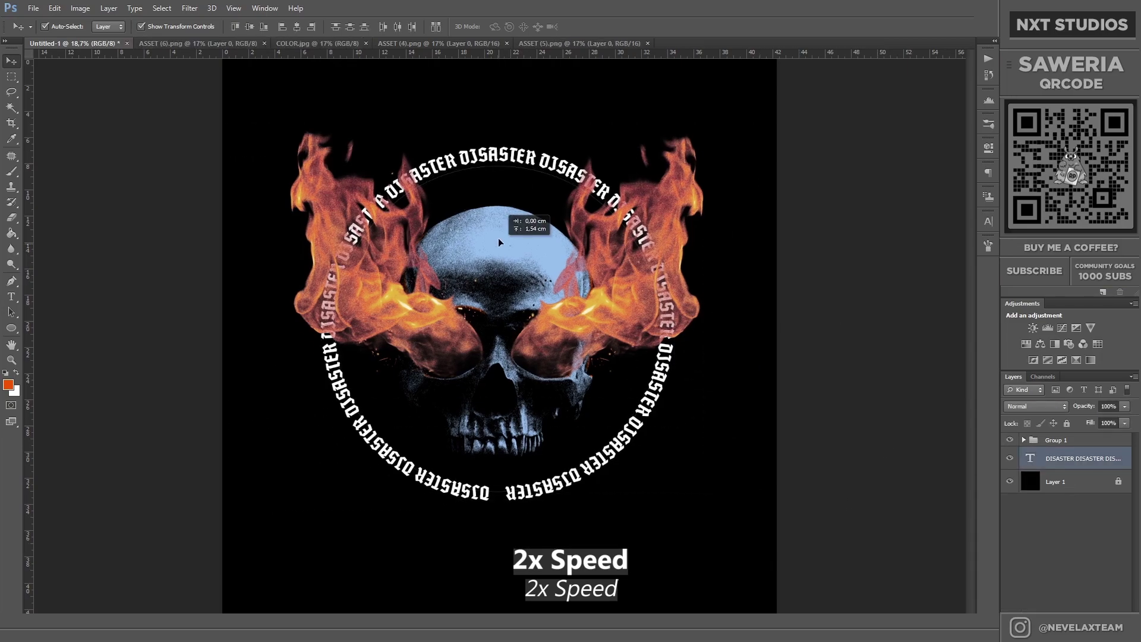
{"action": "left_click_drag", "start_coordinate": [558, 345], "coordinate": [558, 313]}
{"action": "left_click", "coordinate": [866, 446]}
Step: Lower the opacity of Layer 10 copy and Layer 10 copy 3
{"action": "left_click", "coordinate": [1023, 440]}
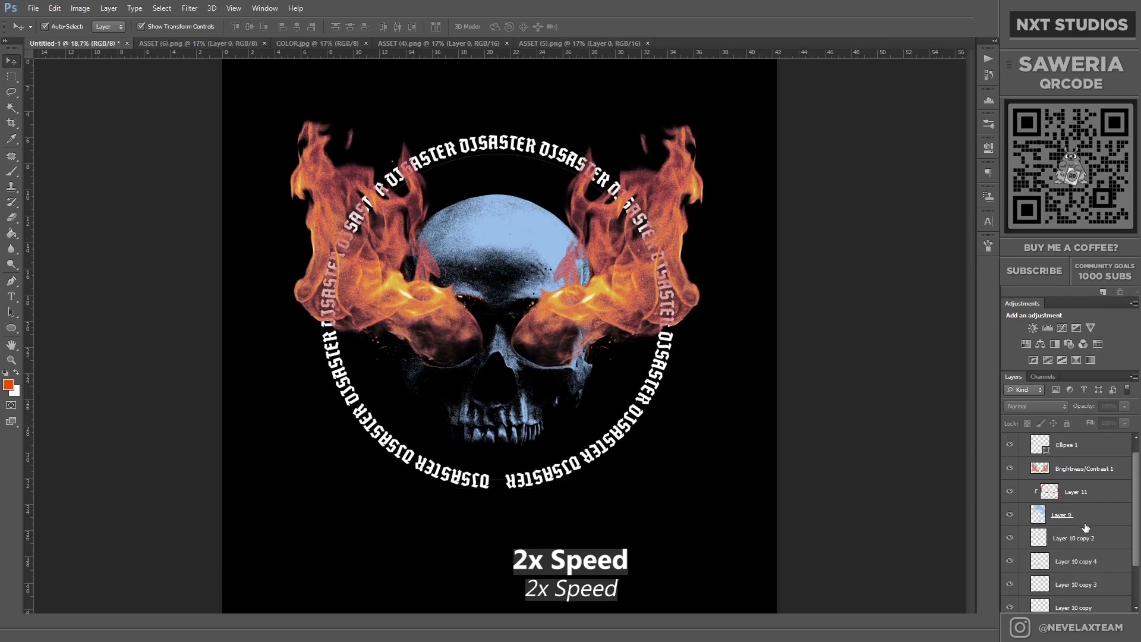
{"action": "scroll", "coordinate": [1078, 532], "scroll_direction": "down", "scroll_amount": 2}
{"action": "left_click", "coordinate": [1056, 532]}
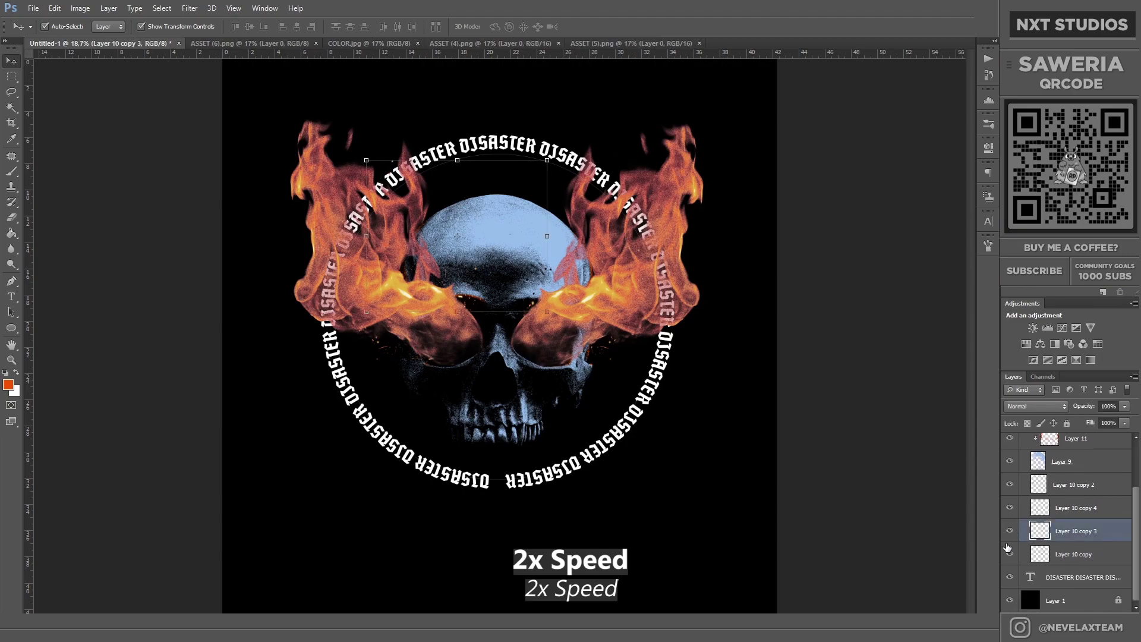
{"action": "left_click", "coordinate": [1080, 555]}
{"action": "left_click", "coordinate": [1125, 406]}
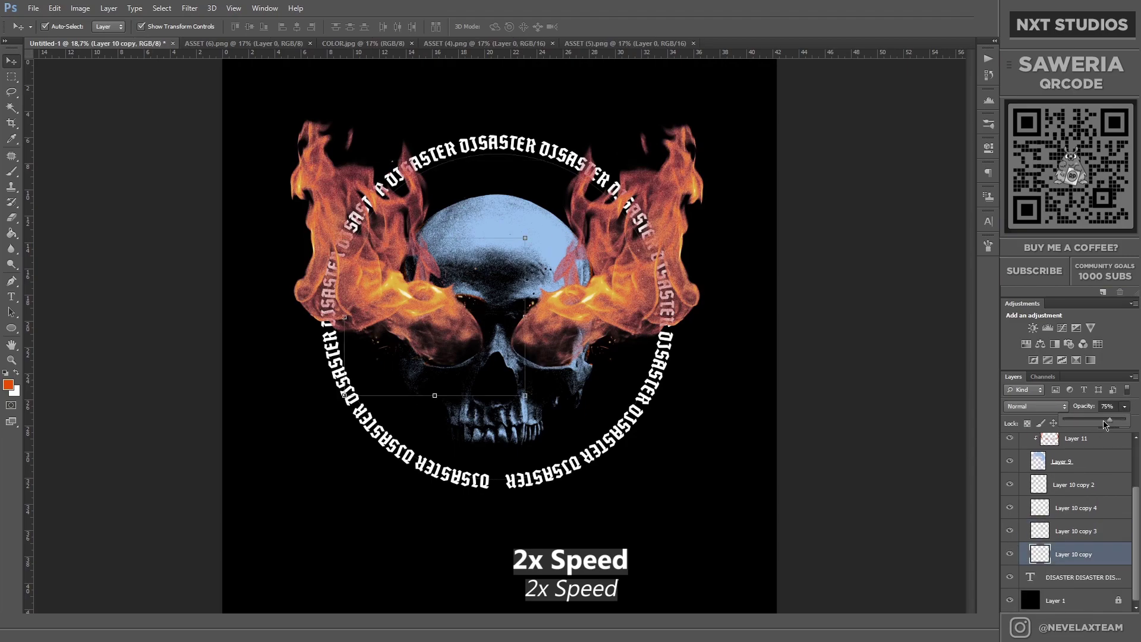
{"action": "left_click", "coordinate": [1088, 486], "text": "shift"}
{"action": "left_click", "coordinate": [1076, 531]}
{"action": "left_click", "coordinate": [1125, 406]}
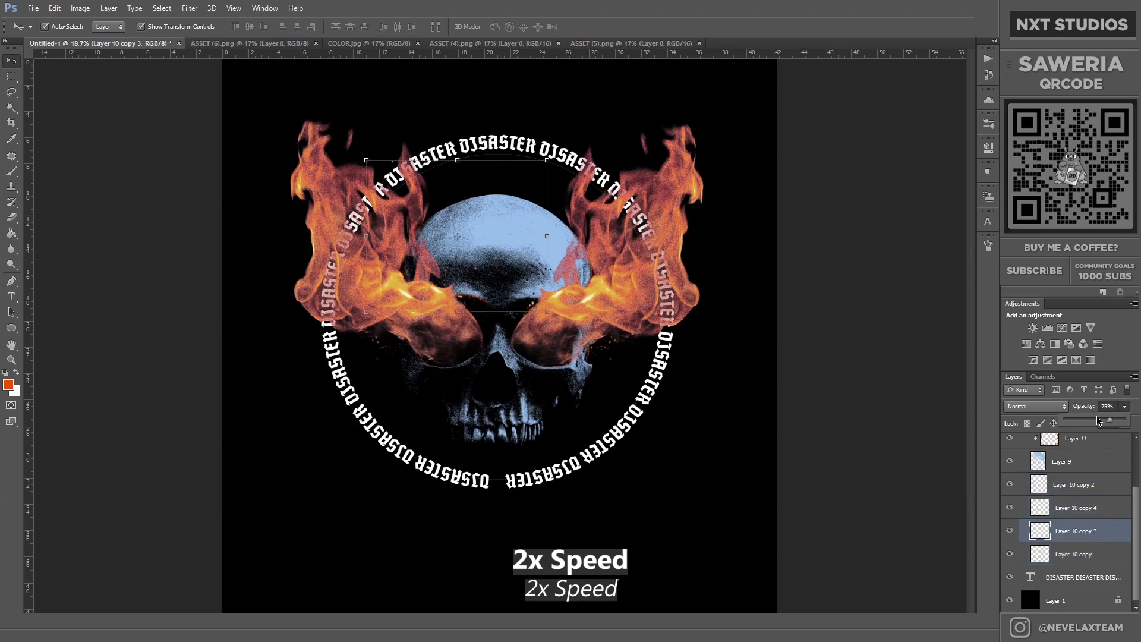
Step: Merge all the Layer 10 copies into one layer and add a new layer
{"action": "key", "text": "alt+bracketright"}
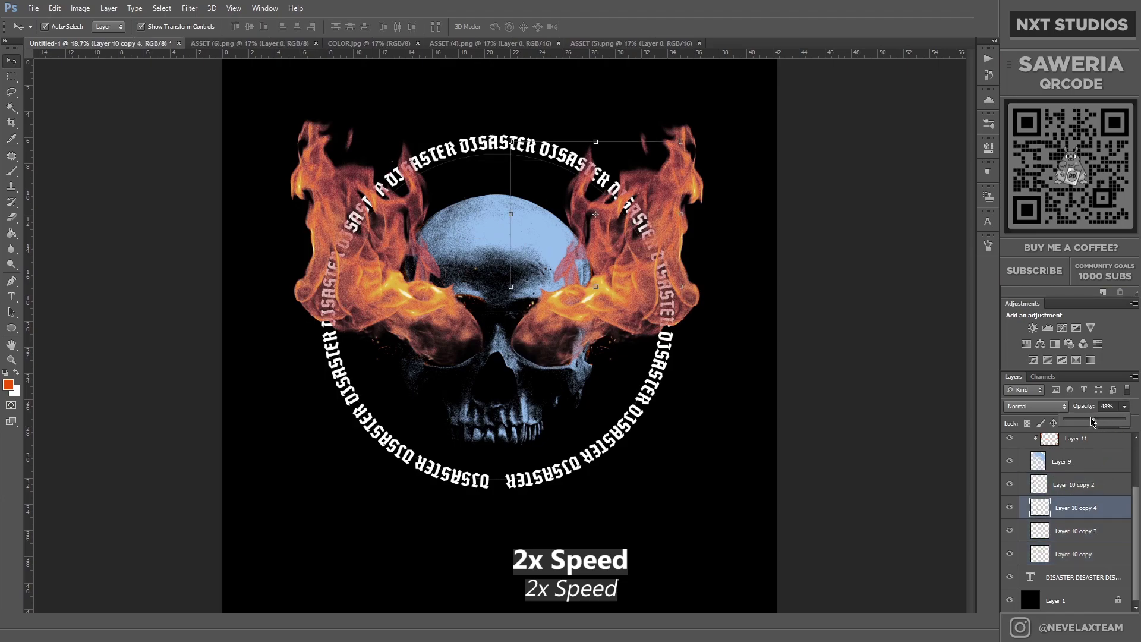
{"action": "left_click", "coordinate": [1106, 542], "text": "shift"}
{"action": "left_click", "coordinate": [1076, 484], "text": "shift"}
{"action": "right_click", "coordinate": [1075, 484]}
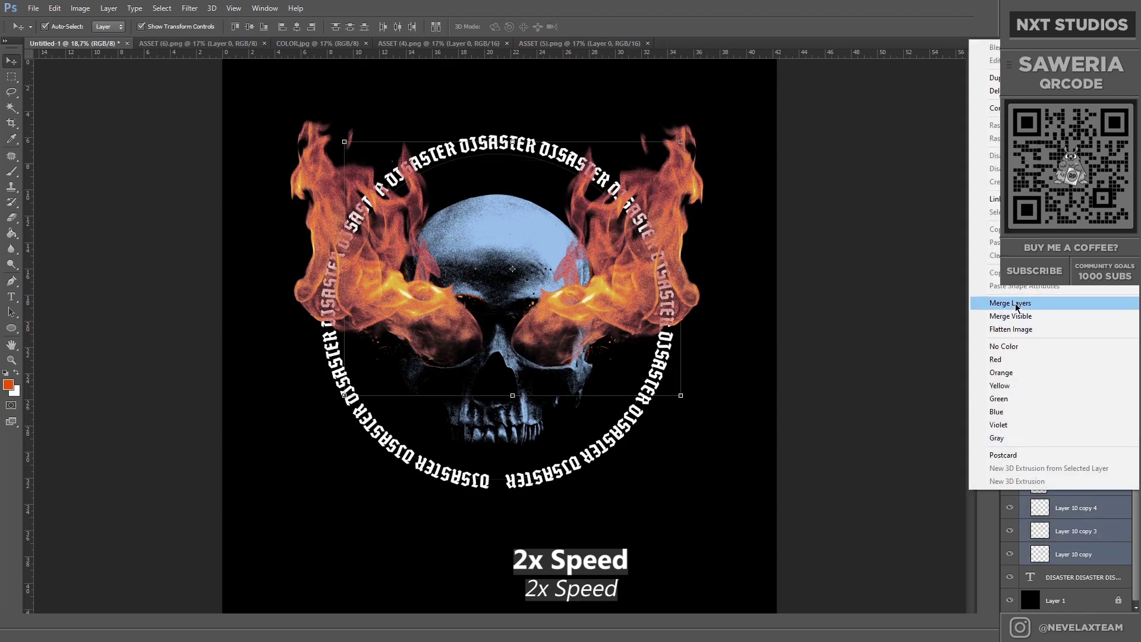
{"action": "left_click", "coordinate": [1023, 298]}
{"action": "left_click", "coordinate": [844, 491]}
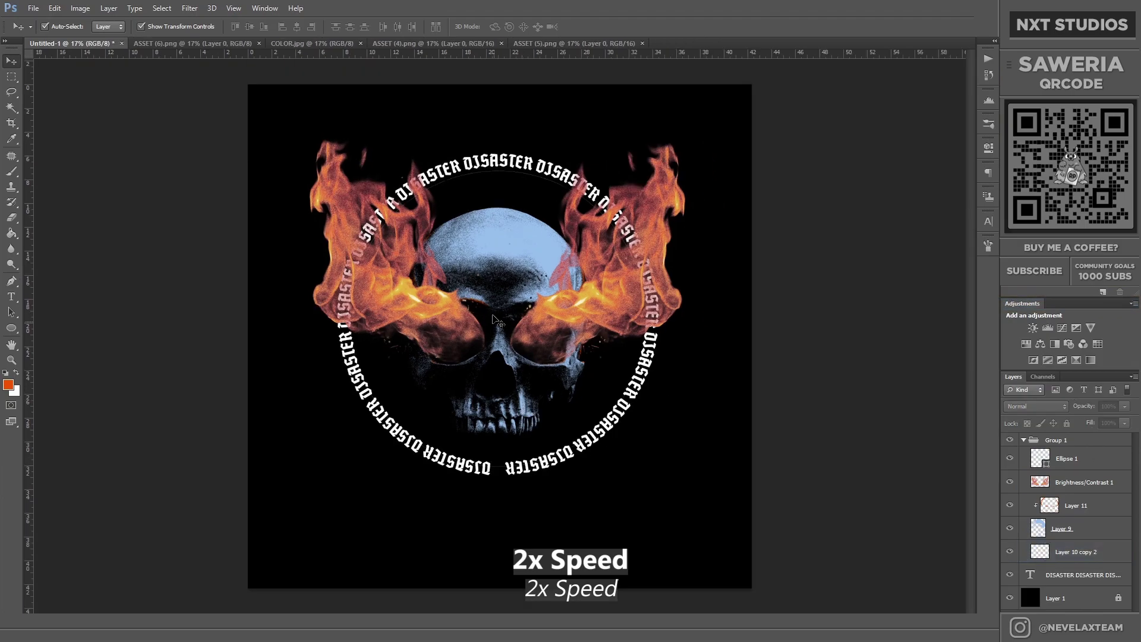
{"action": "left_click", "coordinate": [741, 348]}
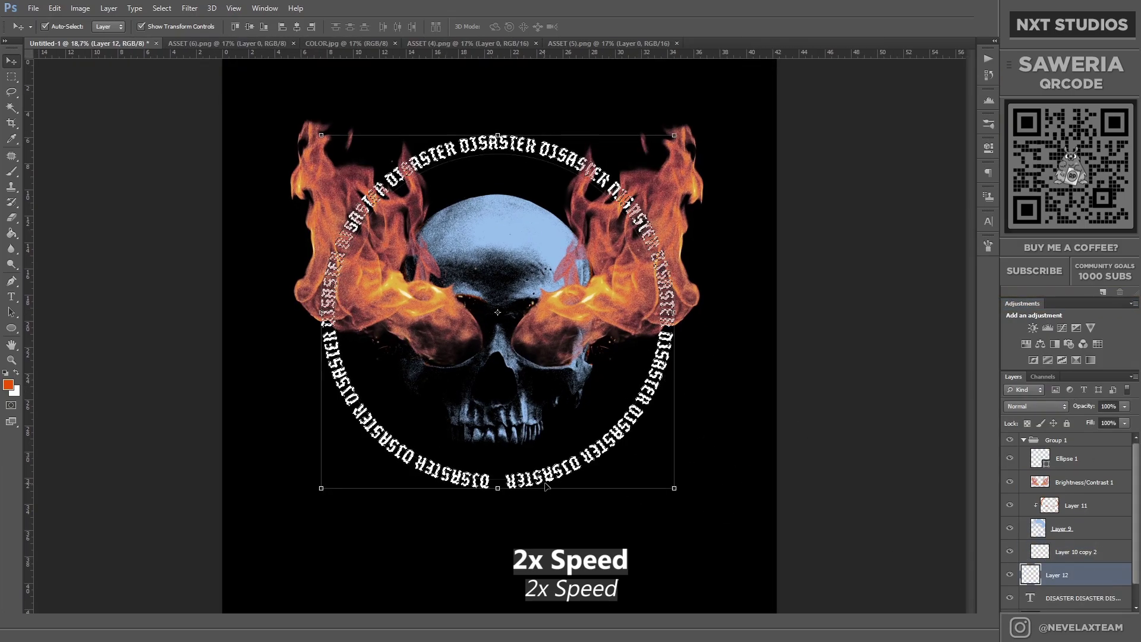
Step: Paint a red sampled from the flames across Layer 12 with a large brush
{"action": "key", "text": "ctrl+shift+alt+n"}
{"action": "key", "text": "b"}
{"action": "scroll", "coordinate": [545, 485], "scroll_direction": "up", "scroll_amount": 1}
{"action": "left_click", "coordinate": [395, 324], "text": "alt"}
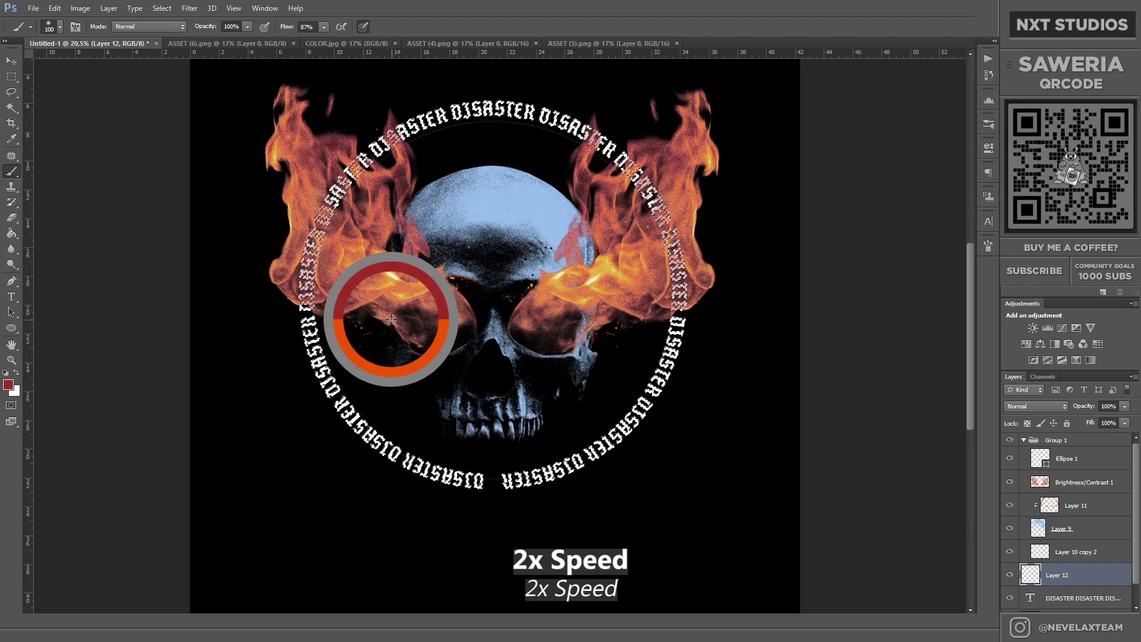
{"action": "mouse_move", "coordinate": [333, 317]}
{"action": "left_mouse_down"}
{"action": "mouse_move", "coordinate": [355, 189]}
{"action": "mouse_move", "coordinate": [268, 256]}
{"action": "mouse_move", "coordinate": [674, 277]}
{"action": "mouse_move", "coordinate": [759, 323]}
{"action": "left_mouse_up"}
{"action": "key", "text": "bracketright"}
{"action": "key", "text": "bracketright"}
{"action": "key", "text": "bracketright"}
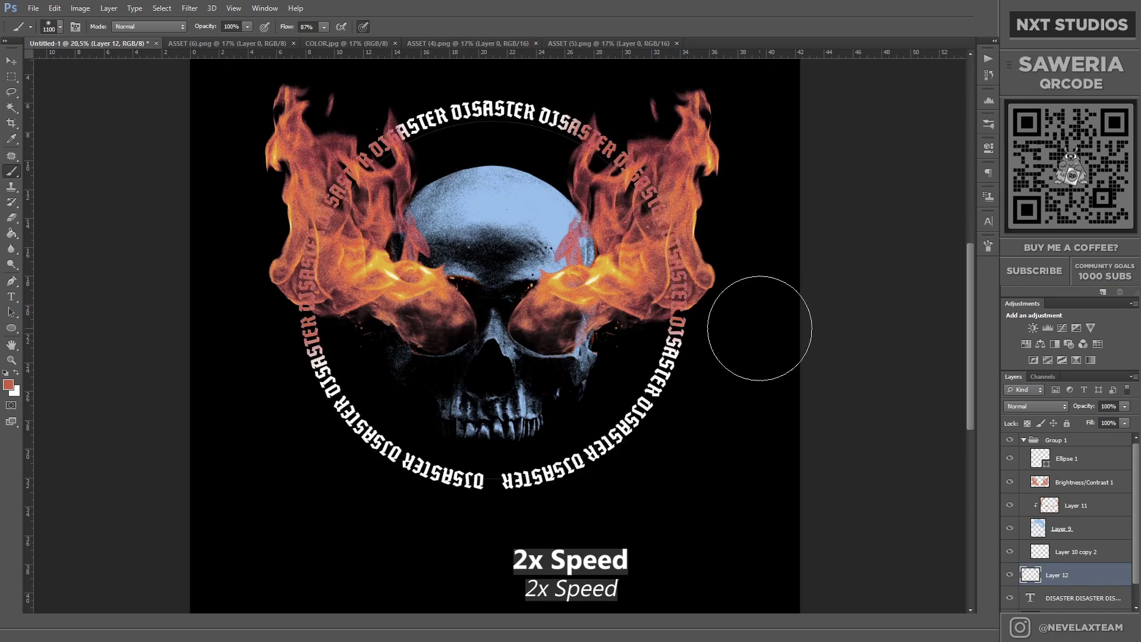
Step: Set Layer 12 to Darker Color at 44% opacity, then select it for removal
{"action": "left_click", "coordinate": [1036, 406]}
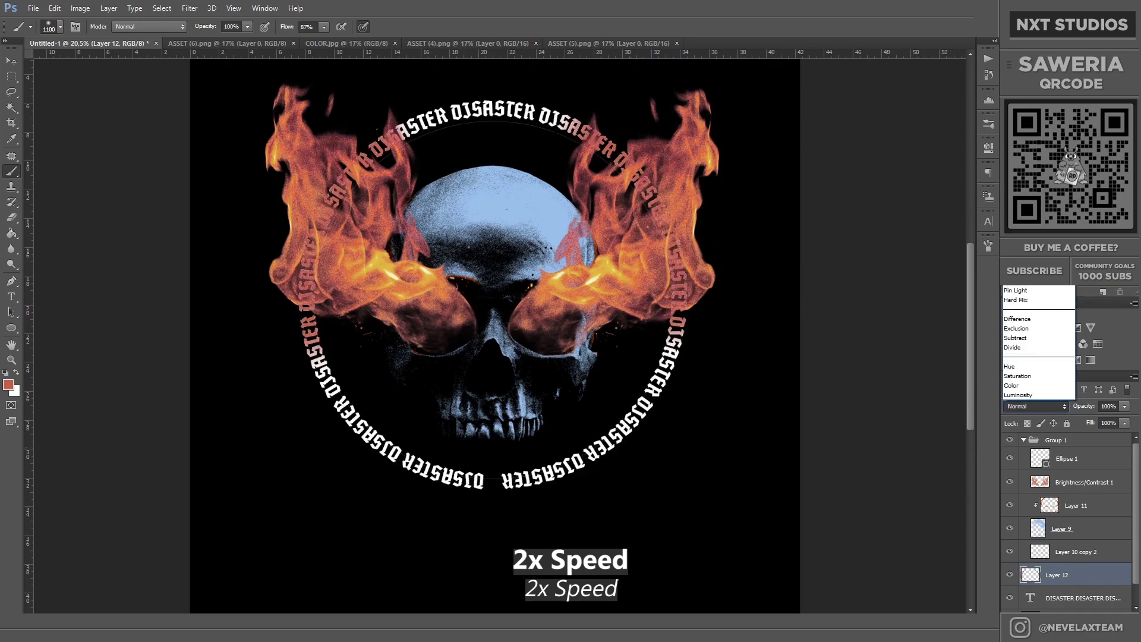
{"action": "left_click", "coordinate": [1023, 321]}
{"action": "key", "text": "Down"}
{"action": "key", "text": "Down"}
{"action": "key", "text": "Down"}
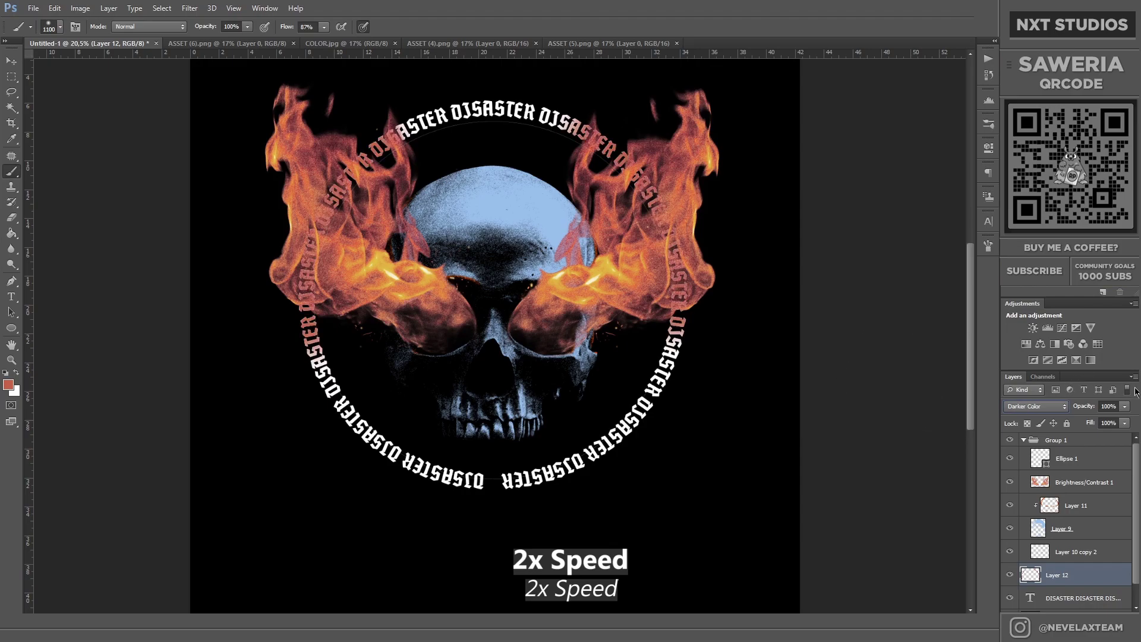
{"action": "left_click_drag", "start_coordinate": [1125, 406], "coordinate": [1099, 425]}
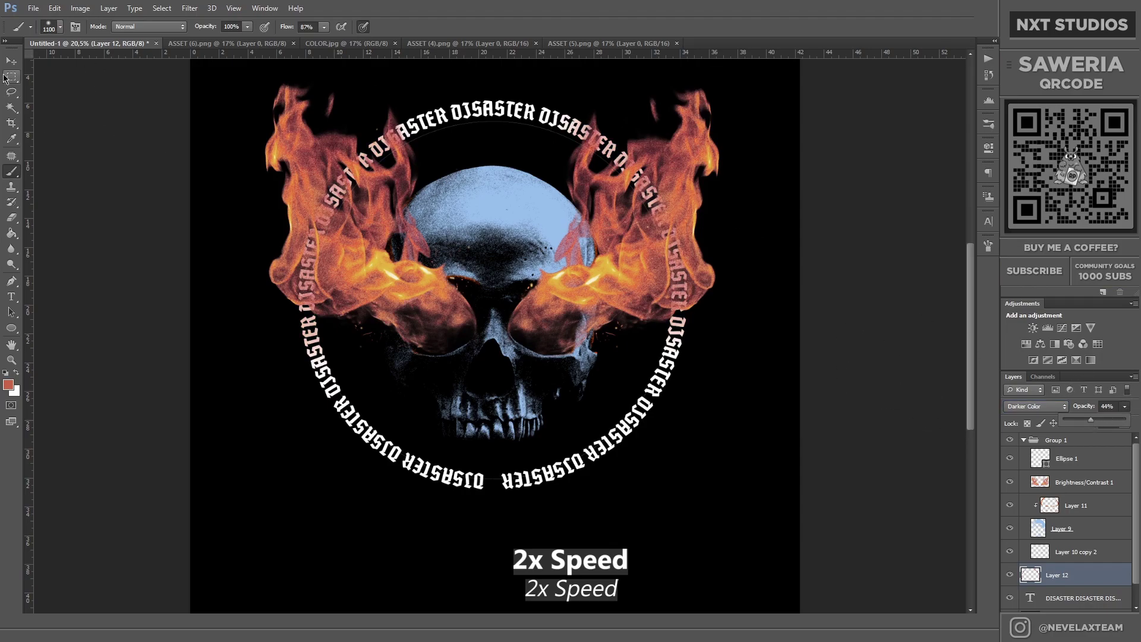
{"action": "key", "text": "v"}
{"action": "scroll", "coordinate": [513, 336], "scroll_direction": "down", "scroll_amount": 3}
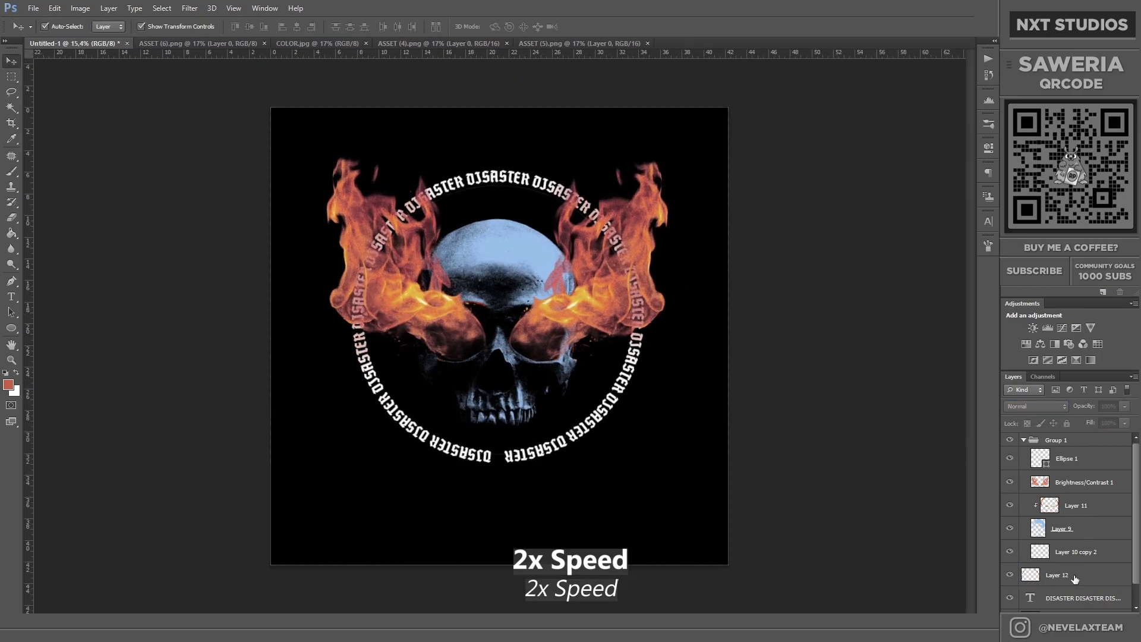
{"action": "left_click", "coordinate": [1057, 575]}
Step: Delete Layer 12 and slightly enlarge the circular DISASTER text
{"action": "key", "text": "Delete"}
{"action": "left_click", "coordinate": [568, 434]}
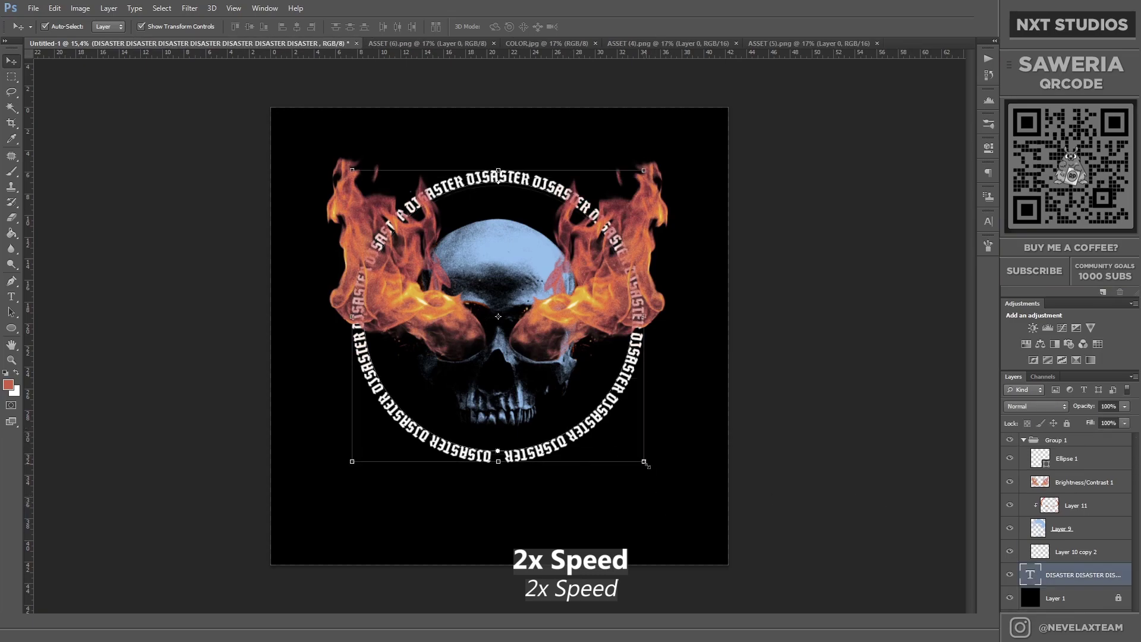
{"action": "left_click_drag", "start_coordinate": [646, 464], "coordinate": [657, 475]}
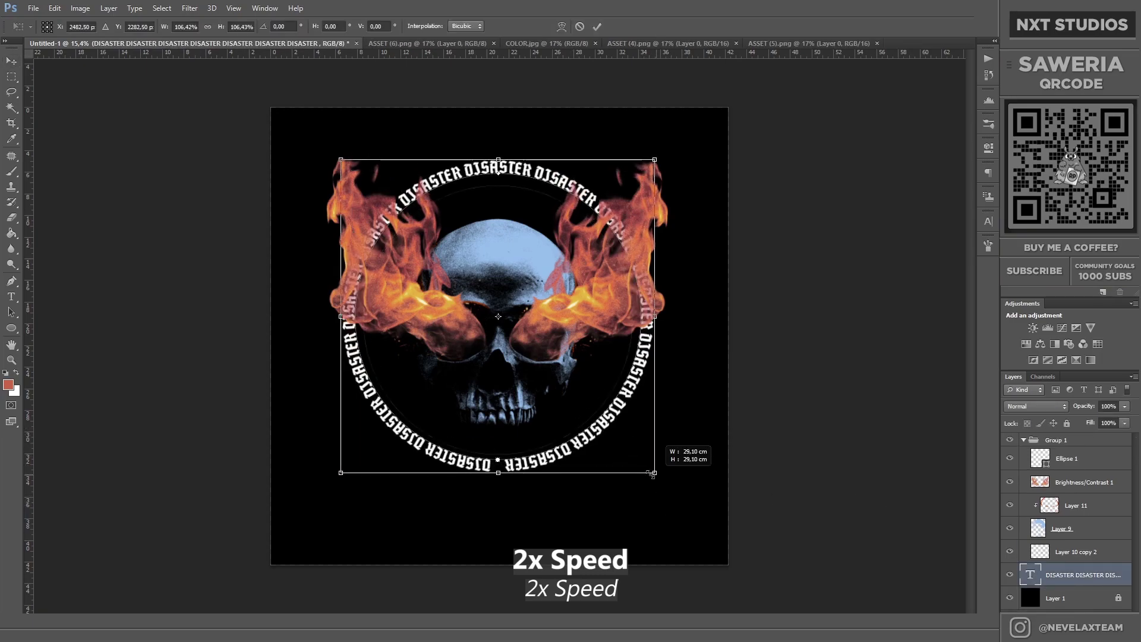
{"action": "key", "text": "Return"}
Step: Set the circular DISASTER font size to 44.50 pt so it closes the gap
{"action": "key", "text": "t"}
{"action": "left_click", "coordinate": [490, 464]}
{"action": "key", "text": "ctrl+a"}
{"action": "left_click", "coordinate": [989, 221]}
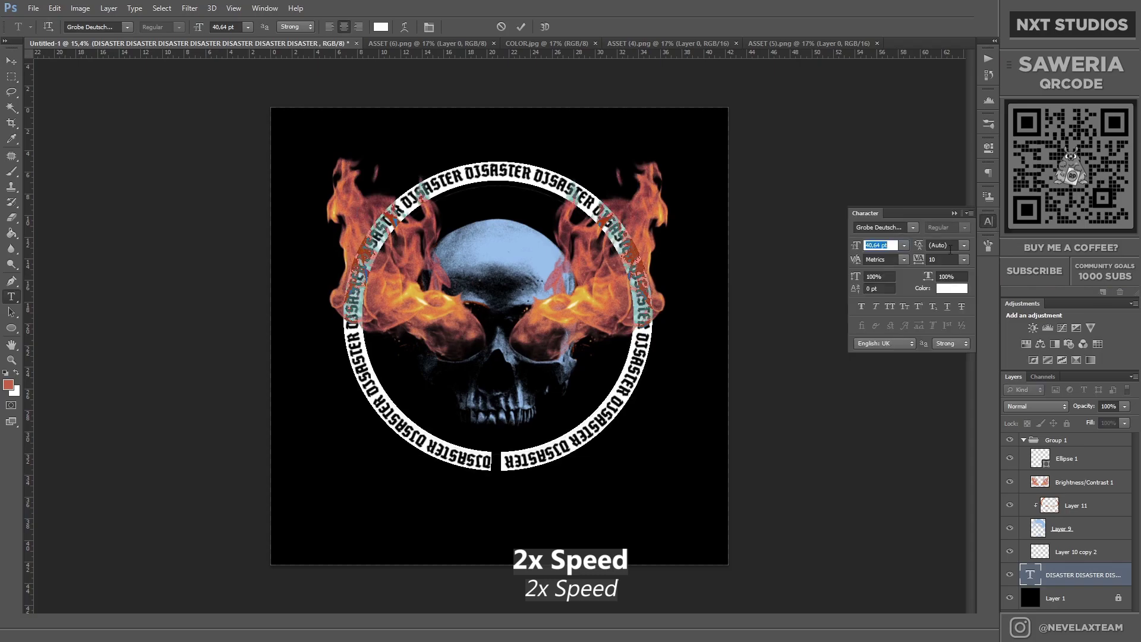
{"action": "left_click", "coordinate": [876, 245]}
{"action": "key", "text": "Up"}
{"action": "key", "text": "Up"}
{"action": "key", "text": "Up"}
{"action": "key", "text": "Up"}
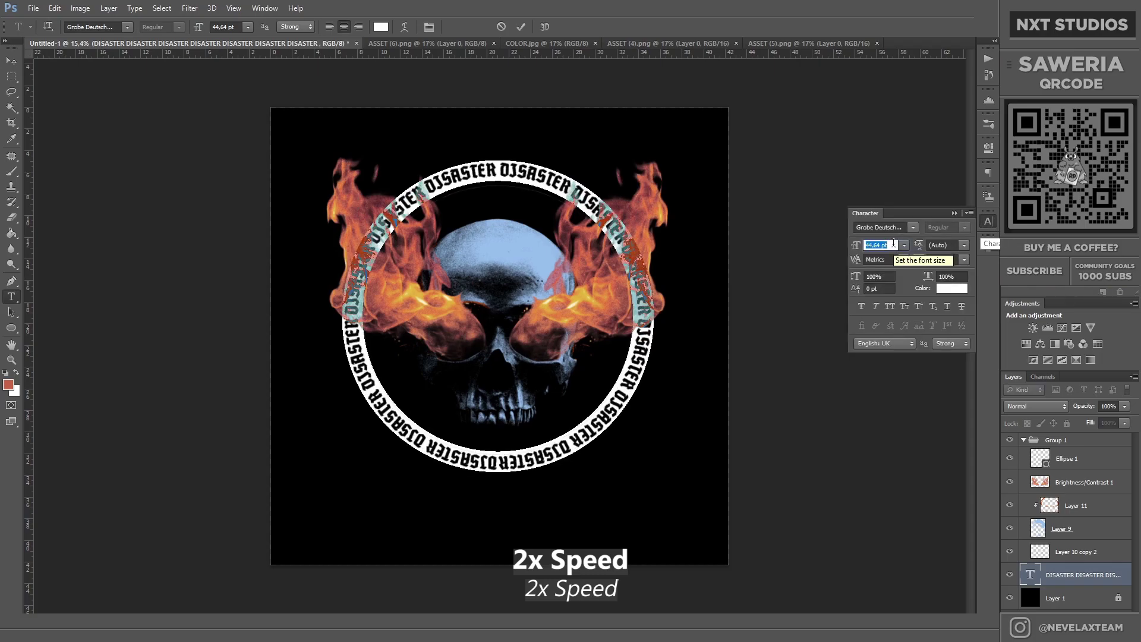
{"action": "key", "text": "Down"}
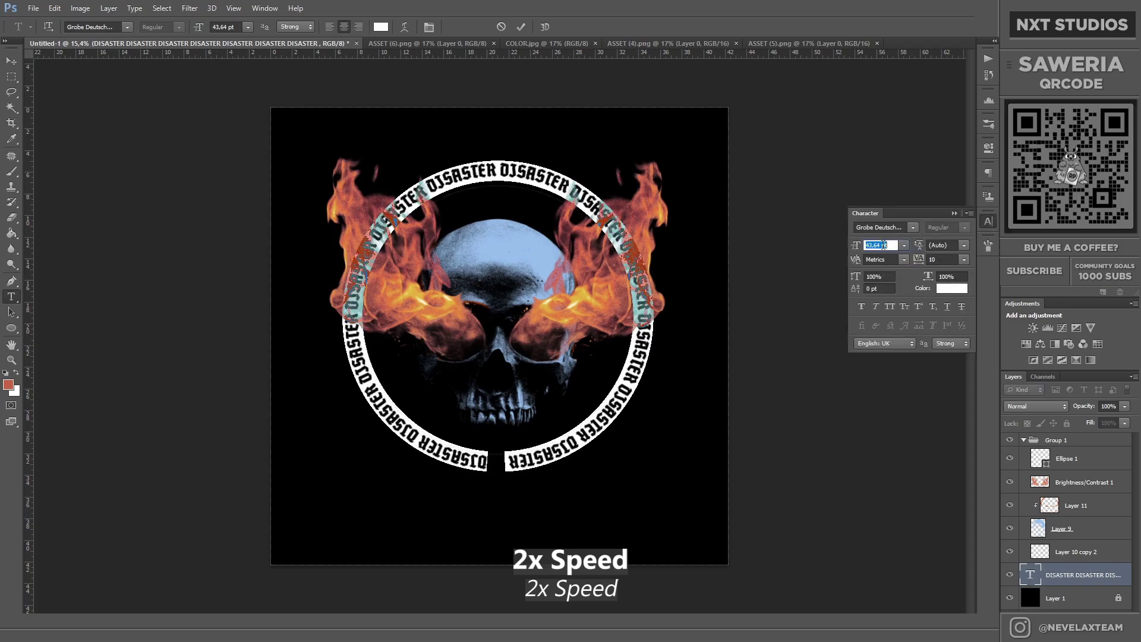
{"action": "key", "text": "Down"}
{"action": "key", "text": "Down"}
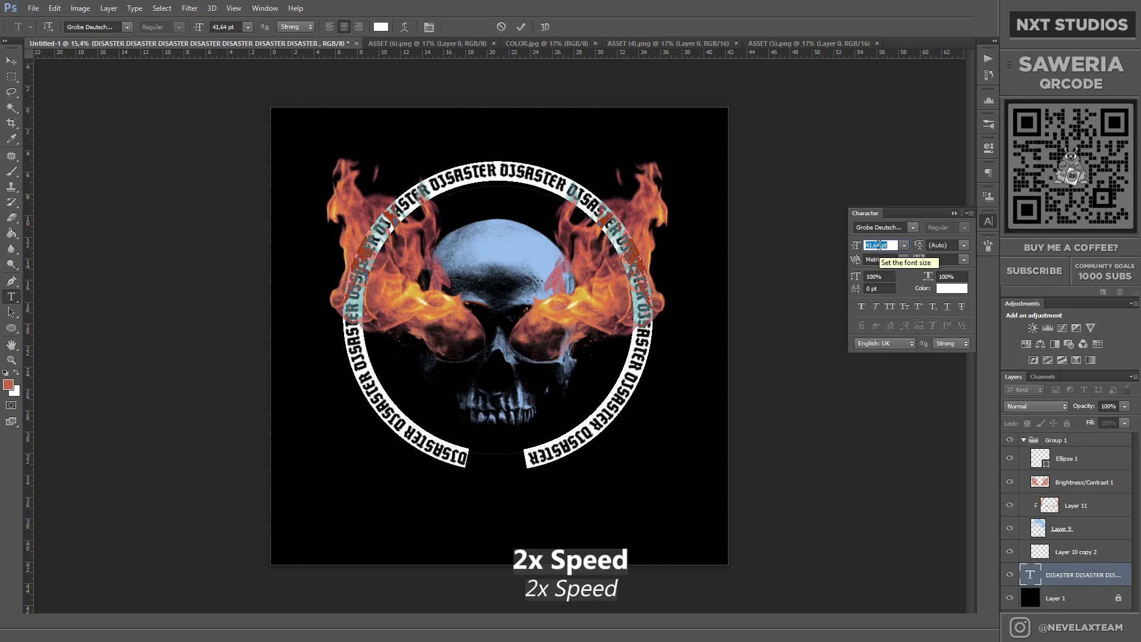
{"action": "key", "text": "Up"}
{"action": "key", "text": "Up"}
{"action": "key", "text": "Up"}
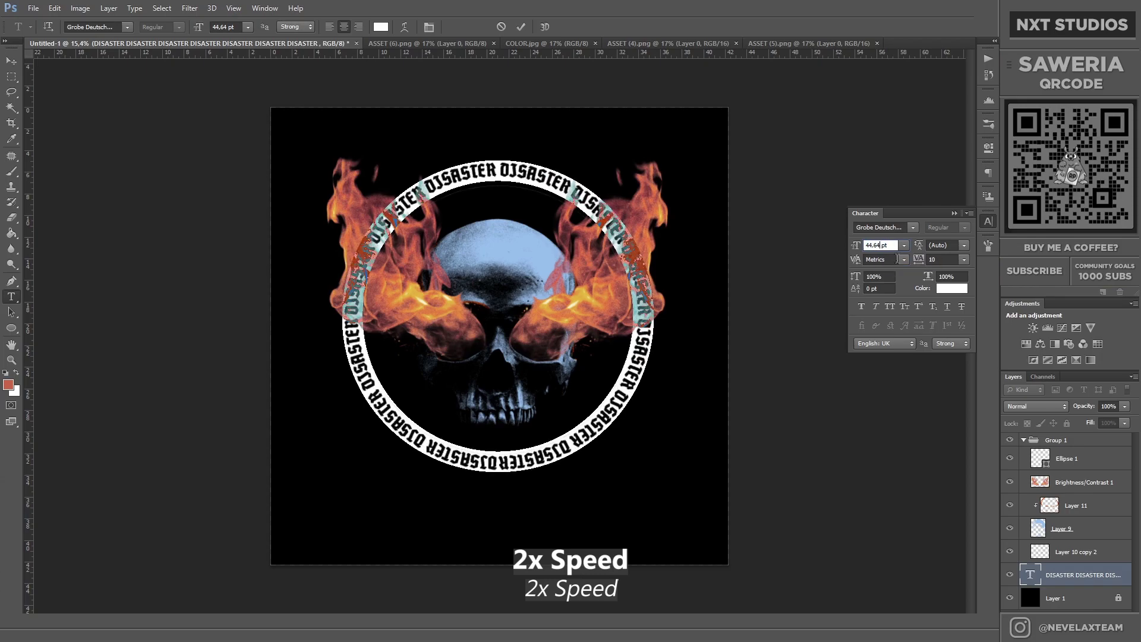
{"action": "type", "text": "2"}
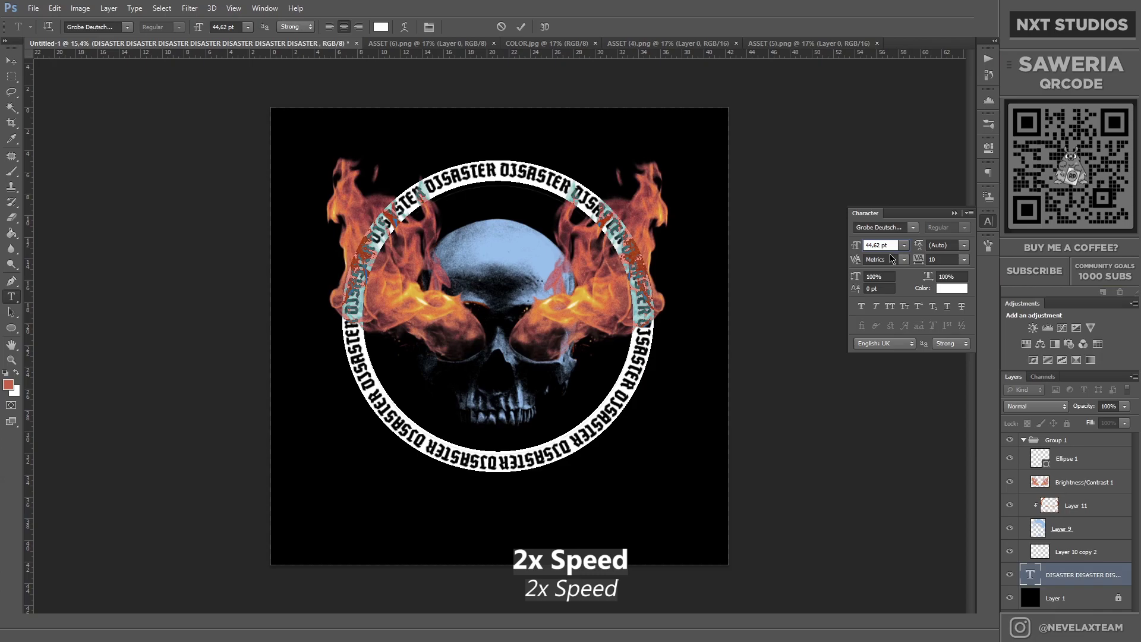
{"action": "key", "text": "BackSpace"}
{"action": "key", "text": "BackSpace"}
{"action": "type", "text": "50"}
{"action": "left_click", "coordinate": [11, 61]}
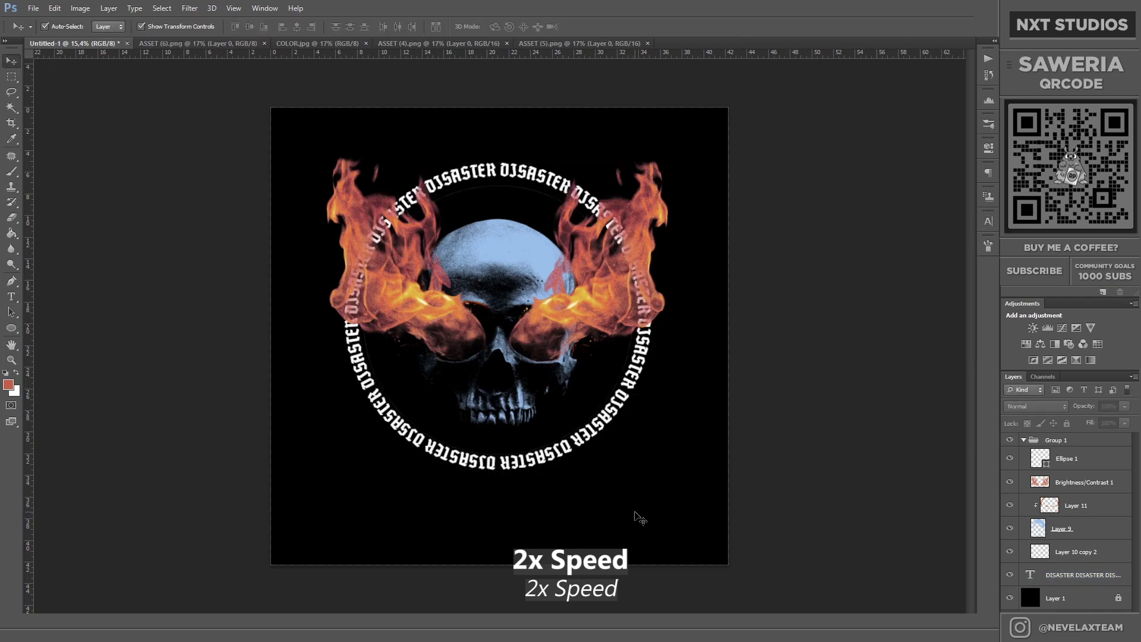
{"action": "key", "text": "ctrl+plus"}
Step: Delete the Ellipse 1 guide layer and draw a paragraph text box between two new guides
{"action": "left_click", "coordinate": [546, 413]}
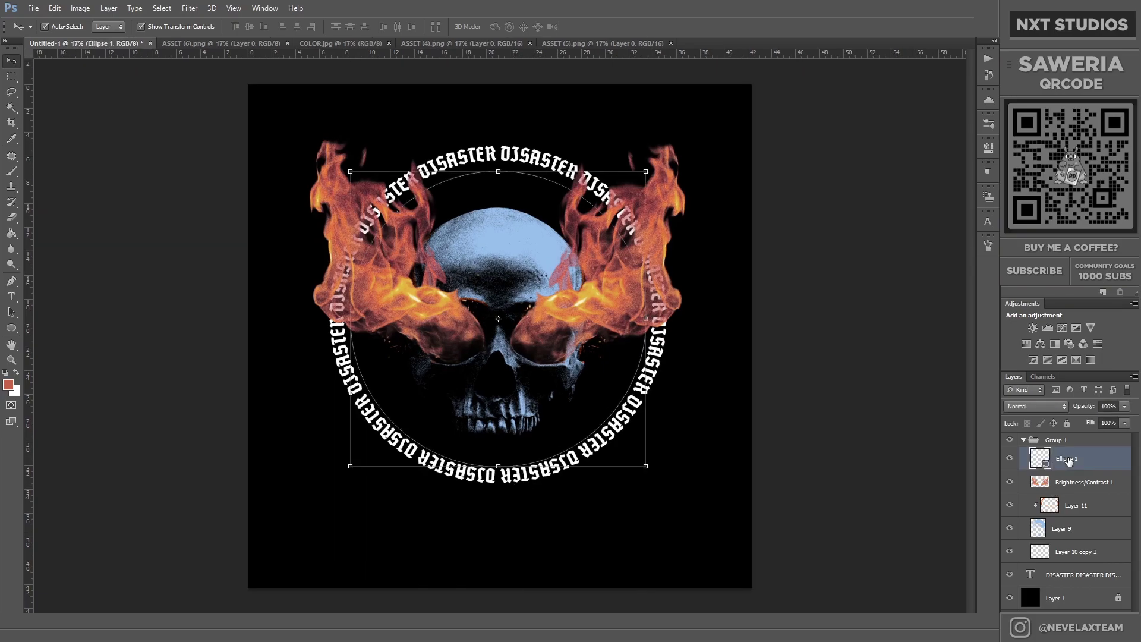
{"action": "key", "text": "Delete"}
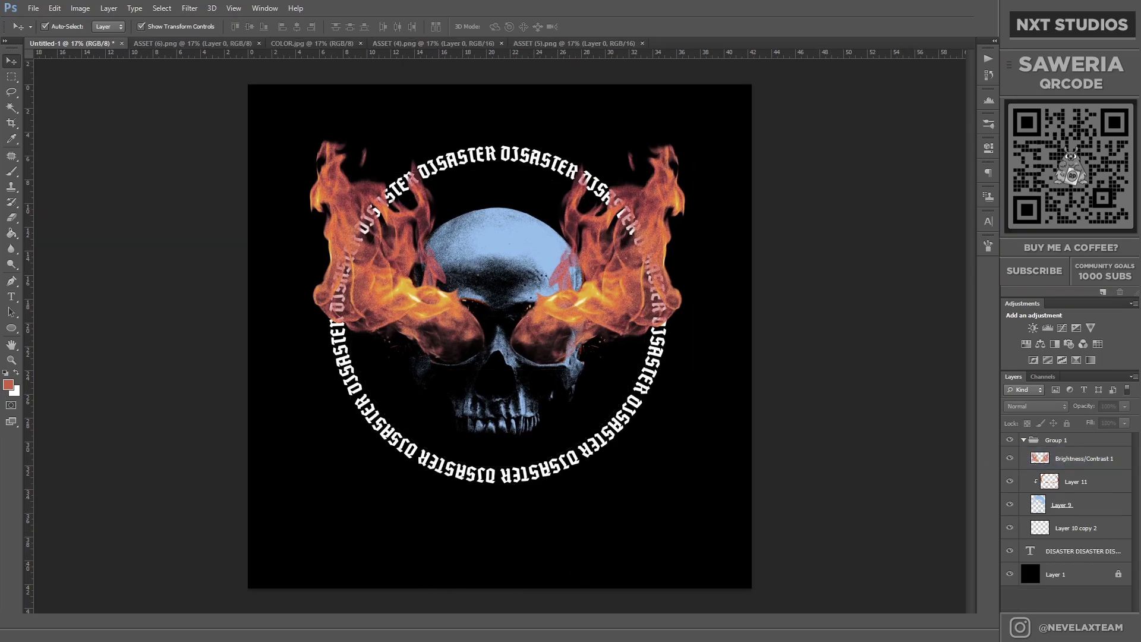
{"action": "key", "text": "t"}
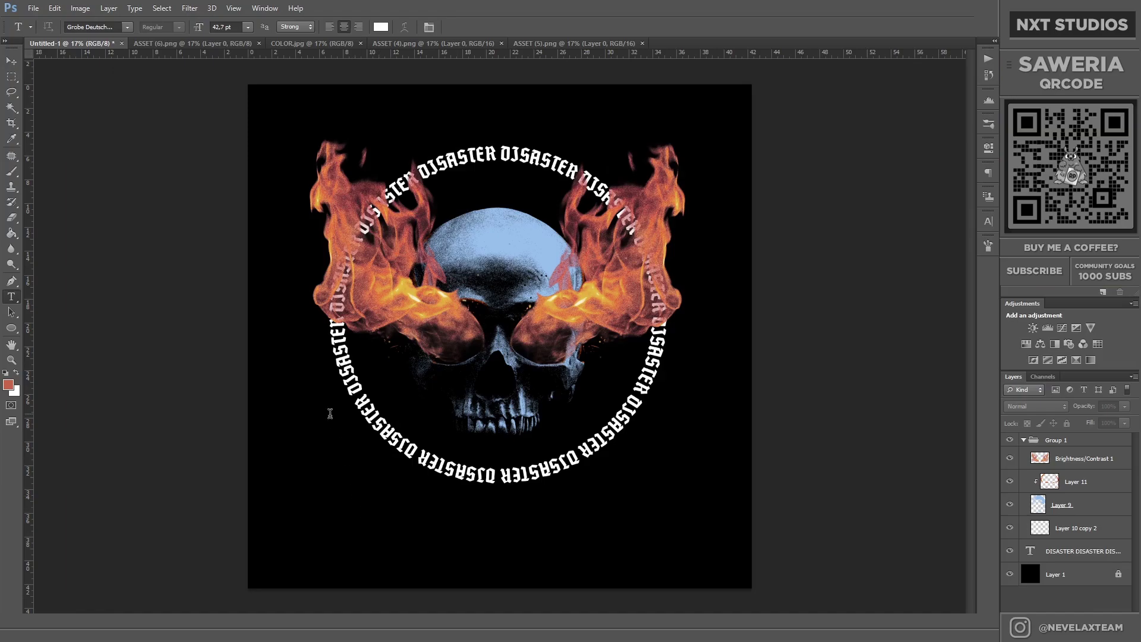
{"action": "mouse_move", "coordinate": [28, 494]}
{"action": "left_mouse_down"}
{"action": "mouse_move", "coordinate": [371, 399]}
{"action": "mouse_move", "coordinate": [331, 395]}
{"action": "left_mouse_up"}
{"action": "left_click_drag", "start_coordinate": [28, 393], "coordinate": [667, 404]}
{"action": "left_click_drag", "start_coordinate": [331, 511], "coordinate": [668, 574]}
Step: Paste the quote into the box and try font sizes, settling on 23 pt
{"action": "key", "text": "ctrl+v"}
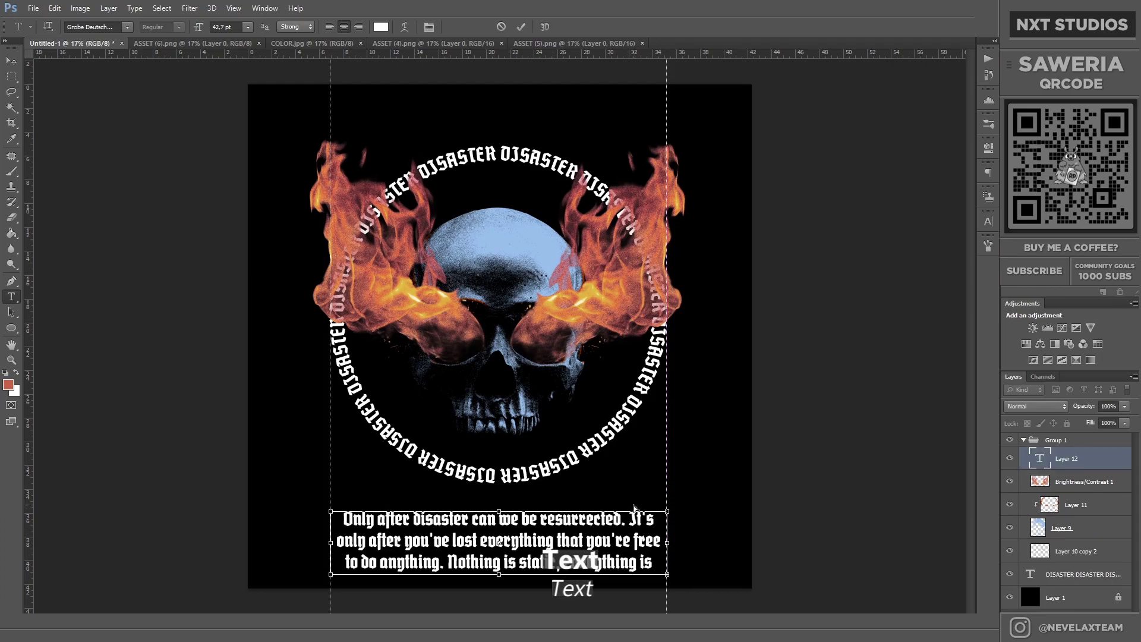
{"action": "left_click", "coordinate": [248, 26]}
{"action": "left_click", "coordinate": [245, 113]}
{"action": "left_click", "coordinate": [247, 27]}
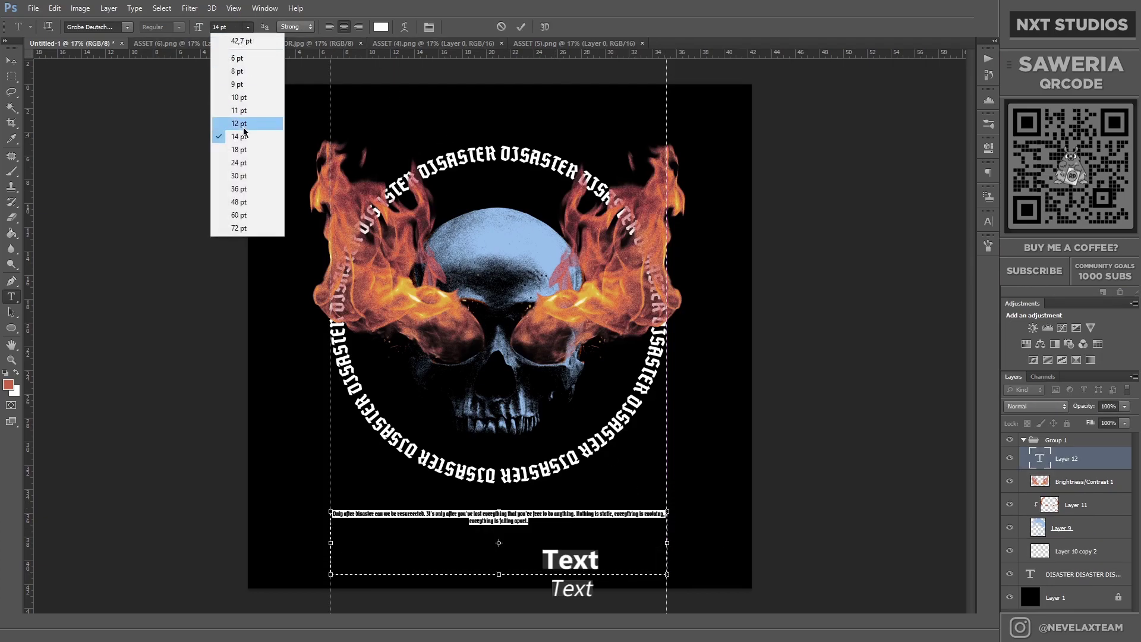
{"action": "left_click", "coordinate": [245, 119]}
{"action": "left_click", "coordinate": [248, 27]}
{"action": "left_click", "coordinate": [239, 176]}
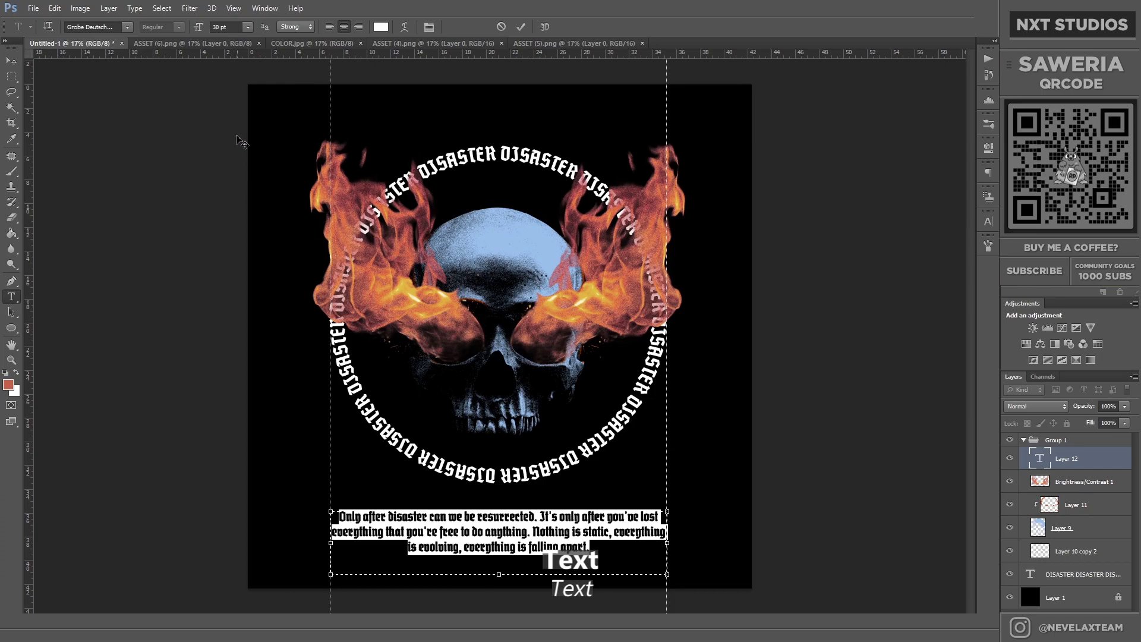
{"action": "left_click", "coordinate": [248, 27]}
{"action": "left_click", "coordinate": [238, 162]}
{"action": "left_click", "coordinate": [248, 27]}
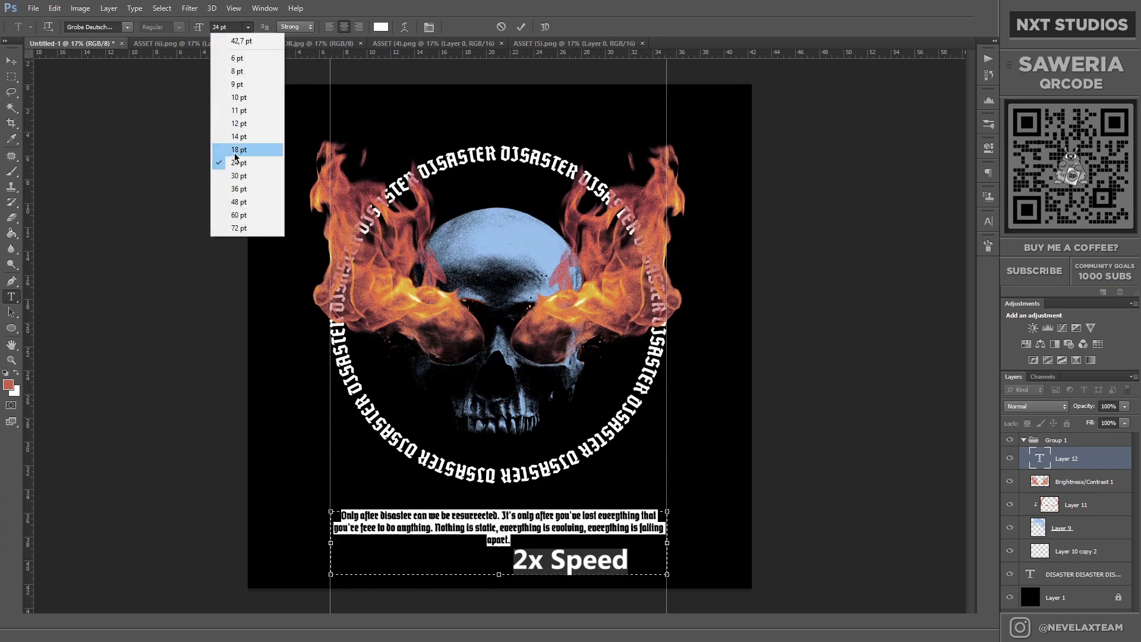
{"action": "left_click", "coordinate": [238, 162]}
{"action": "left_click", "coordinate": [218, 26]}
{"action": "type", "text": "20"}
{"action": "key", "text": "Return"}
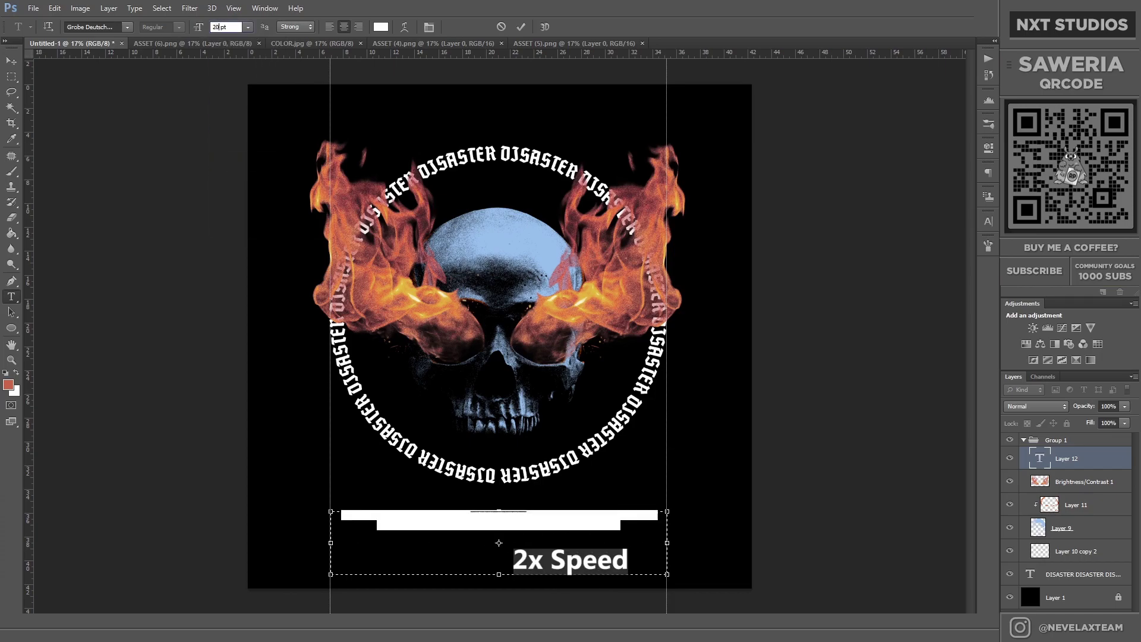
{"action": "type", "text": "23"}
{"action": "key", "text": "Return"}
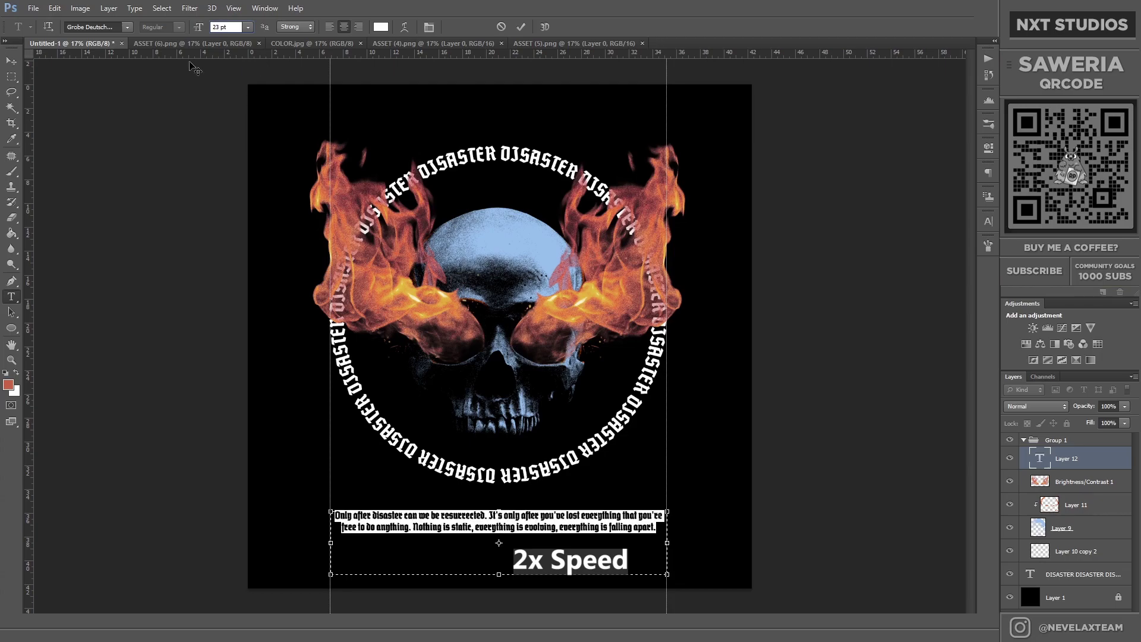
{"action": "key", "text": "ctrl+Return"}
Step: Clear the guides and raise the quote's font size to 25 pt
{"action": "key", "text": "v"}
{"action": "key", "text": "ctrl+z"}
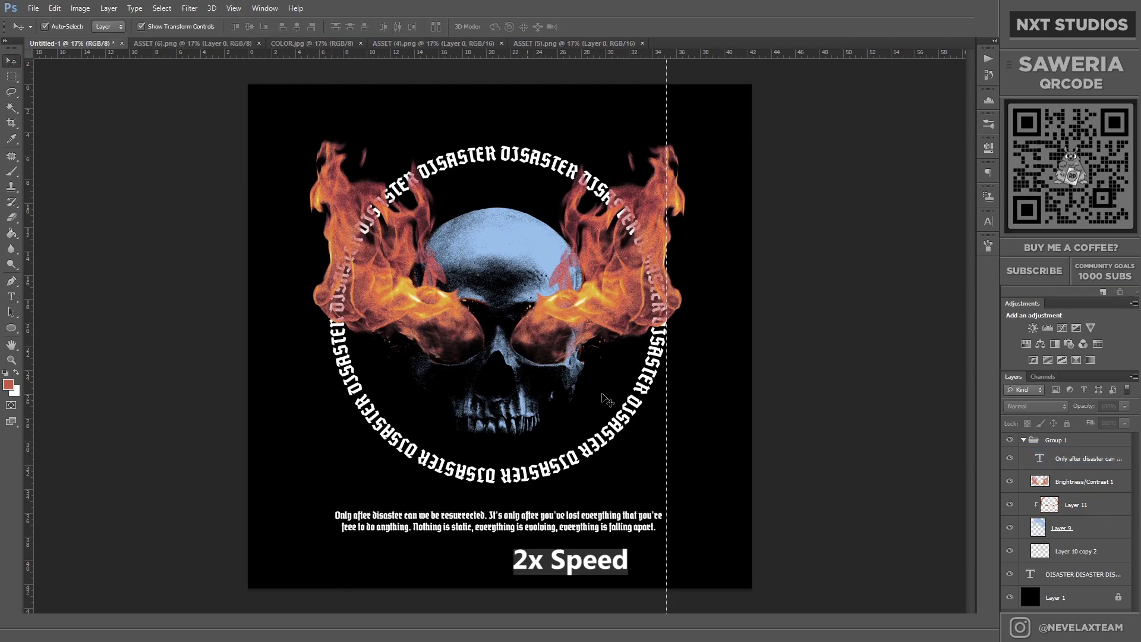
{"action": "left_click_drag", "start_coordinate": [667, 417], "coordinate": [30, 423]}
{"action": "left_click", "coordinate": [562, 517]}
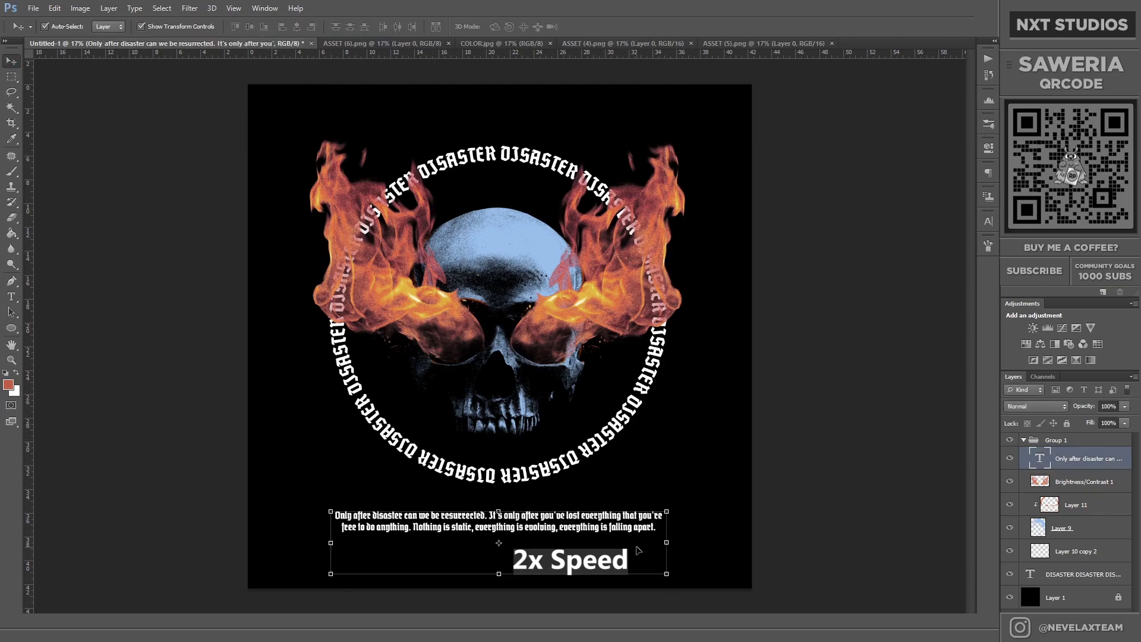
{"action": "double_click", "coordinate": [590, 533]}
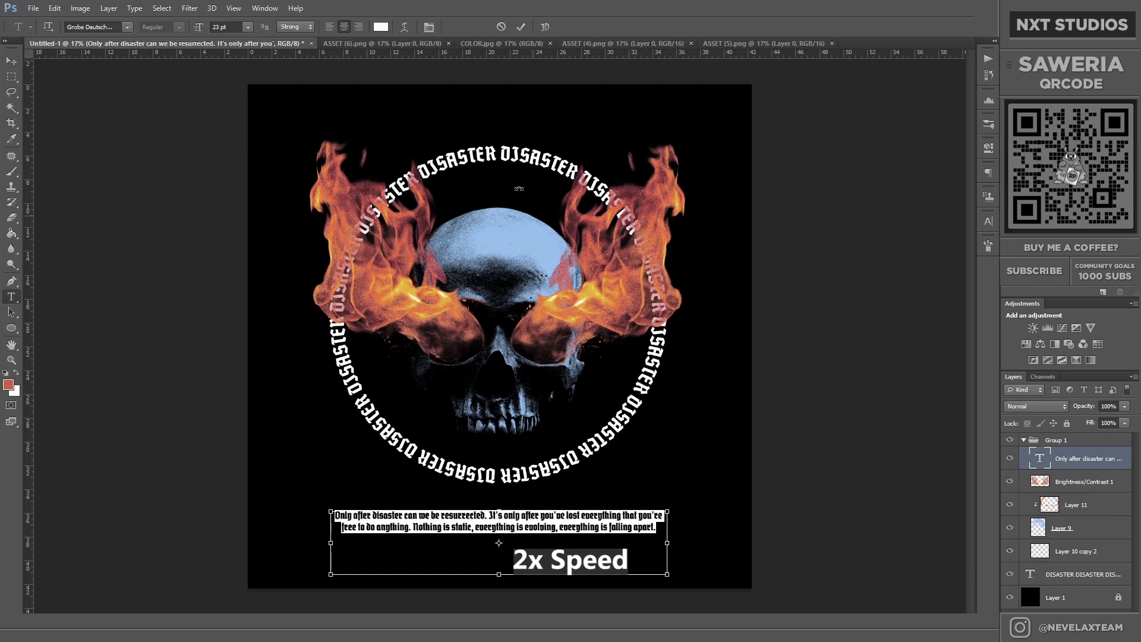
{"action": "left_click", "coordinate": [244, 28]}
{"action": "key", "text": "Up"}
{"action": "key", "text": "Up"}
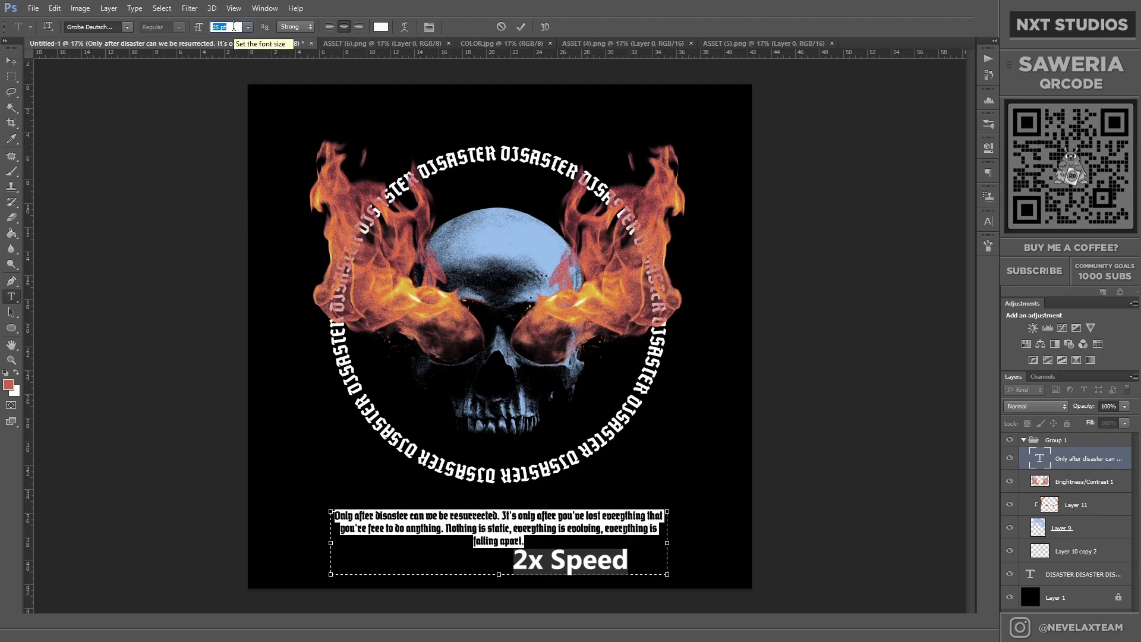
{"action": "key", "text": "ctrl+Return"}
{"action": "key", "text": "v"}
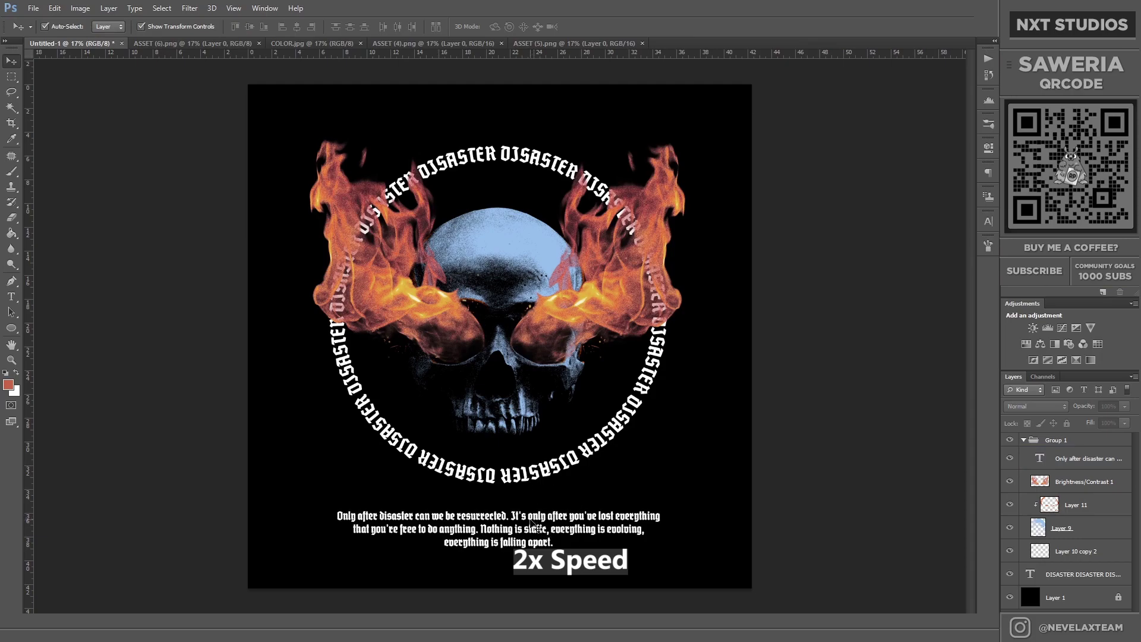
Step: Scale the quote paragraph down to about 95% and undo a stray duplicate
{"action": "left_click", "coordinate": [533, 525]}
{"action": "left_click_drag", "start_coordinate": [667, 570], "coordinate": [658, 572]}
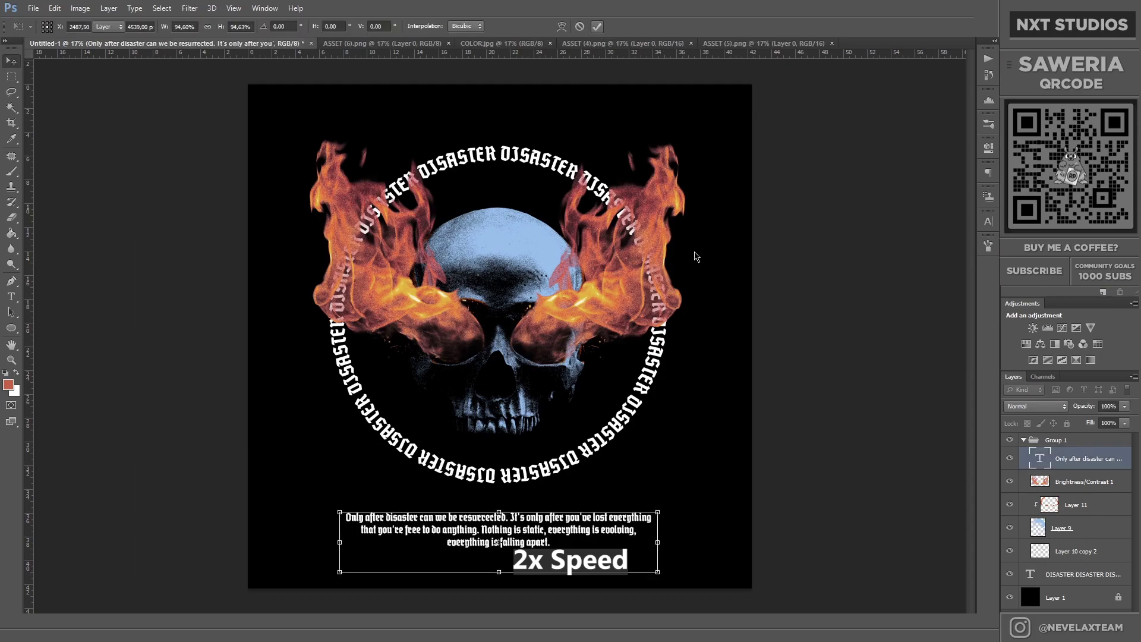
{"action": "key", "text": "Return"}
{"action": "left_click_drag", "start_coordinate": [523, 505], "coordinate": [523, 538]}
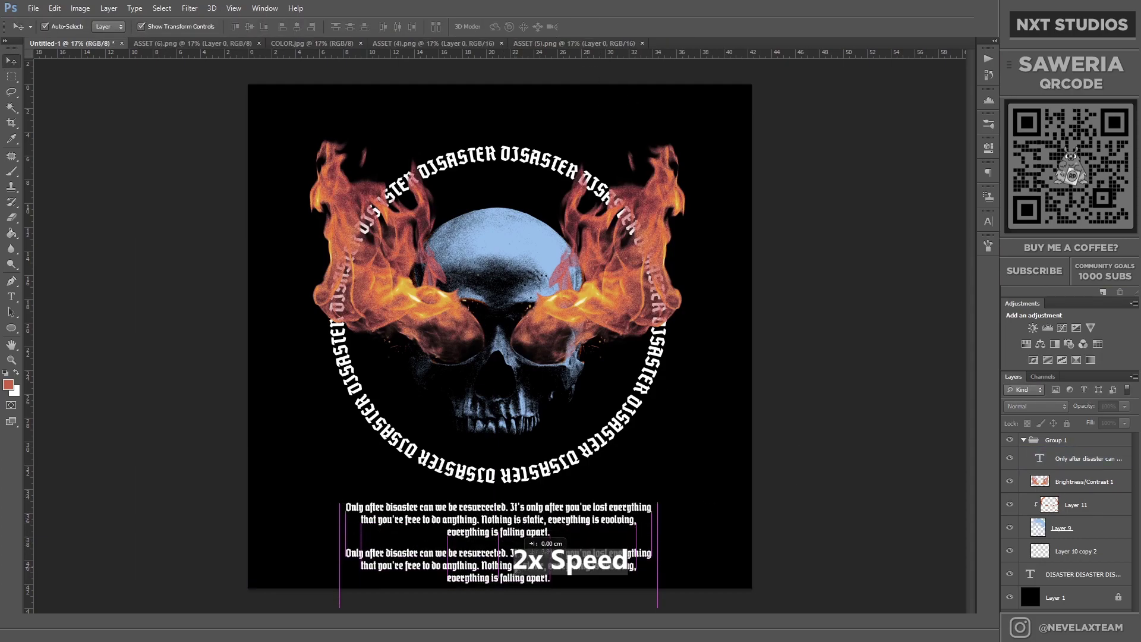
{"action": "key", "text": "ctrl+z"}
Step: Add an 'NXT STUDIOS' text line set in Gotham
{"action": "key", "text": "t"}
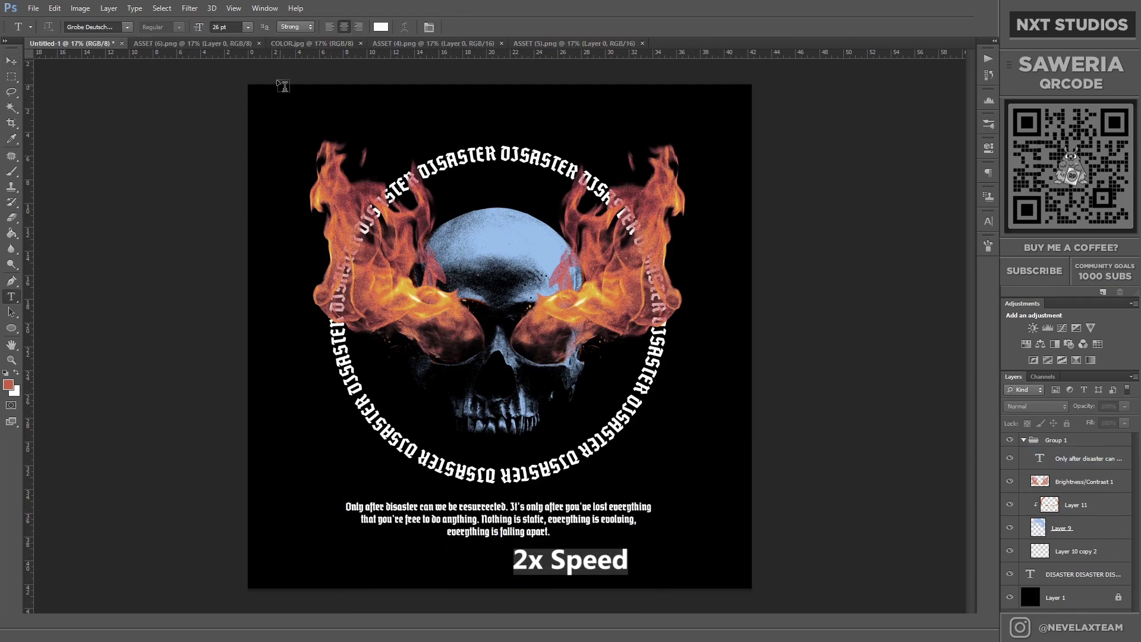
{"action": "left_click", "coordinate": [113, 27]}
{"action": "type", "text": "Gotham"}
{"action": "left_click", "coordinate": [419, 122]}
{"action": "type", "text": "nxt"}
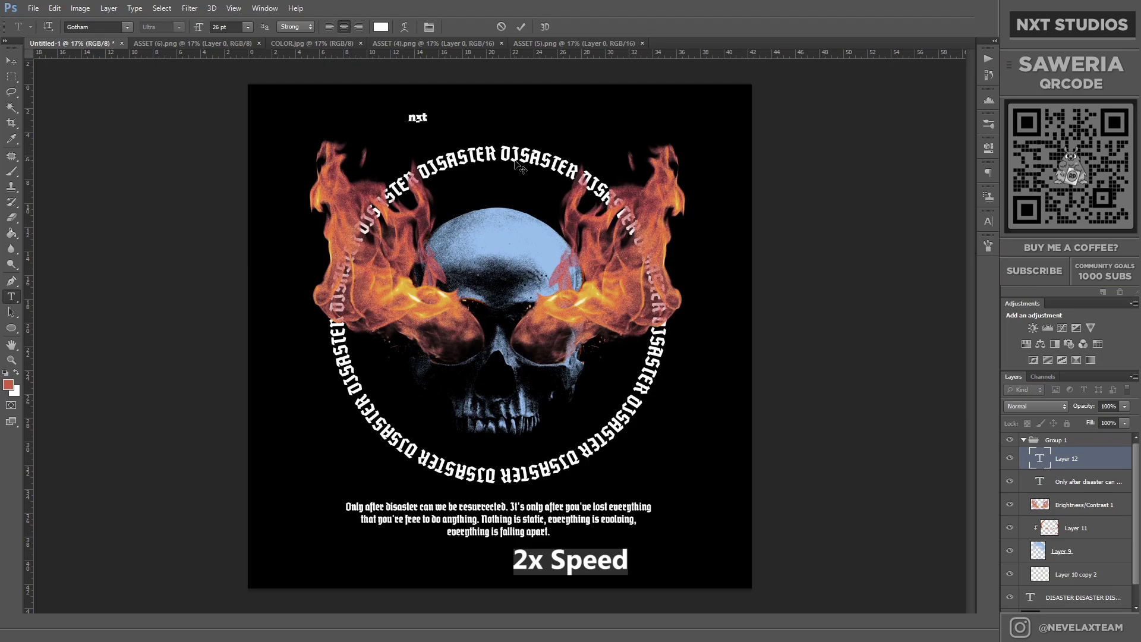
{"action": "type", "text": "==="}
{"action": "key", "text": "BackSpace"}
{"action": "key", "text": "BackSpace"}
{"action": "key", "text": "BackSpace"}
{"action": "type", "text": "T STUD"}
{"action": "type", "text": "IOS"}
{"action": "left_click", "coordinate": [11, 61]}
Step: Move NXT STUDIOS beneath the quote and nudge both texts up slightly
{"action": "left_click_drag", "start_coordinate": [454, 117], "coordinate": [529, 559]}
{"action": "left_click", "coordinate": [523, 531], "text": "shift"}
{"action": "left_click", "coordinate": [527, 532]}
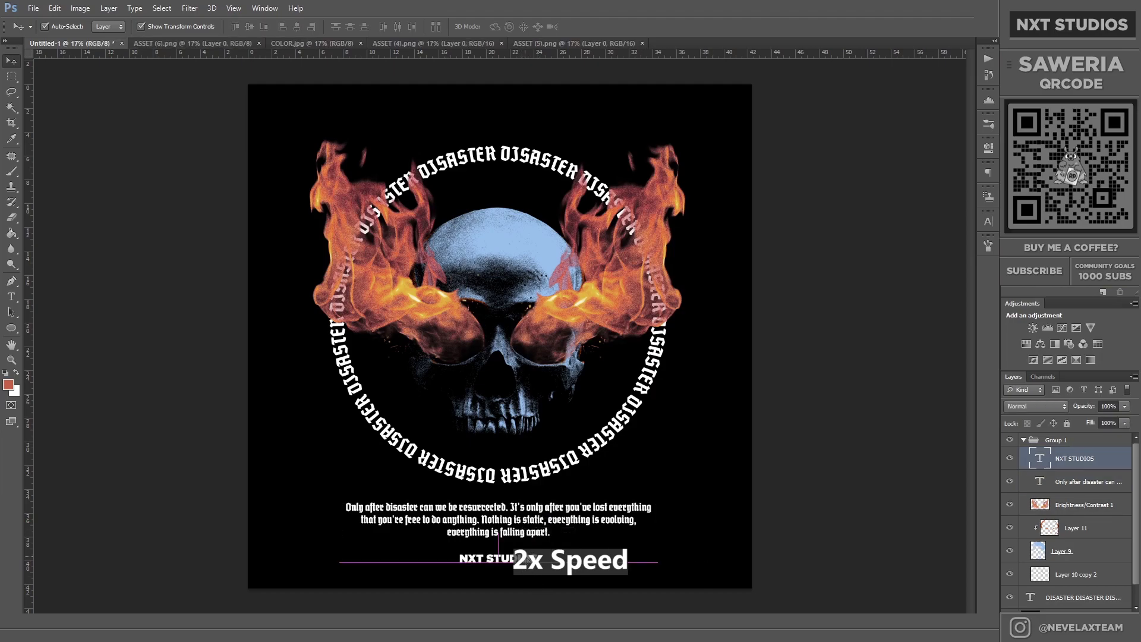
{"action": "left_click", "coordinate": [531, 441]}
{"action": "scroll", "coordinate": [487, 446], "scroll_direction": "down", "scroll_amount": 1}
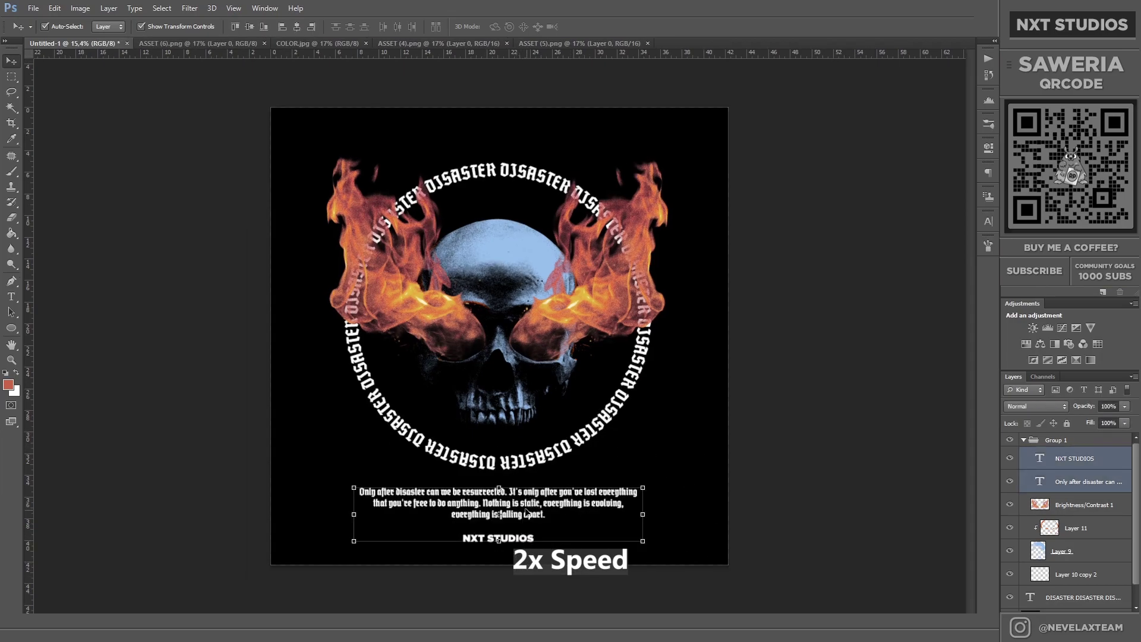
{"action": "left_click_drag", "start_coordinate": [526, 497], "coordinate": [525, 492]}
{"action": "left_click_drag", "start_coordinate": [530, 540], "coordinate": [531, 530]}
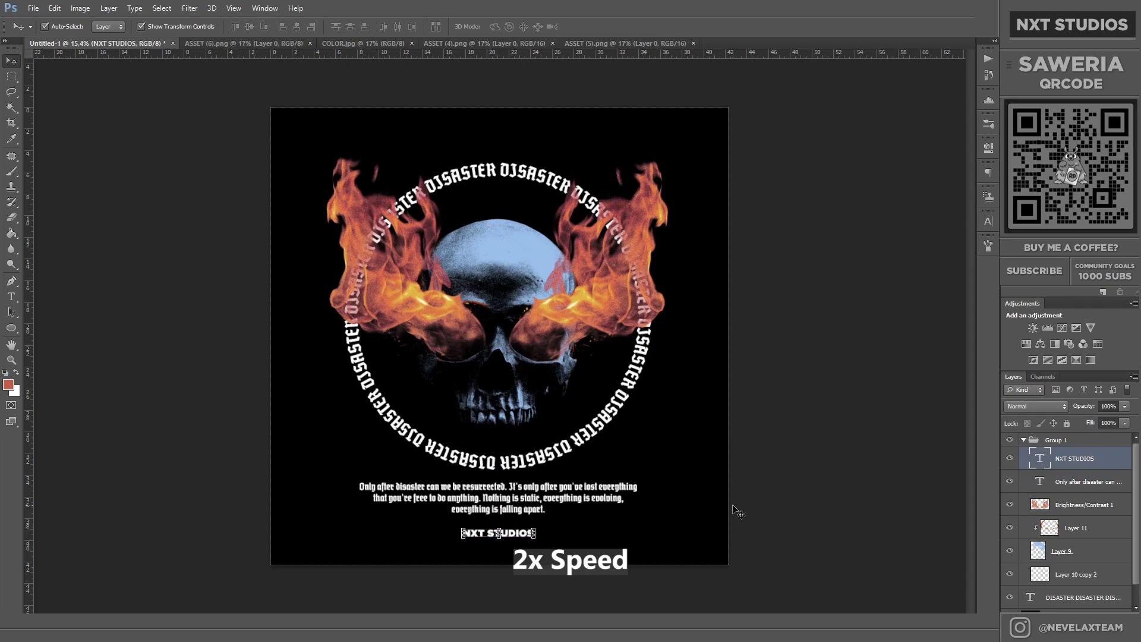
Step: Select and deselect the NXT STUDIOS credit to check its placement below the quote
{"action": "scroll", "coordinate": [505, 375], "scroll_direction": "up", "scroll_amount": 1}
{"action": "left_click", "coordinate": [493, 538]}
{"action": "left_click", "coordinate": [671, 511]}
{"action": "scroll", "coordinate": [672, 511], "scroll_direction": "down", "scroll_amount": 1}
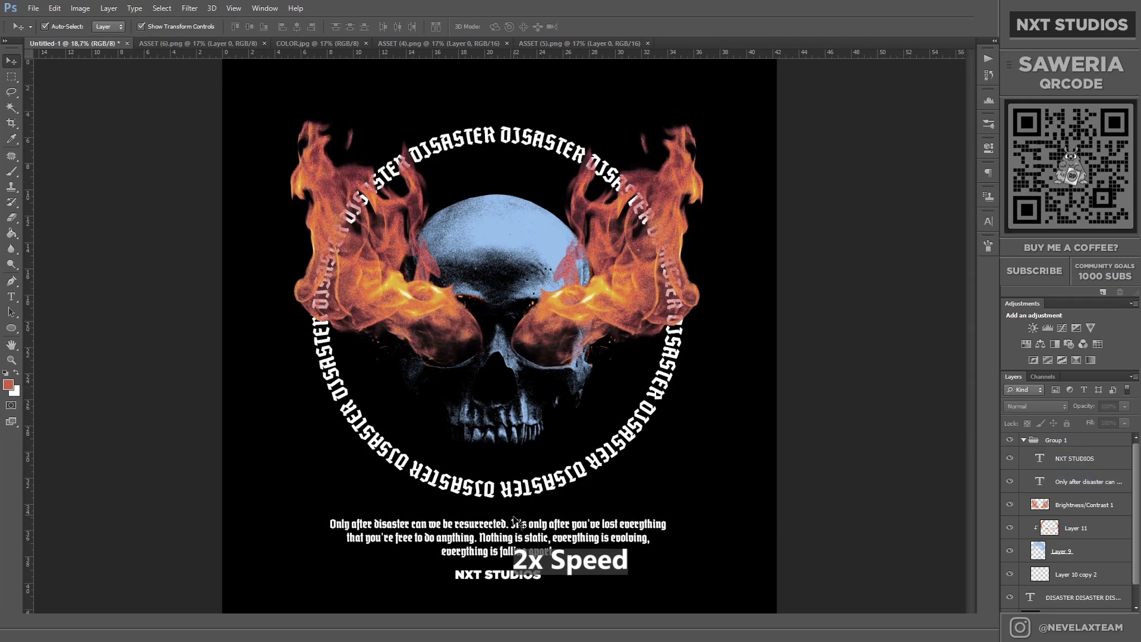
{"action": "left_click", "coordinate": [521, 579]}
{"action": "left_click", "coordinate": [776, 529]}
{"action": "scroll", "coordinate": [501, 577], "scroll_direction": "down", "scroll_amount": 1}
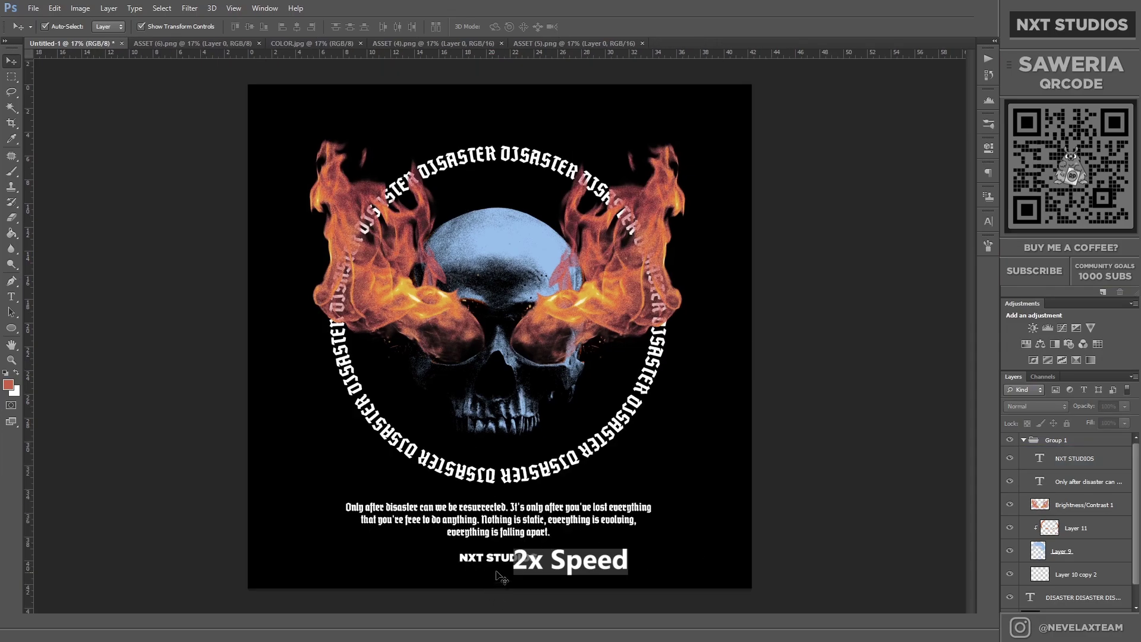
Step: Group all artwork layers, shift the whole design up slightly, and bring up the File menu
{"action": "key", "text": "alt+ctrl+a"}
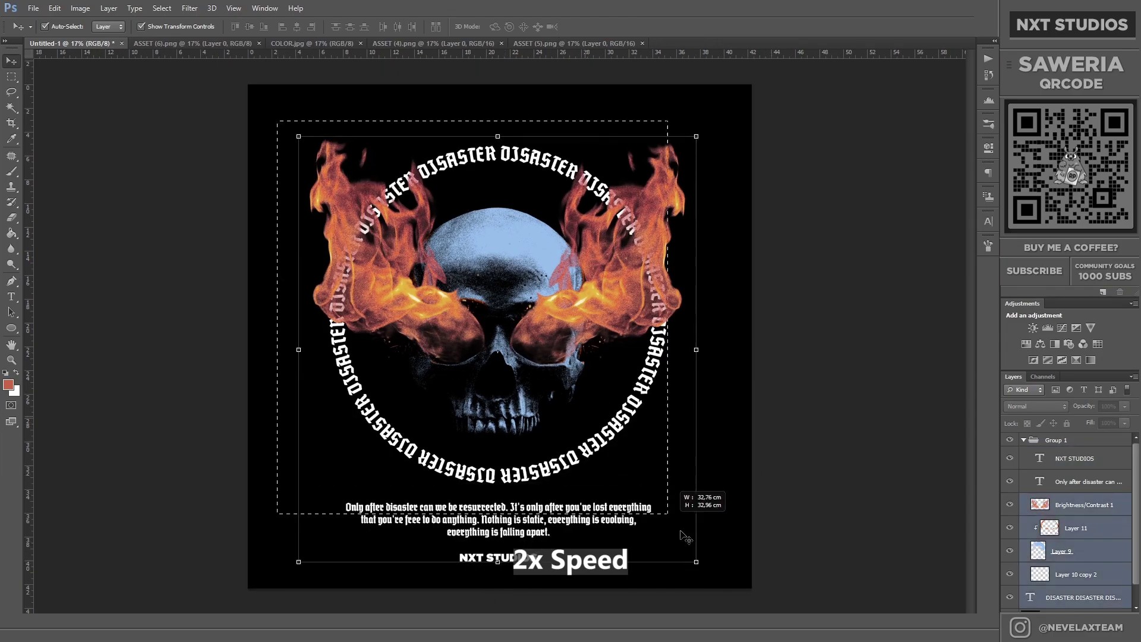
{"action": "key", "text": "ctrl+g"}
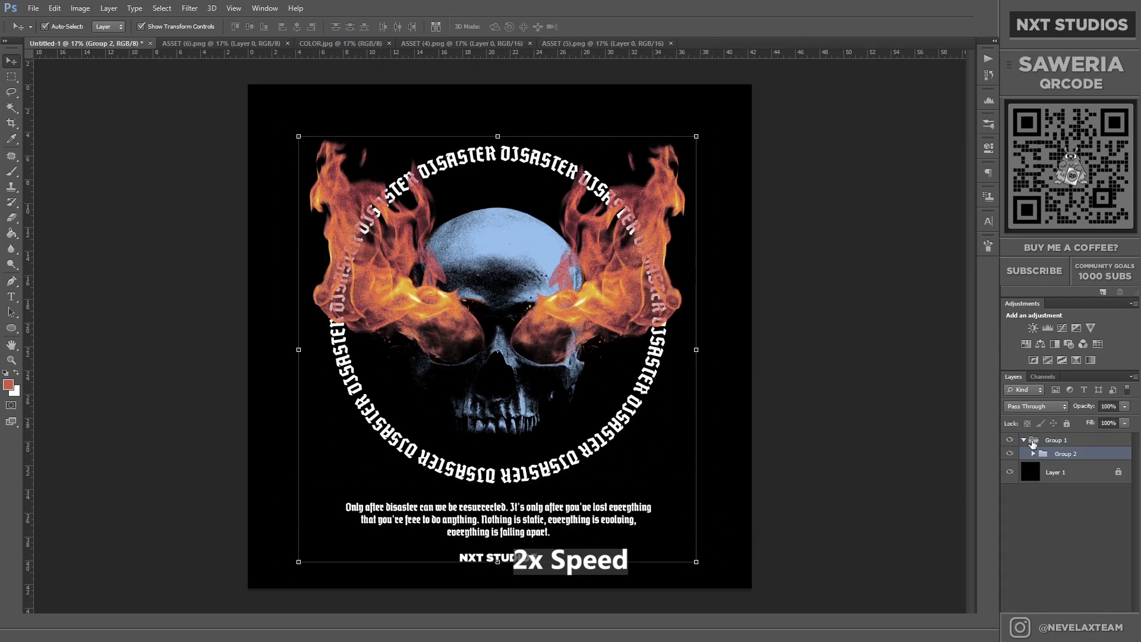
{"action": "left_click", "coordinate": [1034, 454]}
{"action": "key", "text": "alt+ctrl+a"}
{"action": "left_click_drag", "start_coordinate": [491, 273], "coordinate": [491, 262]}
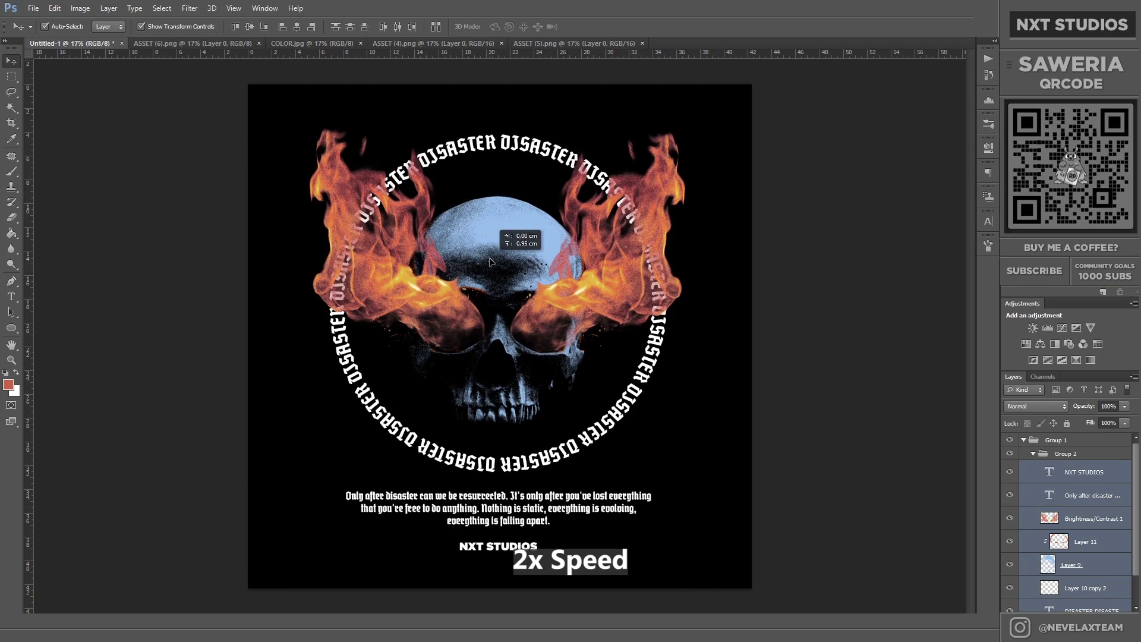
{"action": "left_click", "coordinate": [856, 369]}
{"action": "left_click", "coordinate": [33, 8]}
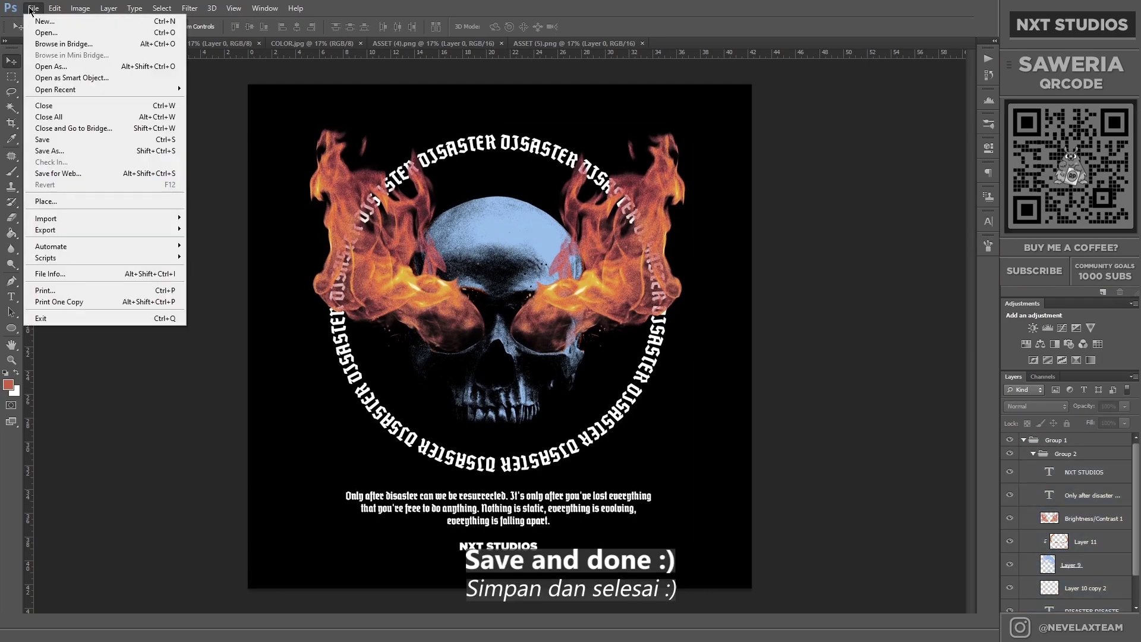